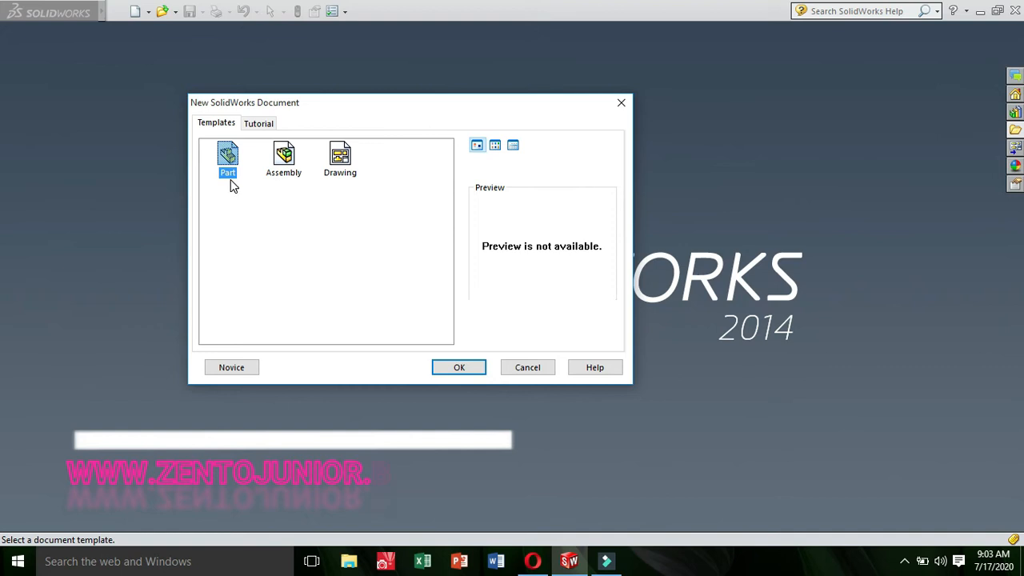
Create a new document from the Part template
left_click(276, 162)
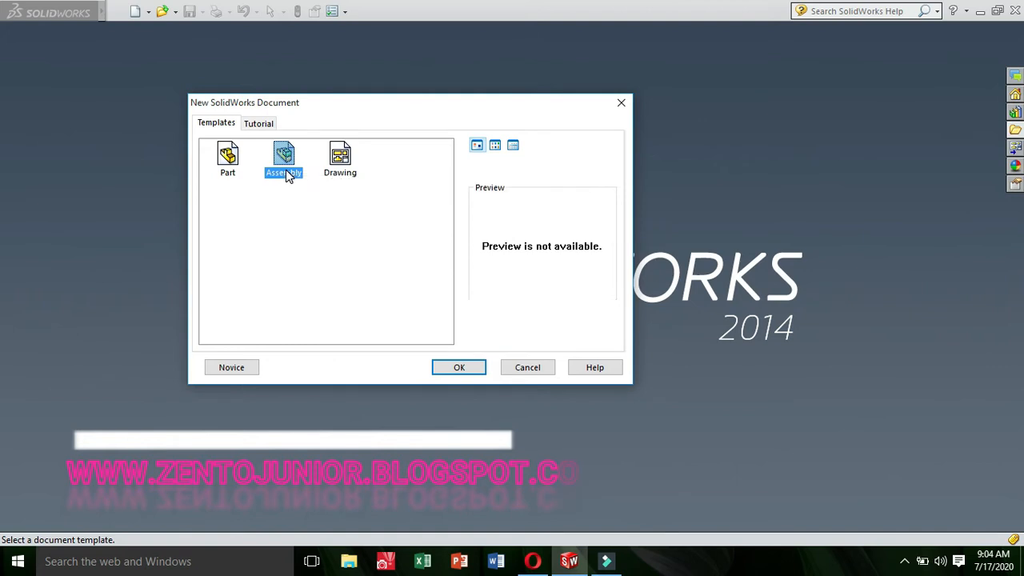
left_click(344, 160)
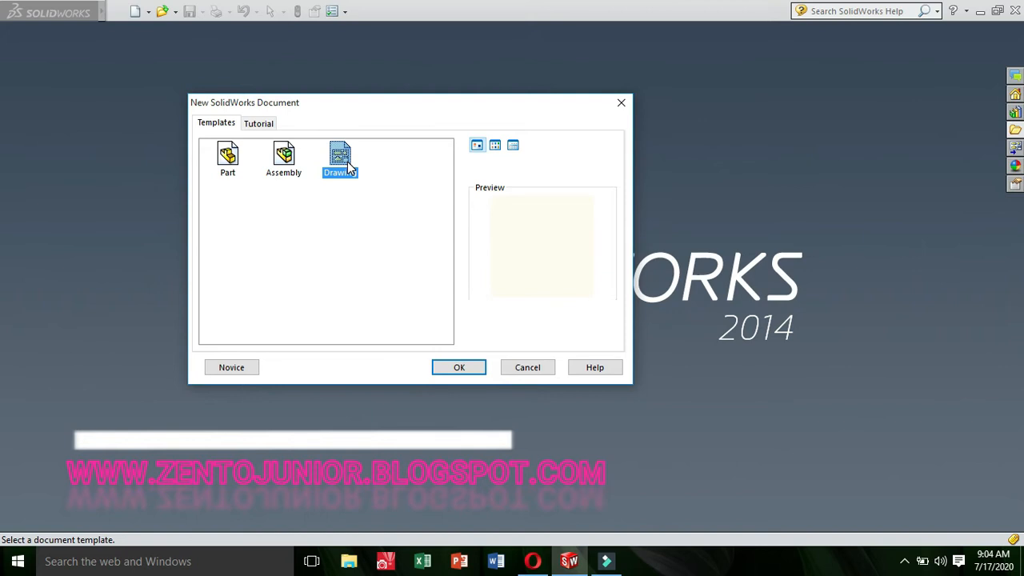
left_click(364, 191)
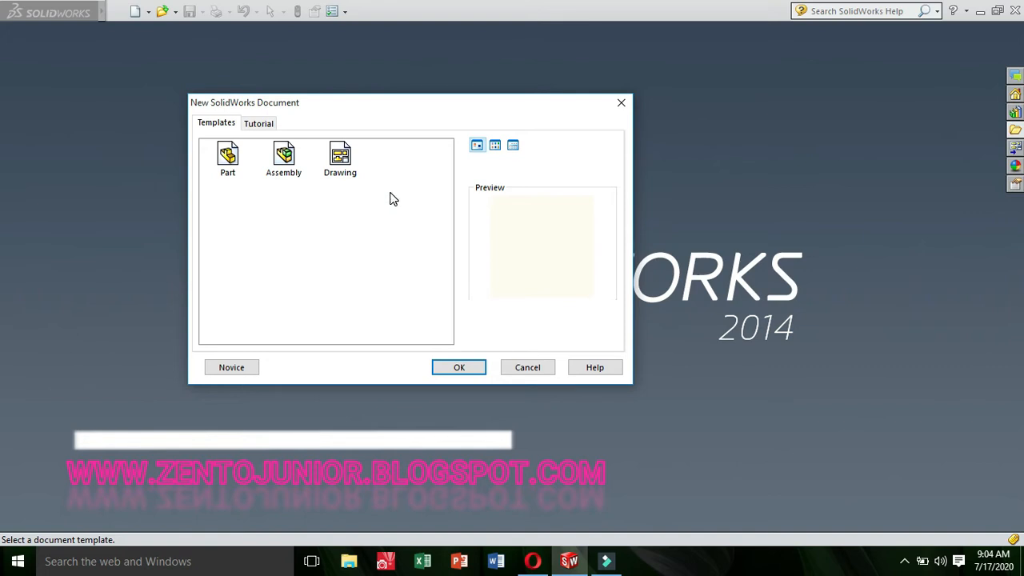
left_click(337, 202)
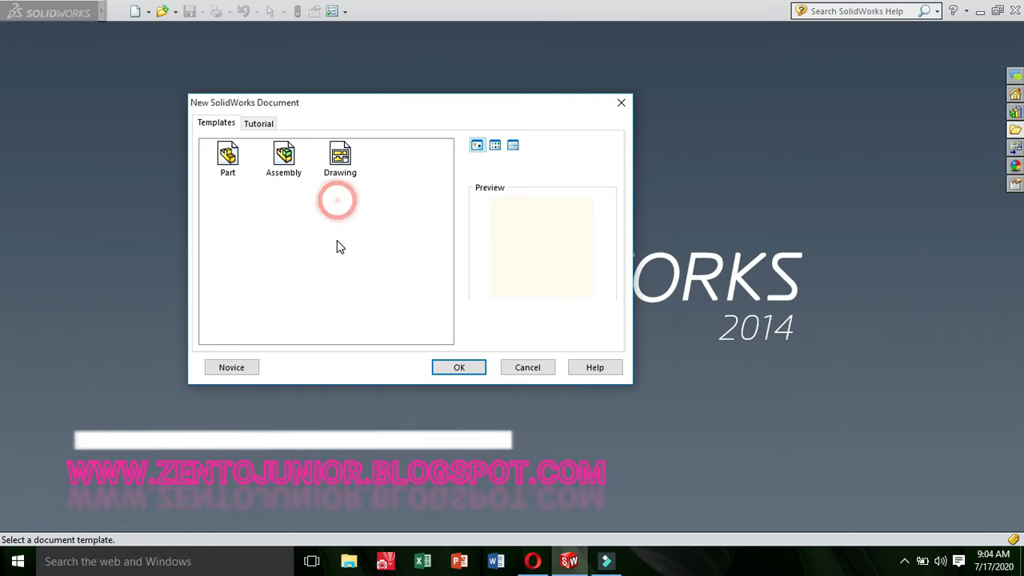
left_click(228, 160)
left_click(459, 367)
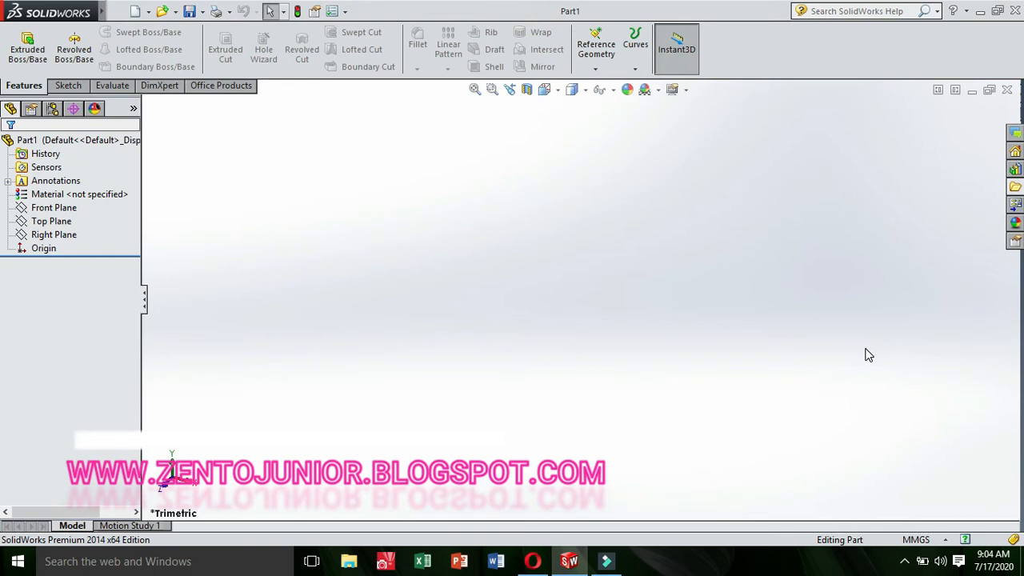
Look over the motion study timeline, the view orientation choices and the display style options of the empty part
mouse_move(15, 2)
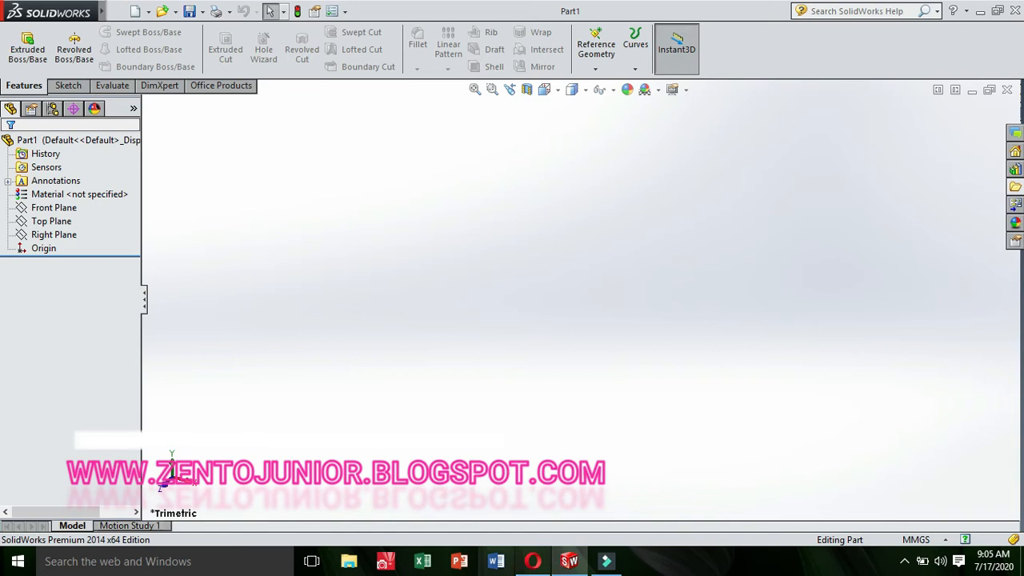
left_click(158, 525)
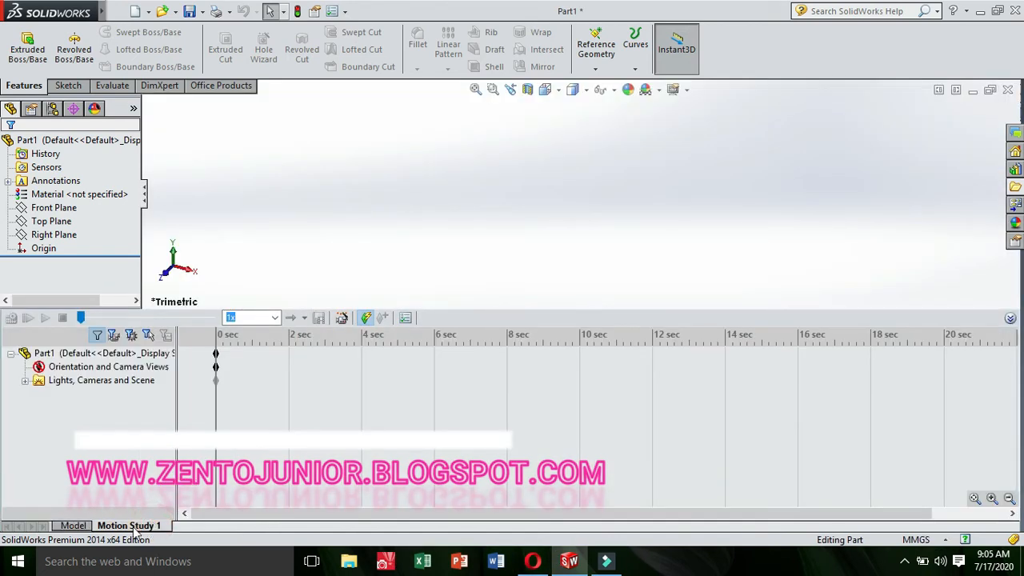
left_click(76, 526)
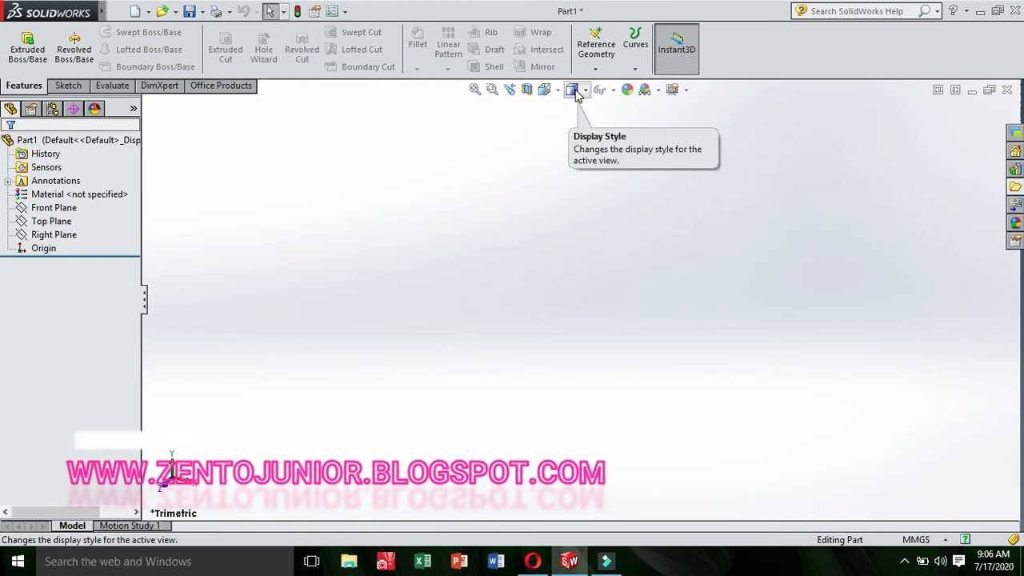
left_click(545, 90)
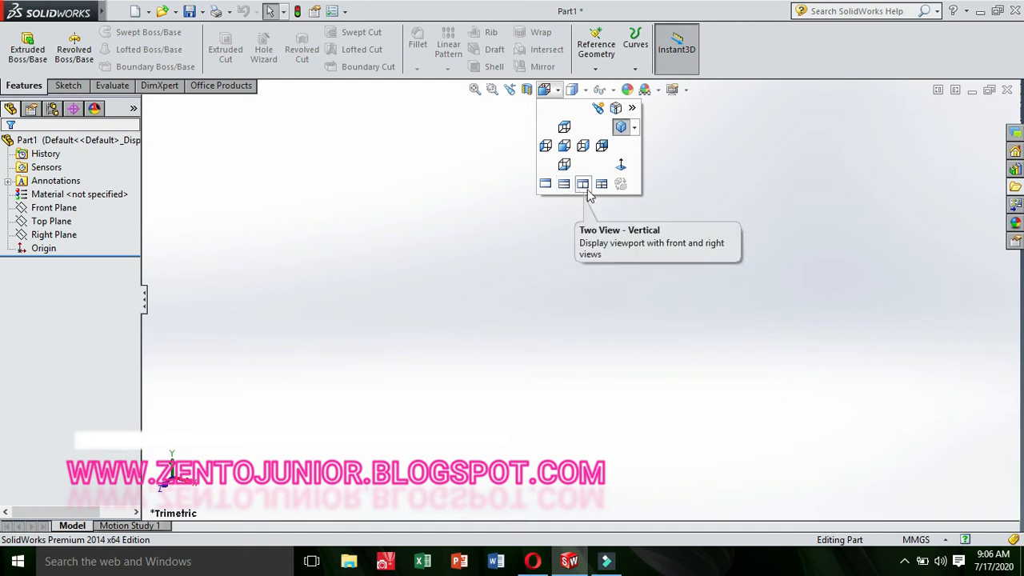
left_click(573, 89)
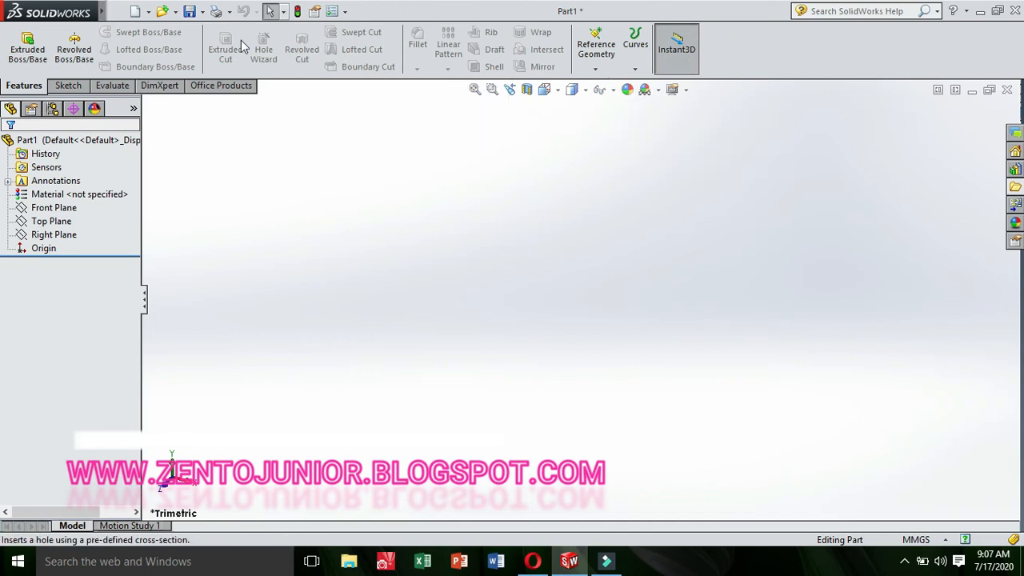
left_click(116, 11)
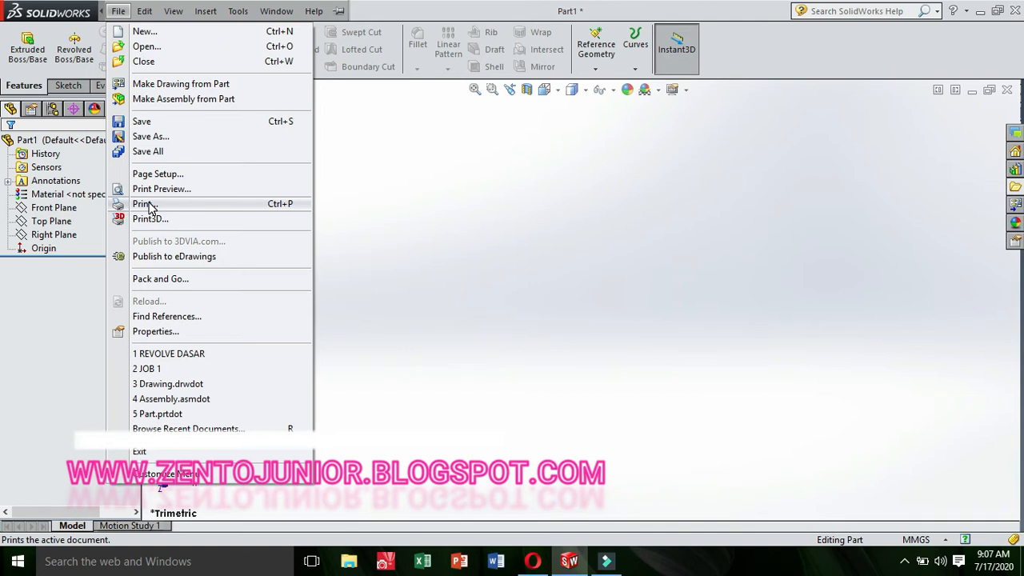
mouse_move(144, 10)
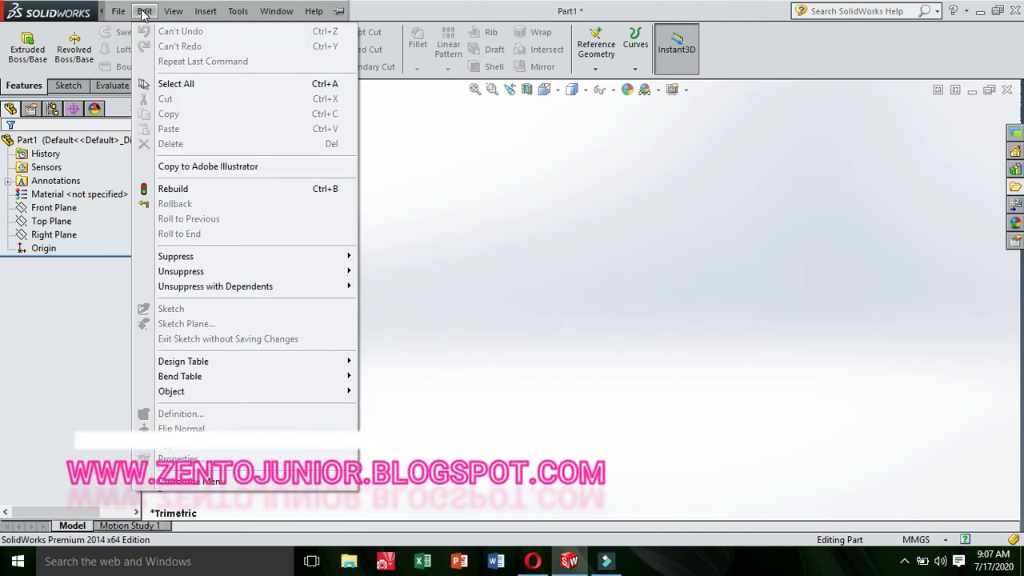
left_click(145, 9)
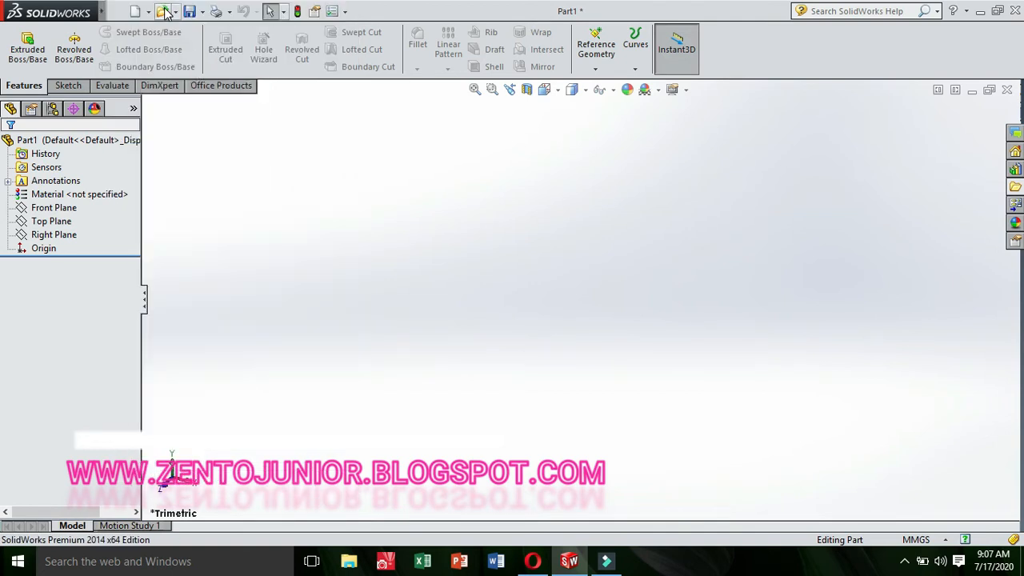
left_click(124, 12)
mouse_move(144, 11)
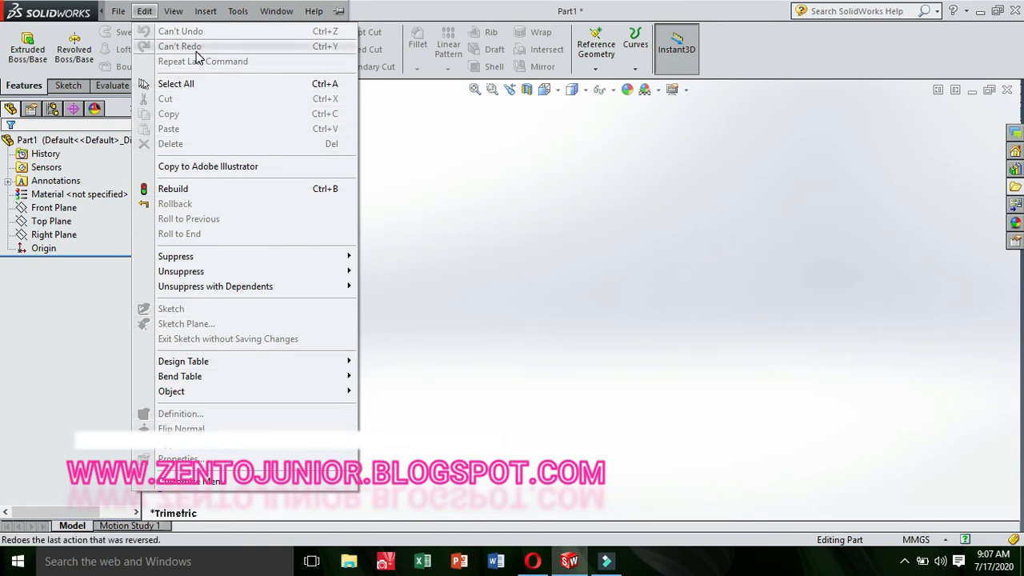
left_click(193, 15)
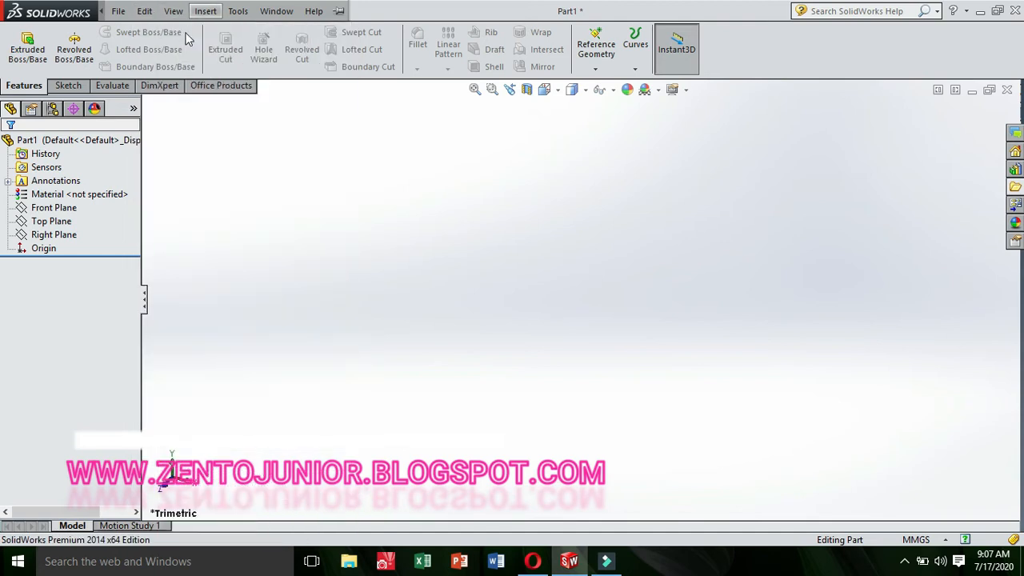
left_click(694, 225)
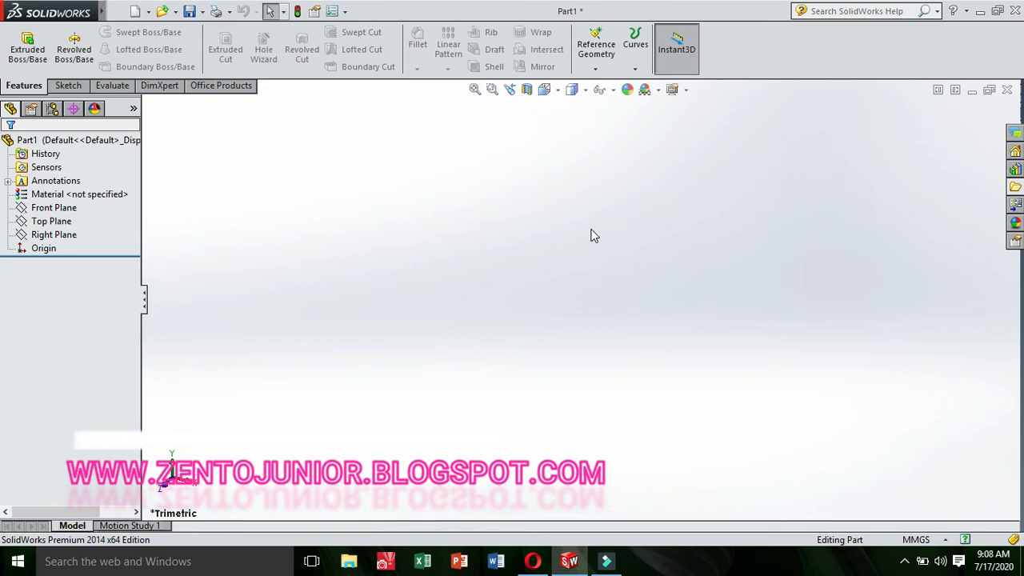
Review the document's unit settings with the MMGS (millimeter, gram, second) unit system and close them
left_click(945, 539)
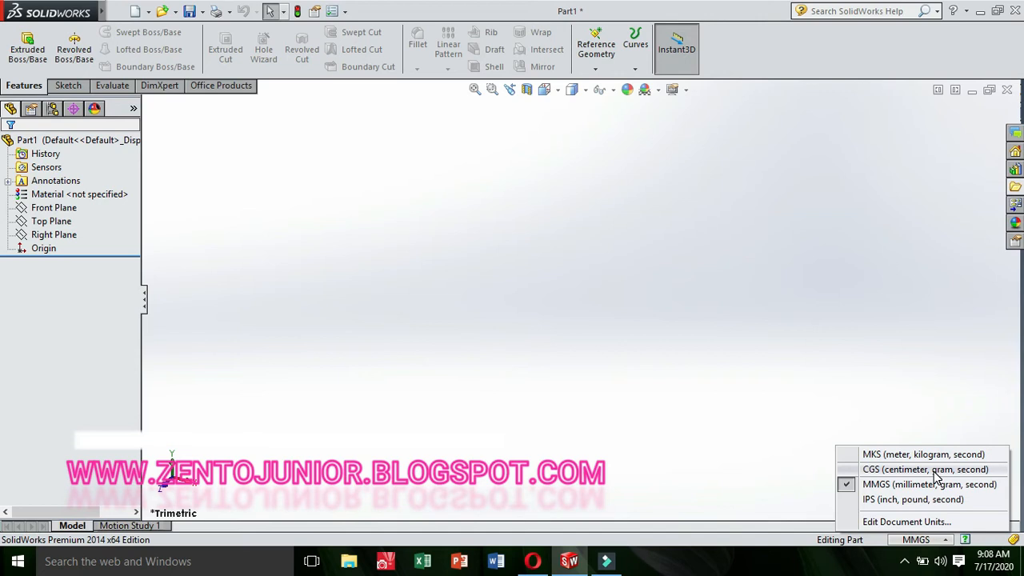
left_click(931, 522)
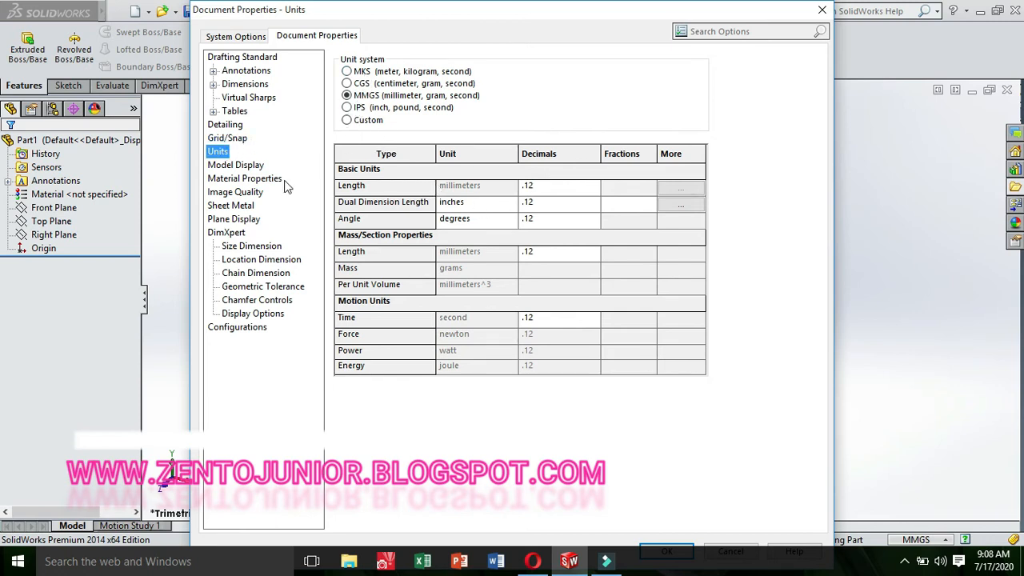
left_click(388, 94)
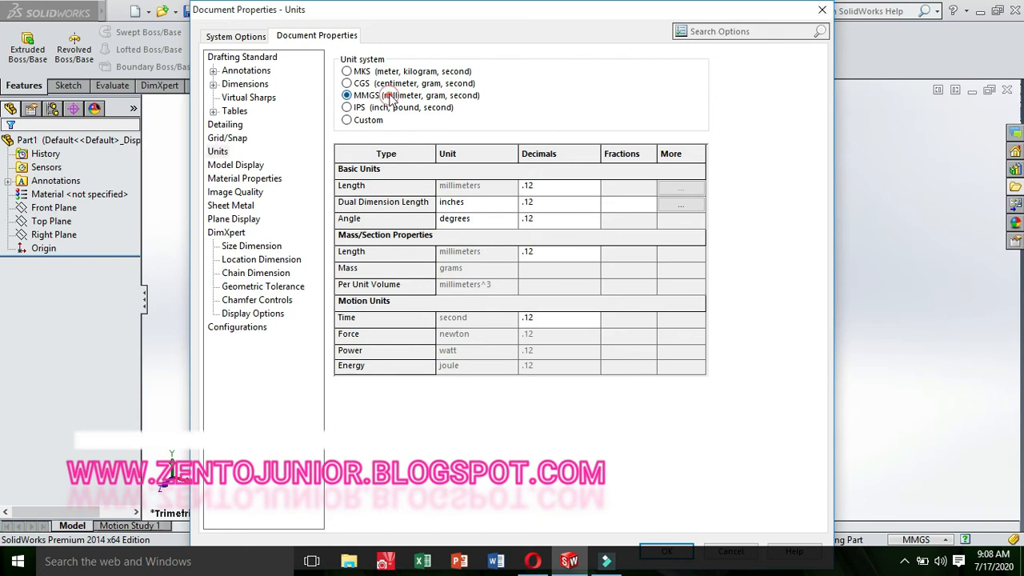
left_click(823, 10)
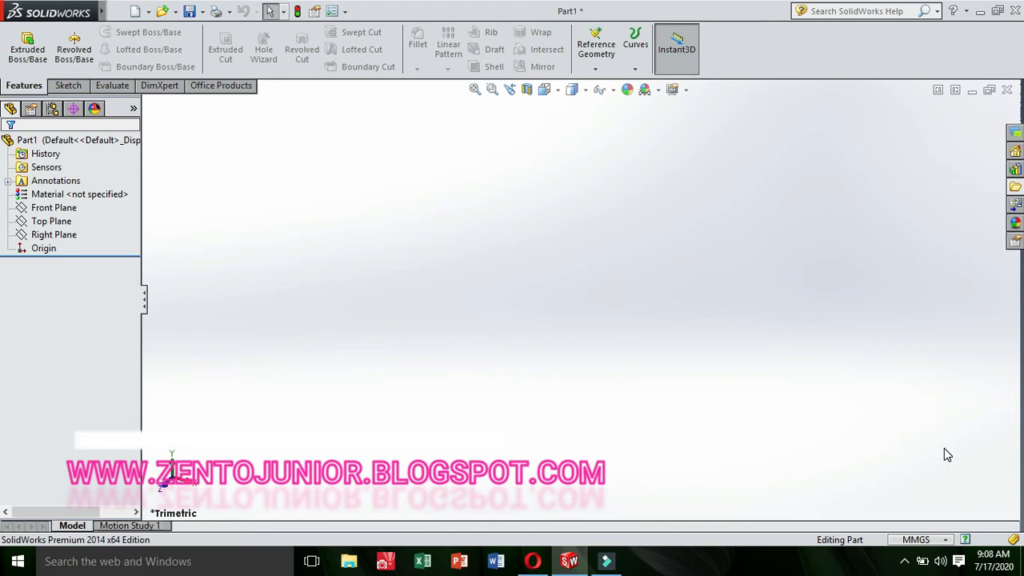
Start a new sketch on the Front Plane
left_click(52, 221)
left_click(70, 253)
left_click(48, 208)
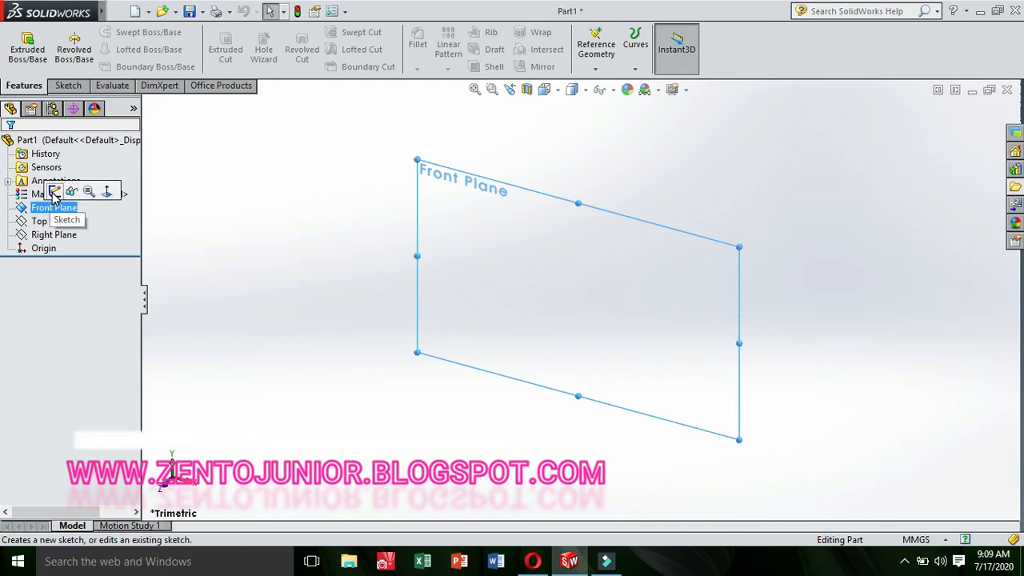
left_click(53, 192)
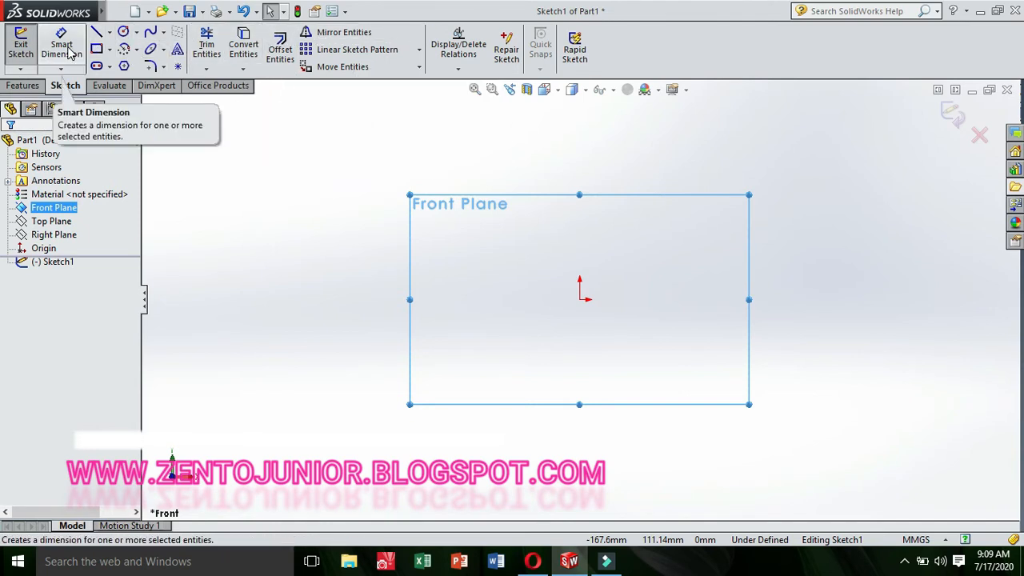
Sketch a closed four-line profile from the origin: vertical side about 63 mm, horizontal top about 73 mm, longer opposite side and sloping bottom about 79 mm
left_click(109, 32)
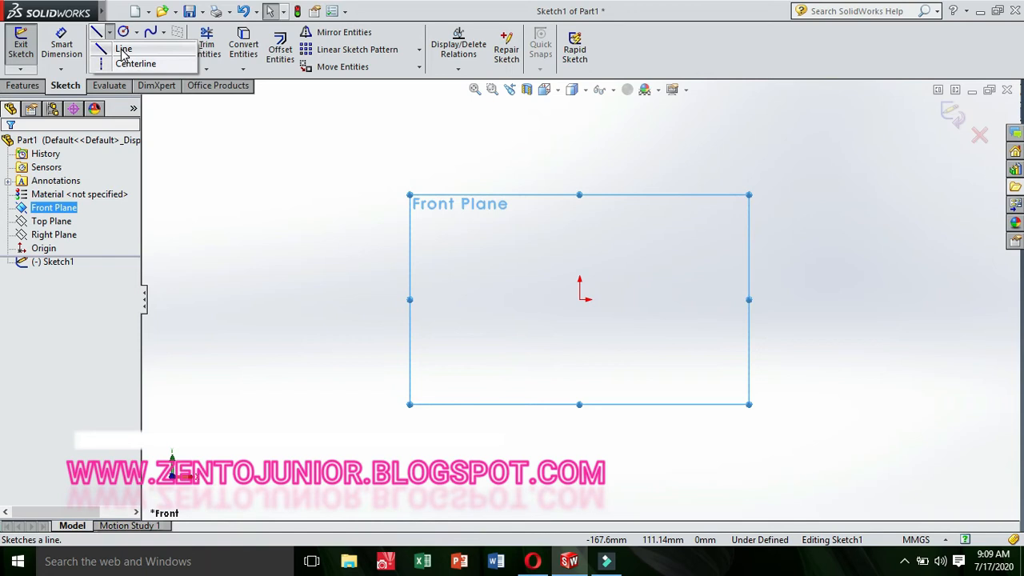
left_click(100, 50)
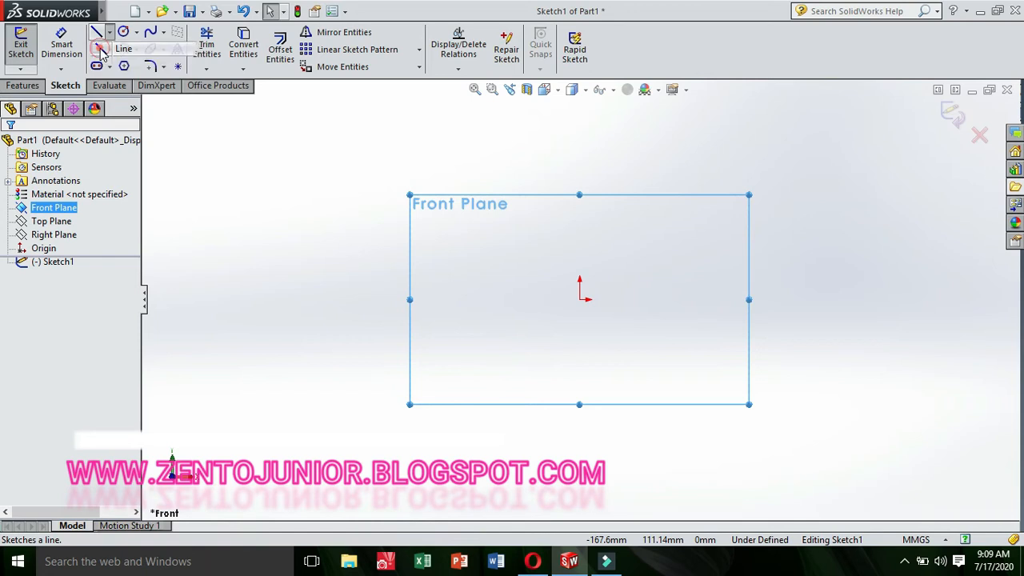
left_click(580, 298)
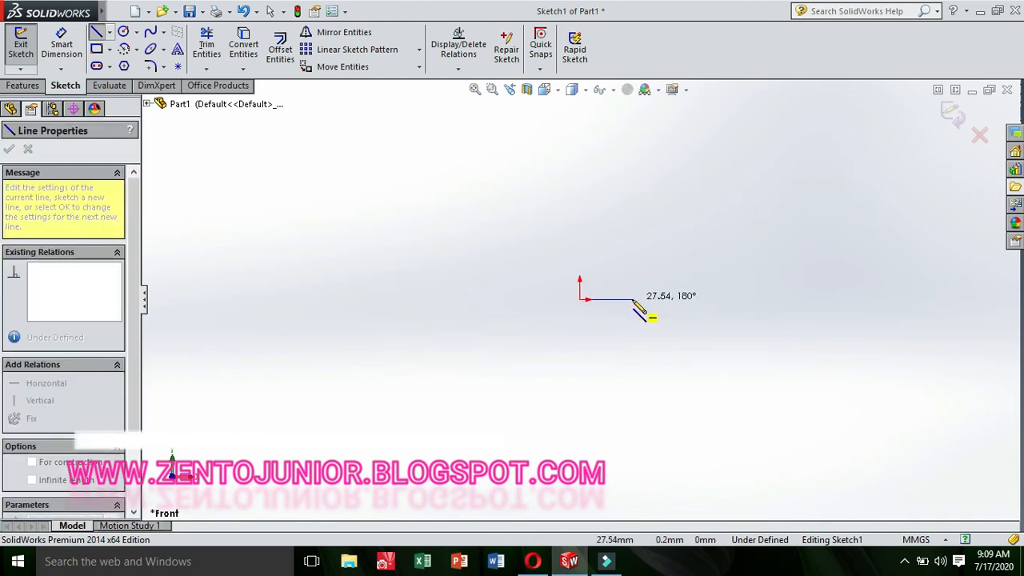
left_click(580, 177)
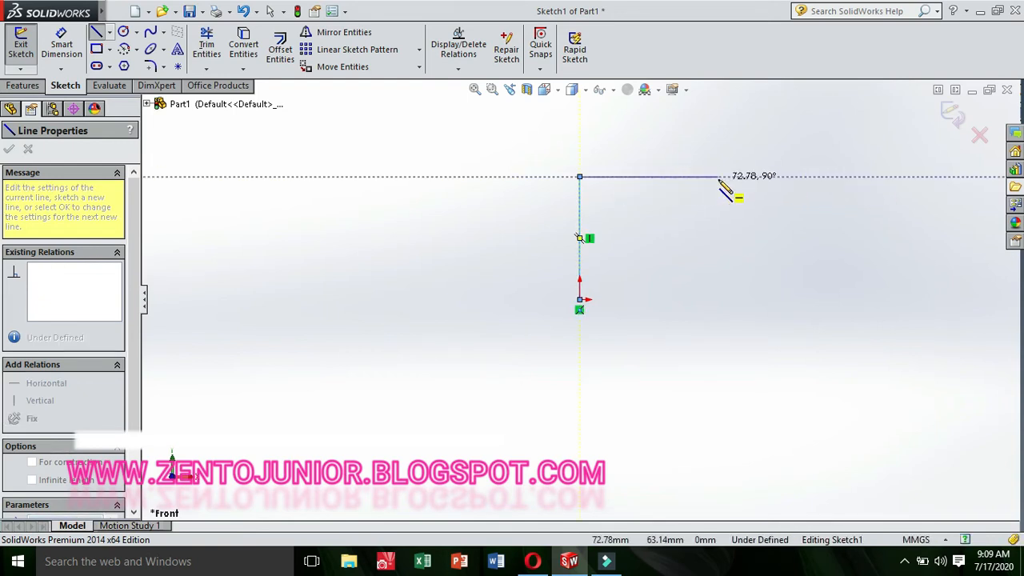
left_click(719, 177)
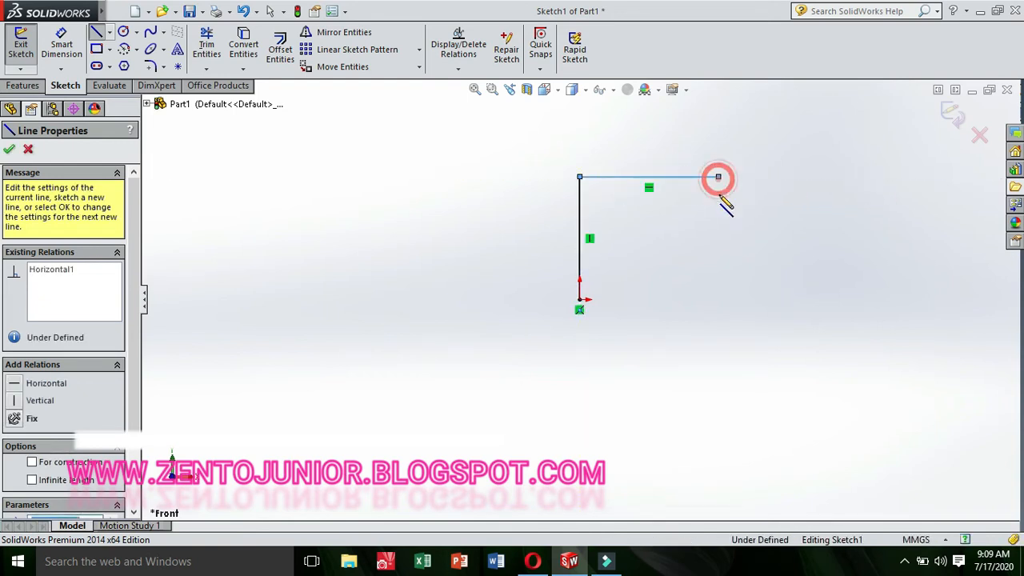
left_click(718, 360)
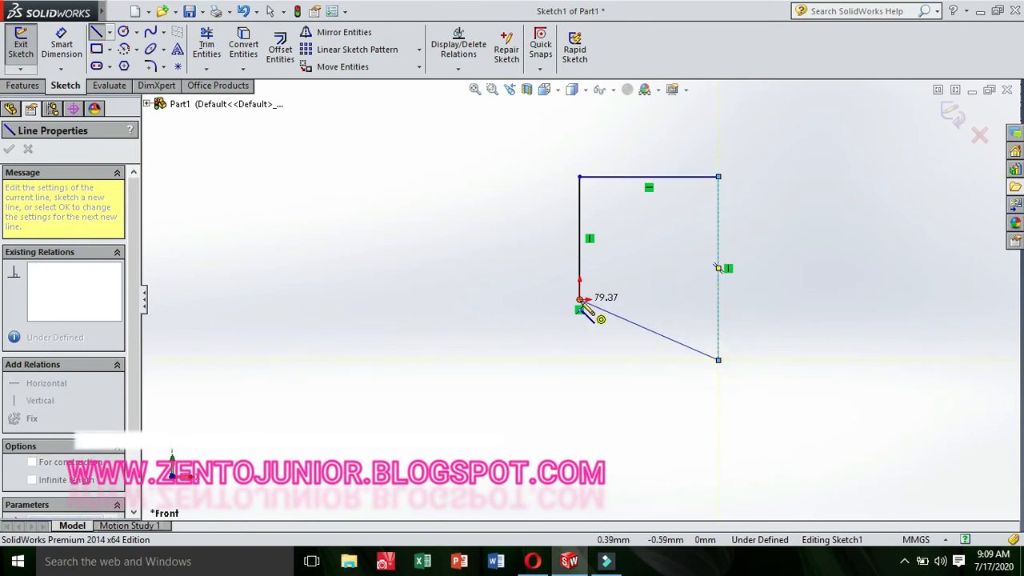
left_click(580, 300)
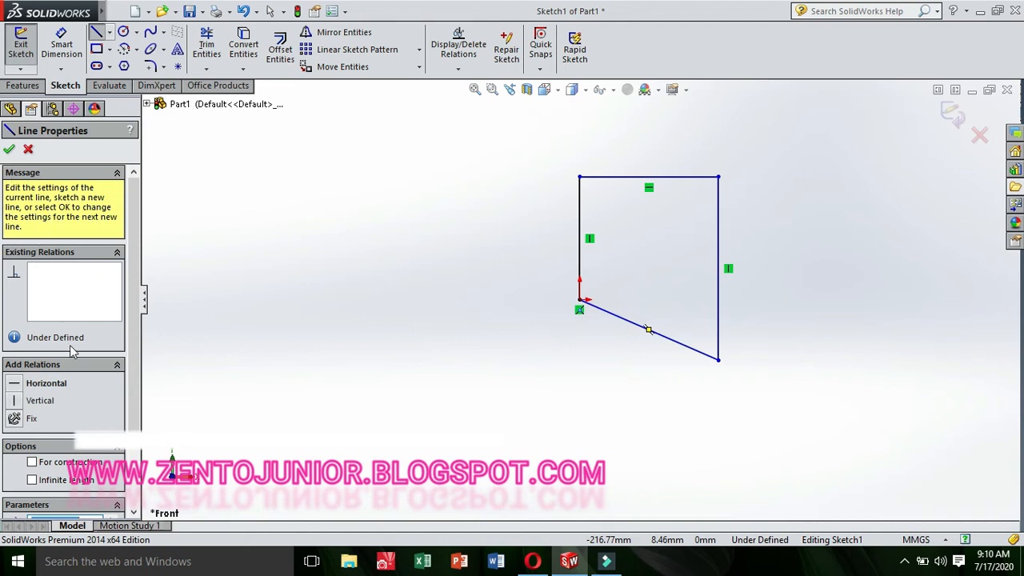
left_click(9, 151)
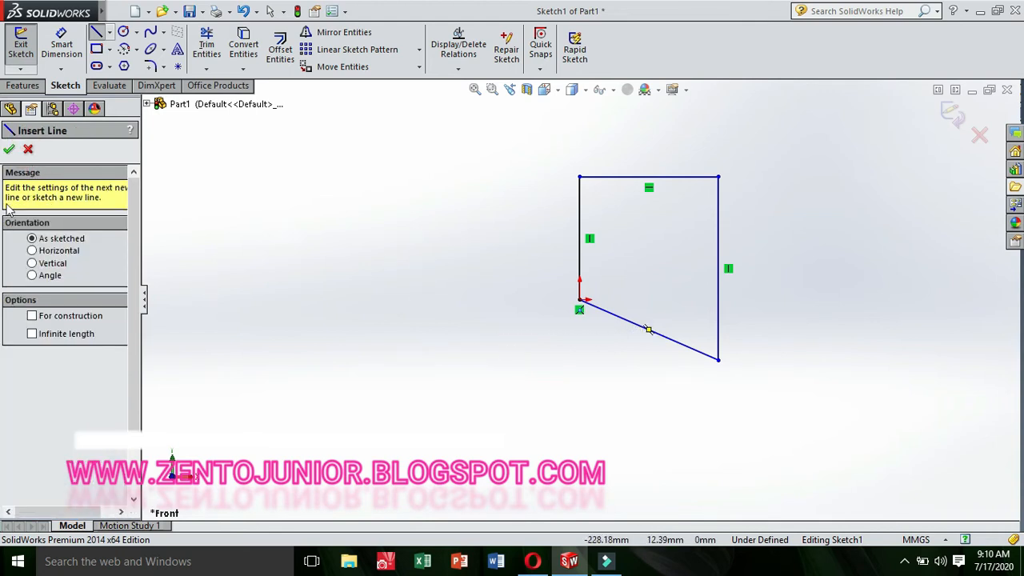
left_click(9, 151)
left_click(524, 384)
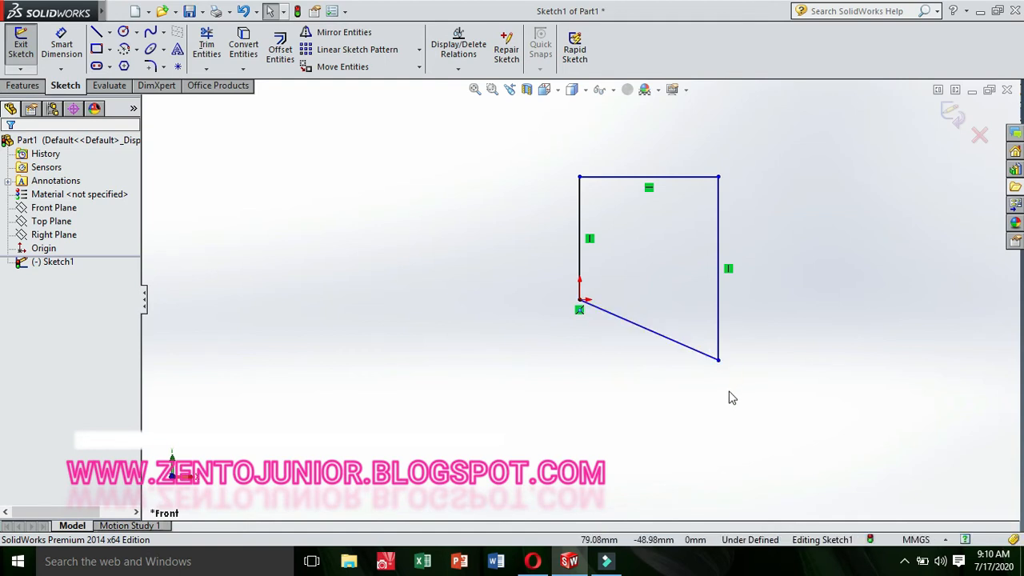
Add a Horizontal relation to the profile's sloping bottom line
left_click(643, 326)
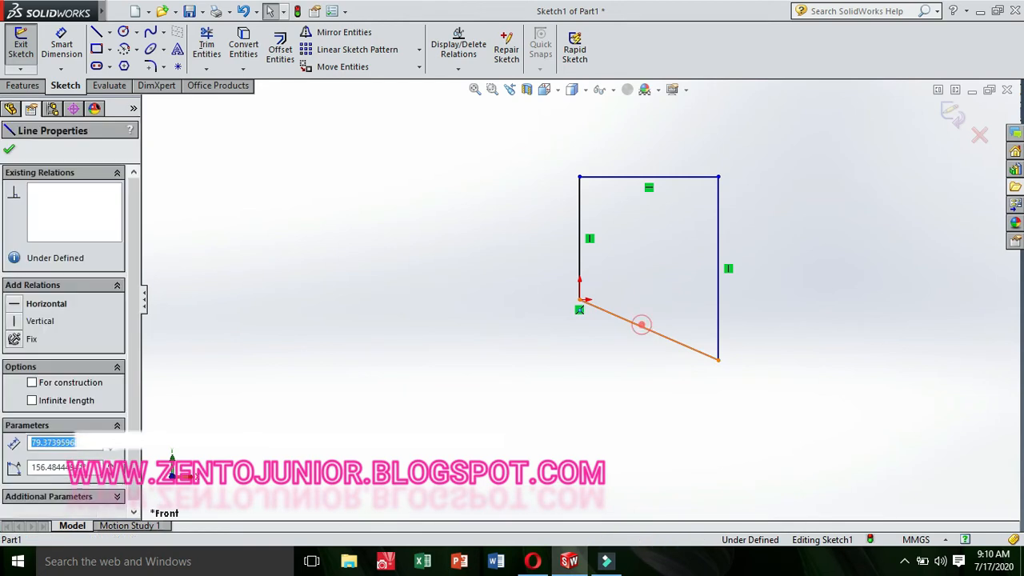
left_click(16, 307)
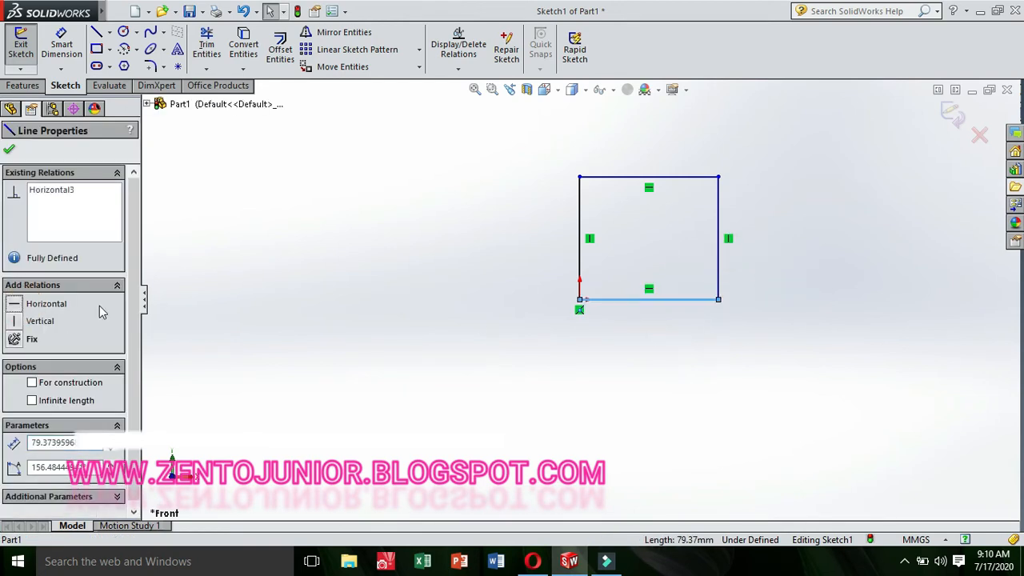
left_click(719, 324)
left_click(625, 252)
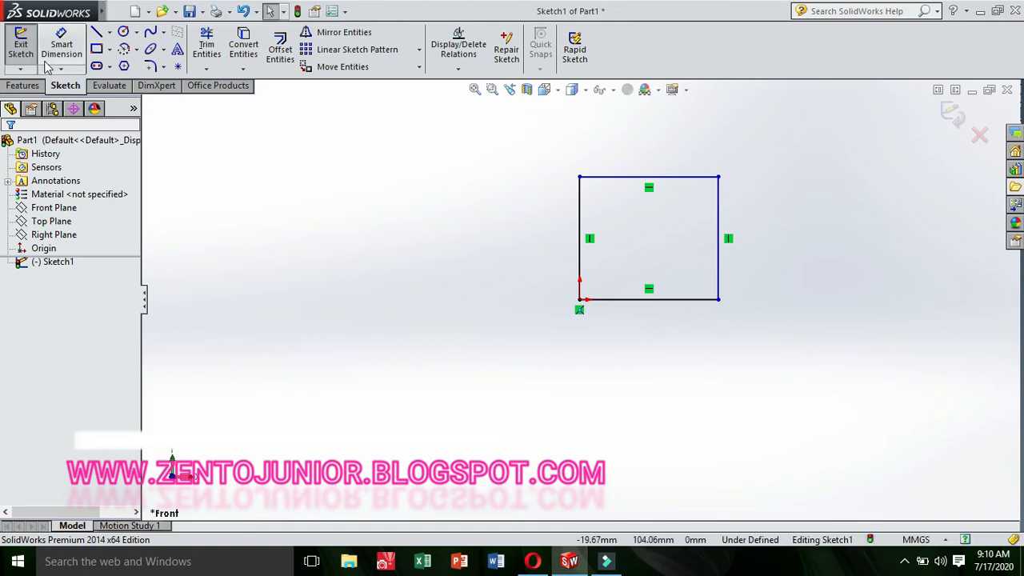
Dimension the rectangle's right vertical side to 80 mm
left_click(63, 42)
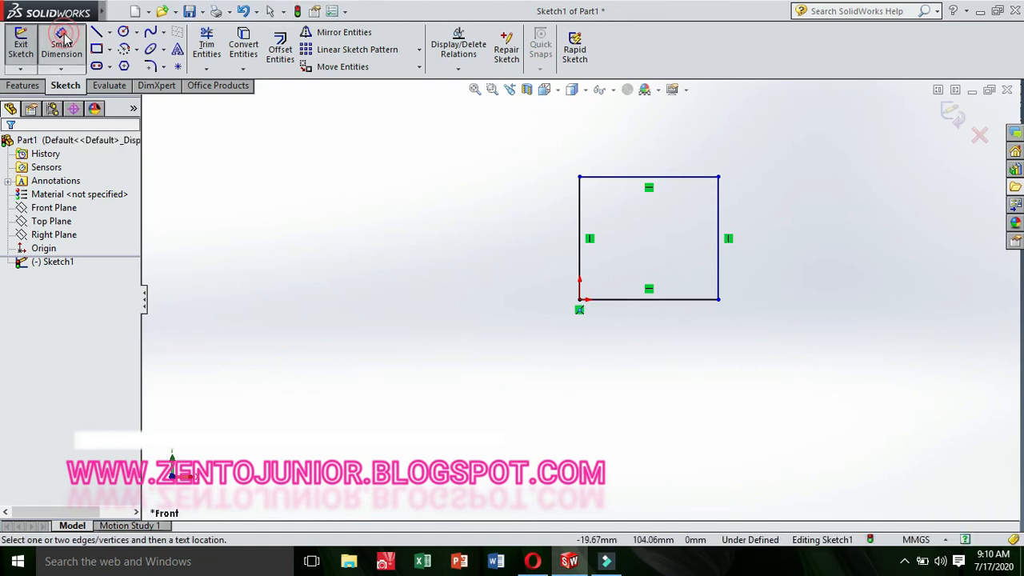
left_click(726, 242)
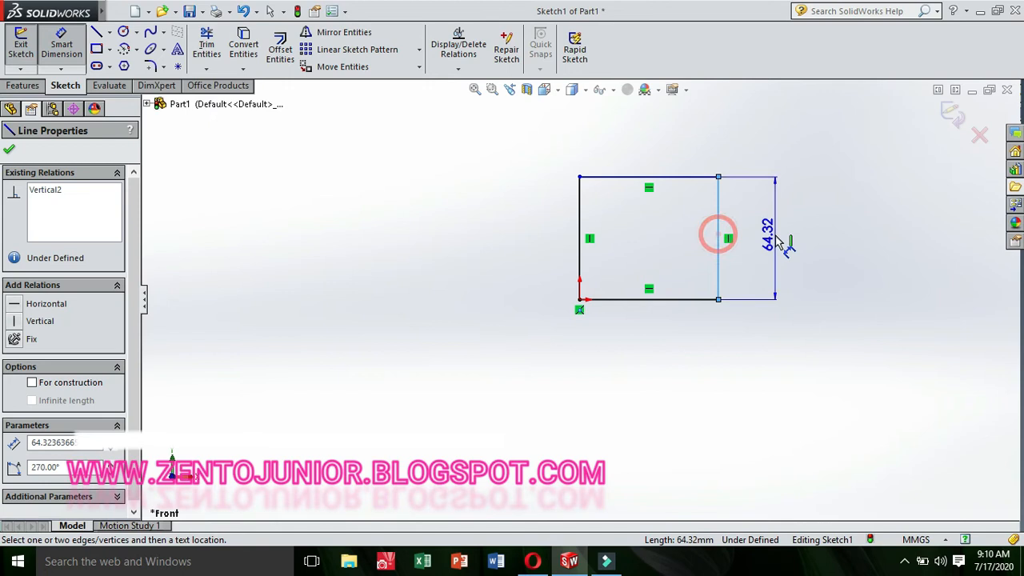
left_click(776, 240)
type("80")
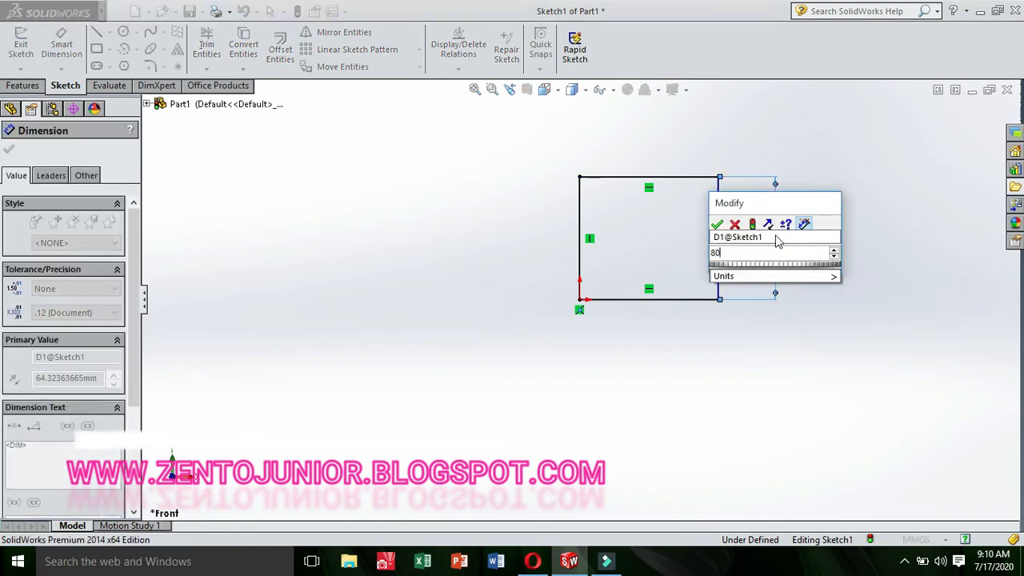
key("Return")
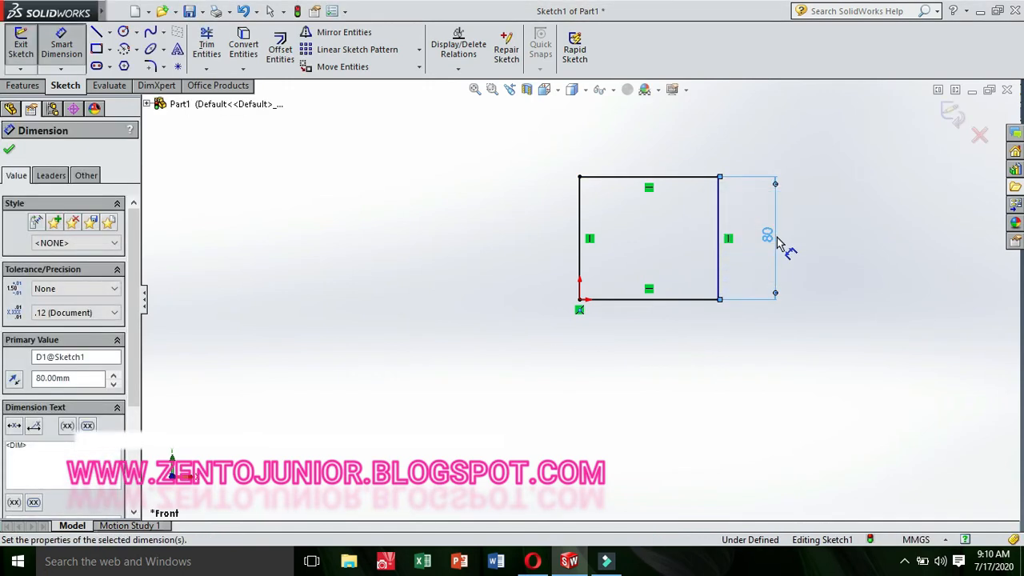
Dimension the rectangle's top side to 100 mm and leave the dimension command
left_click(680, 177)
left_click(674, 162)
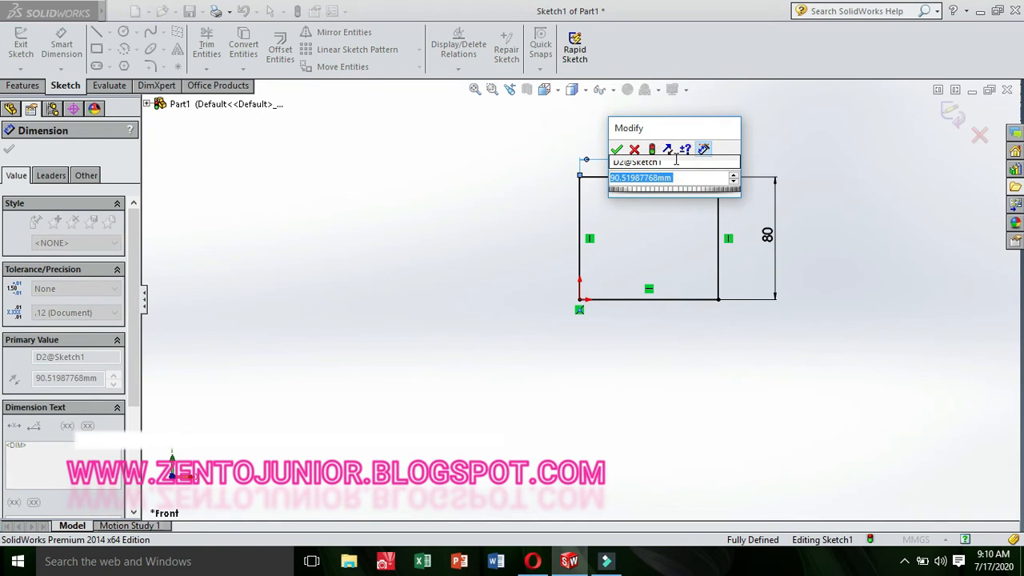
type("100")
key("Return")
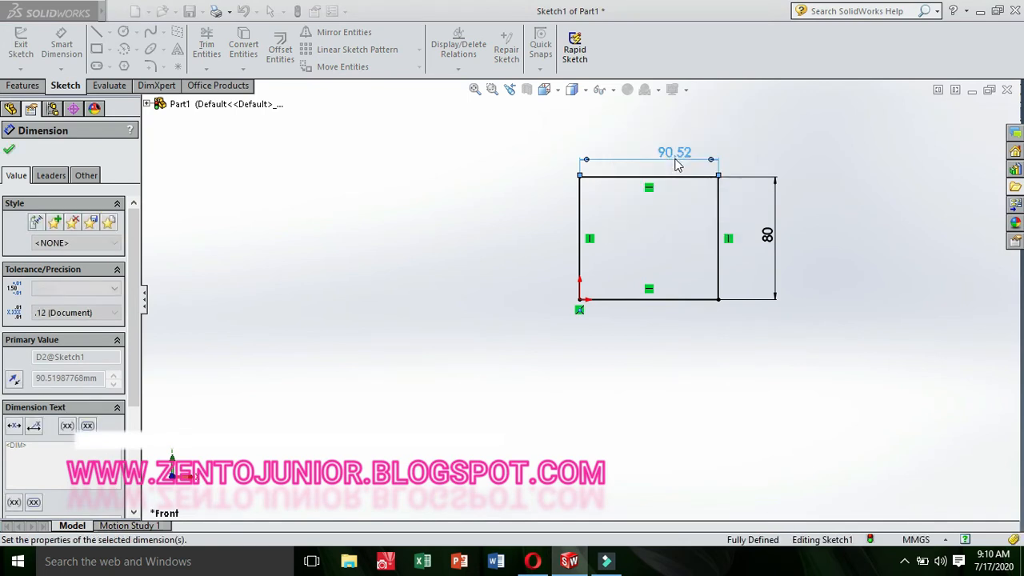
left_click(10, 151)
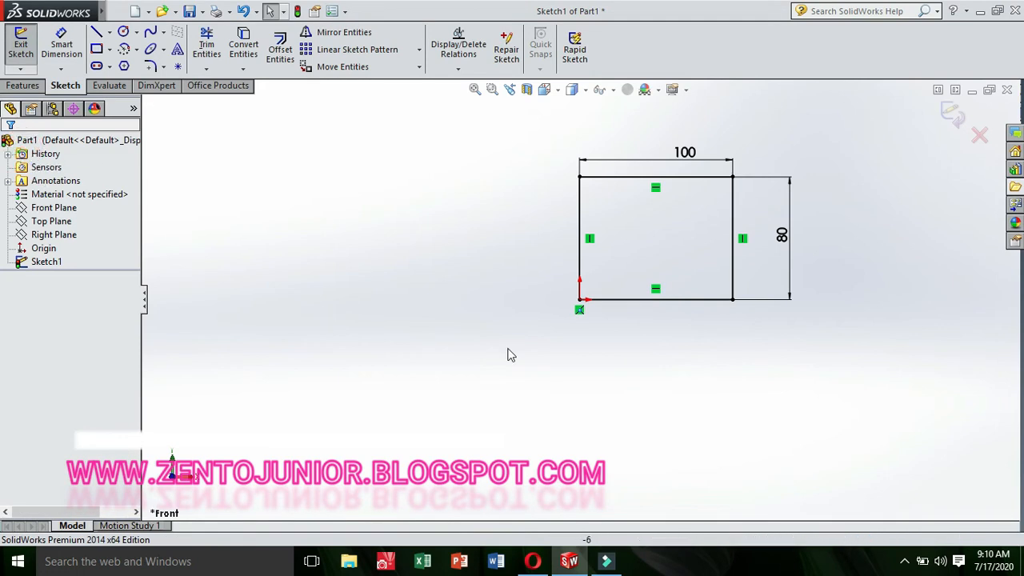
Sketch a horizontal centerline from the midpoint of the rectangle's left side to the midpoint of its right side
scroll(771, 121, "up", 1)
scroll(776, 142, "down", 1)
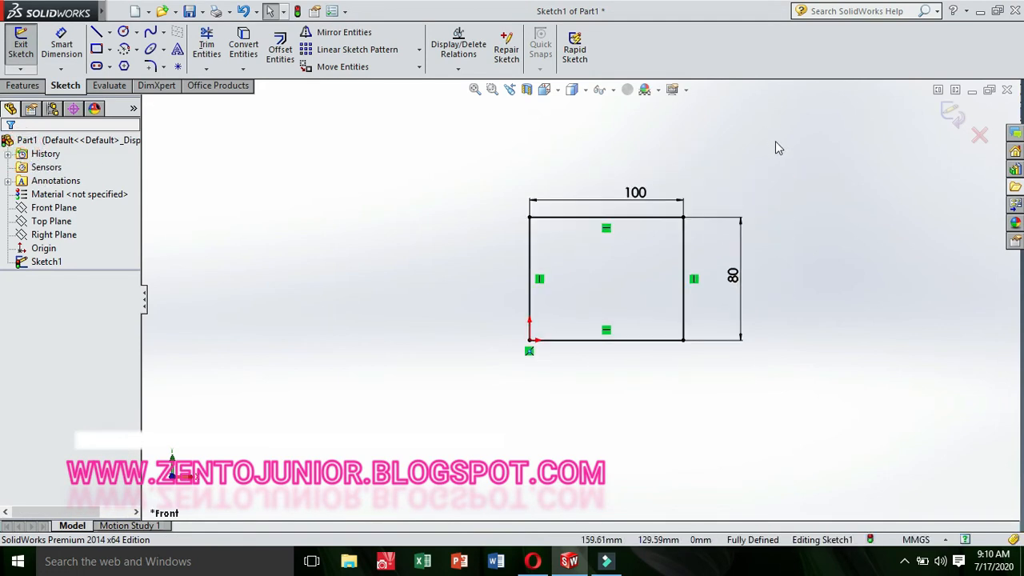
left_click(110, 33)
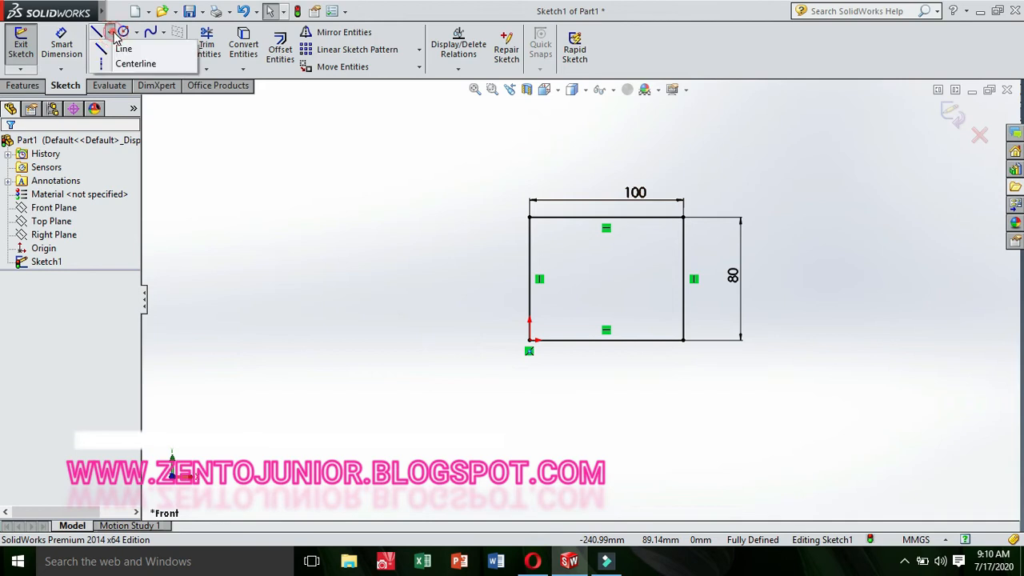
left_click(122, 69)
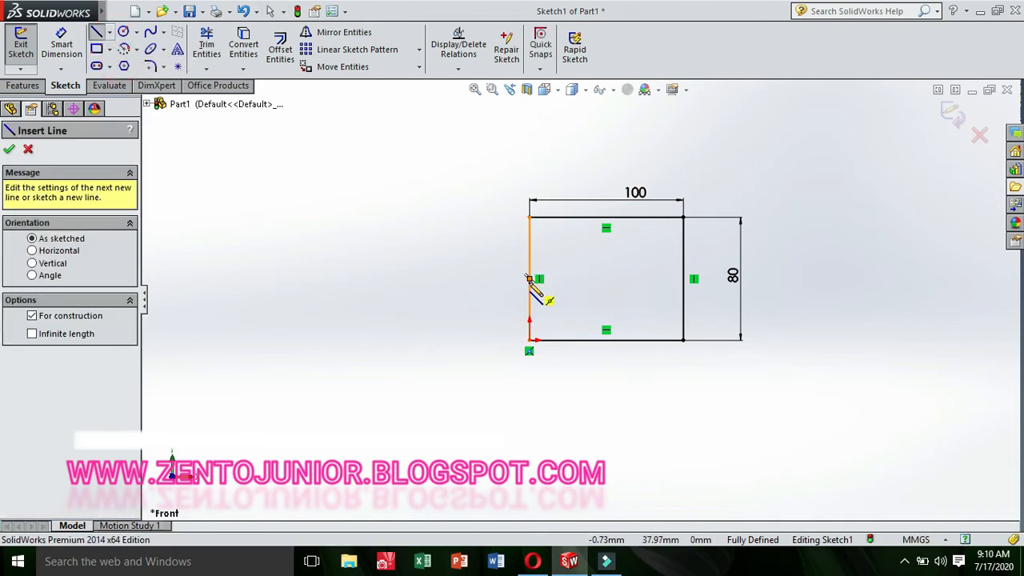
left_click(529, 279)
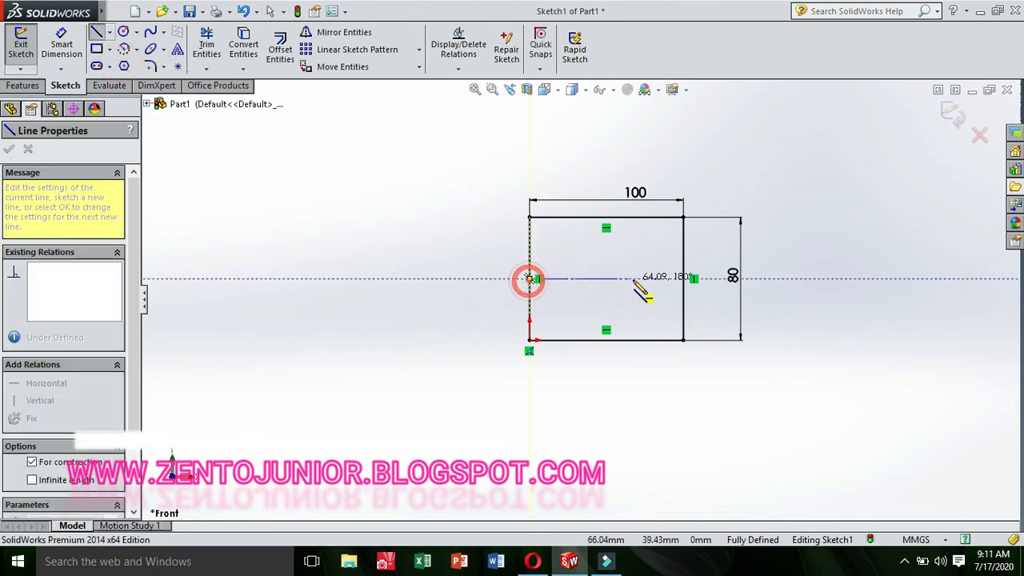
left_click(683, 279)
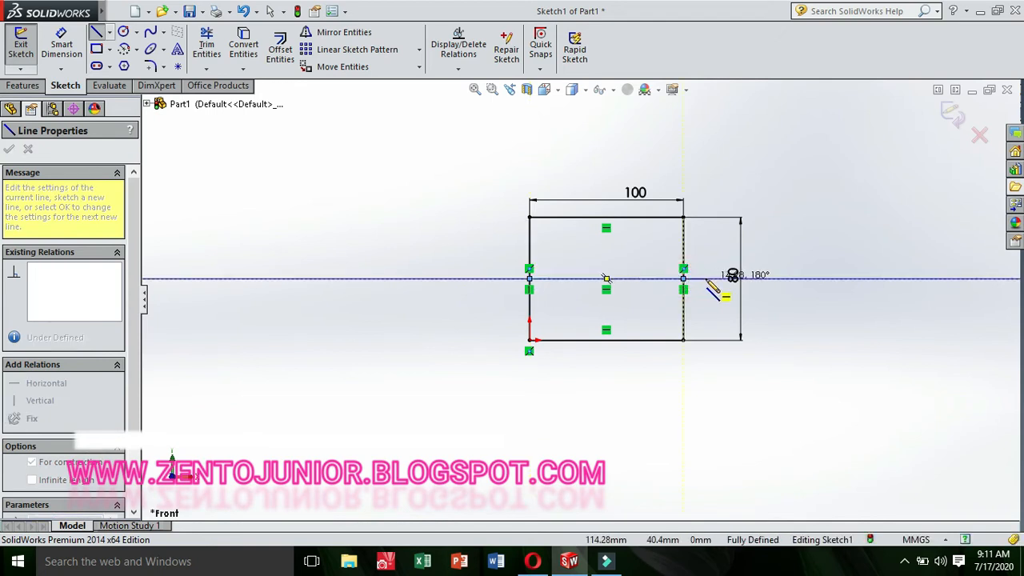
right_click(705, 281)
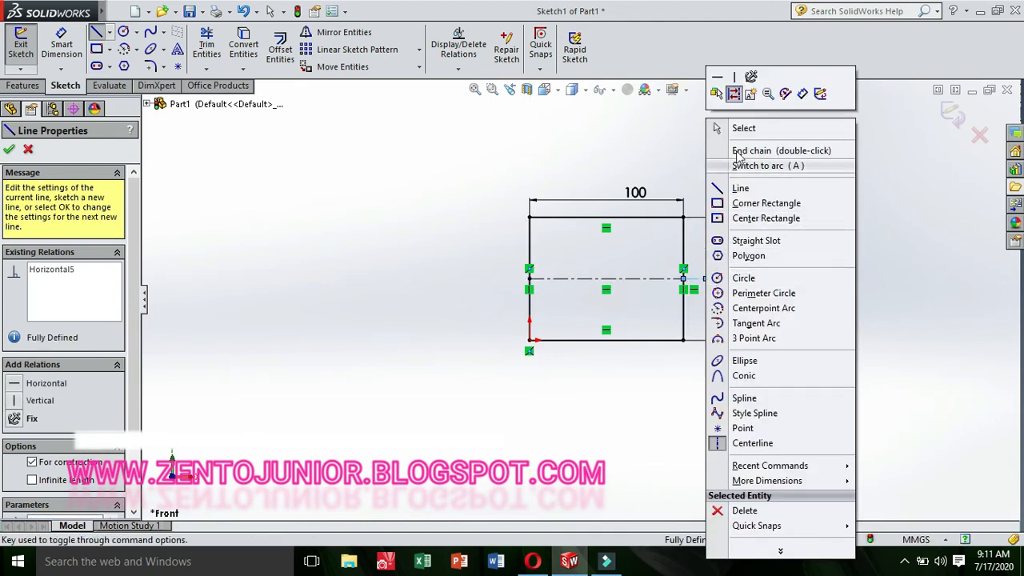
left_click(728, 128)
left_click(849, 327)
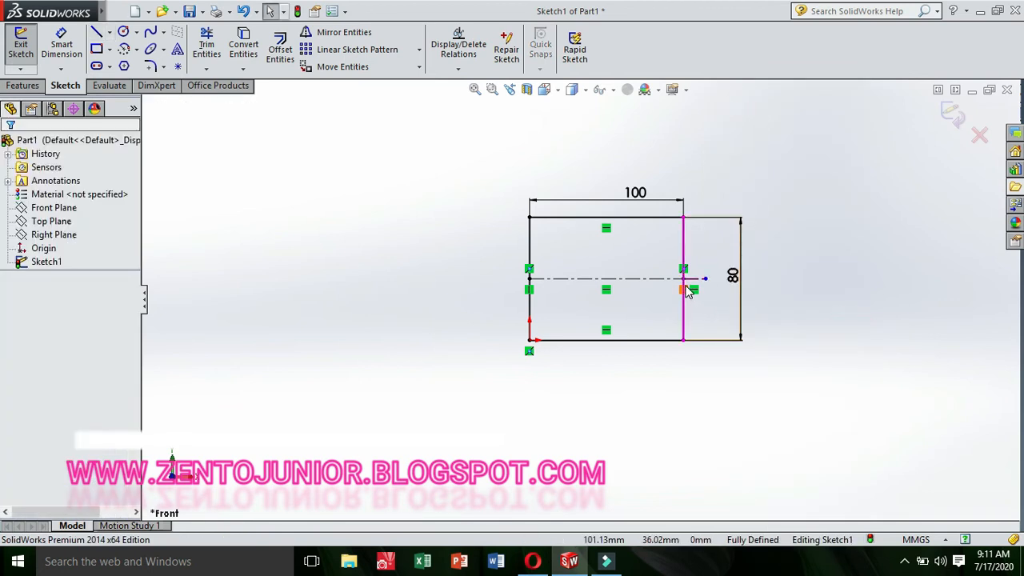
Delete the short surplus centerline segment that extends beyond the rectangle's right side
scroll(673, 298, "up", 2)
scroll(640, 300, "down", 8)
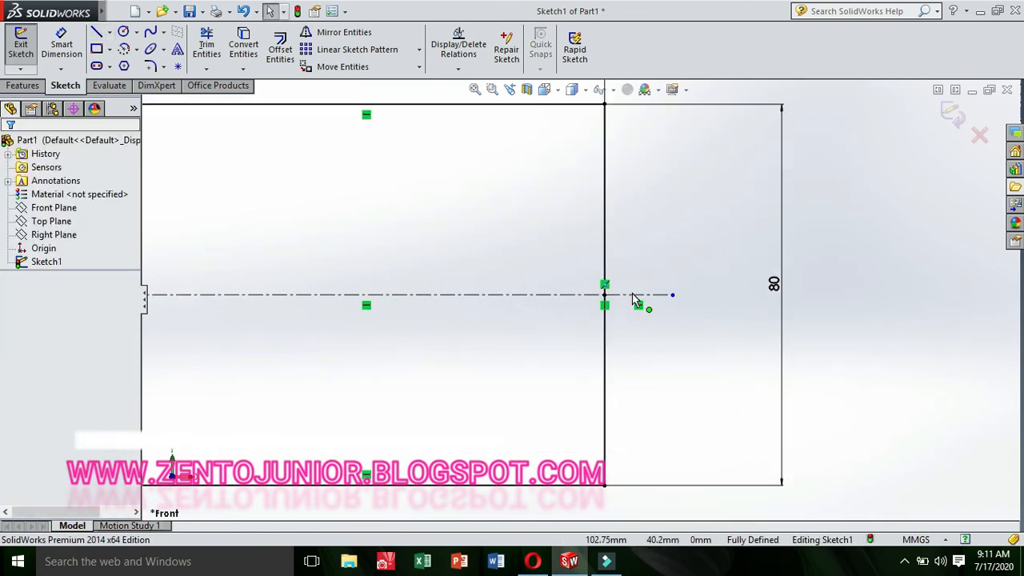
left_click(637, 296)
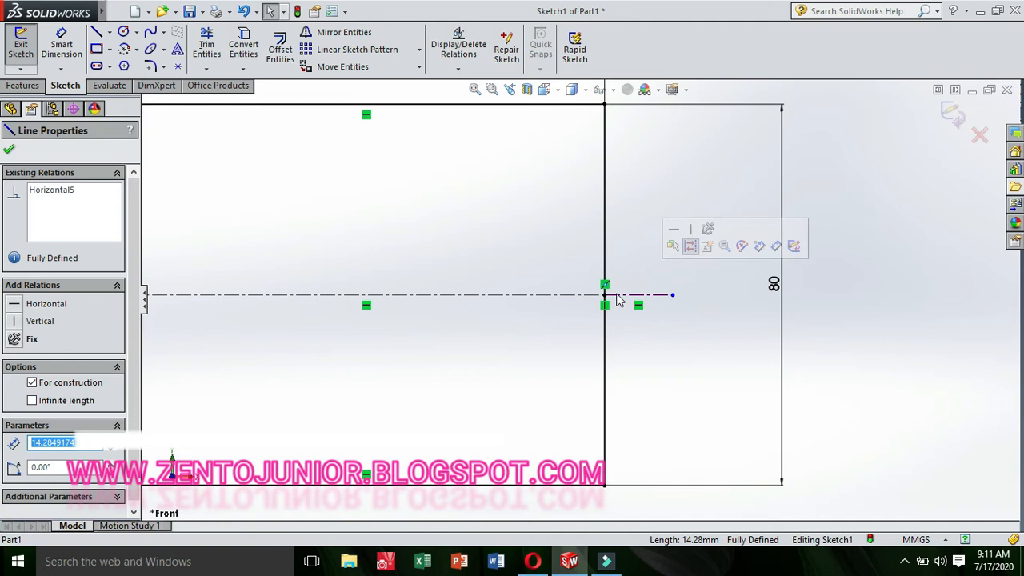
left_click(622, 298)
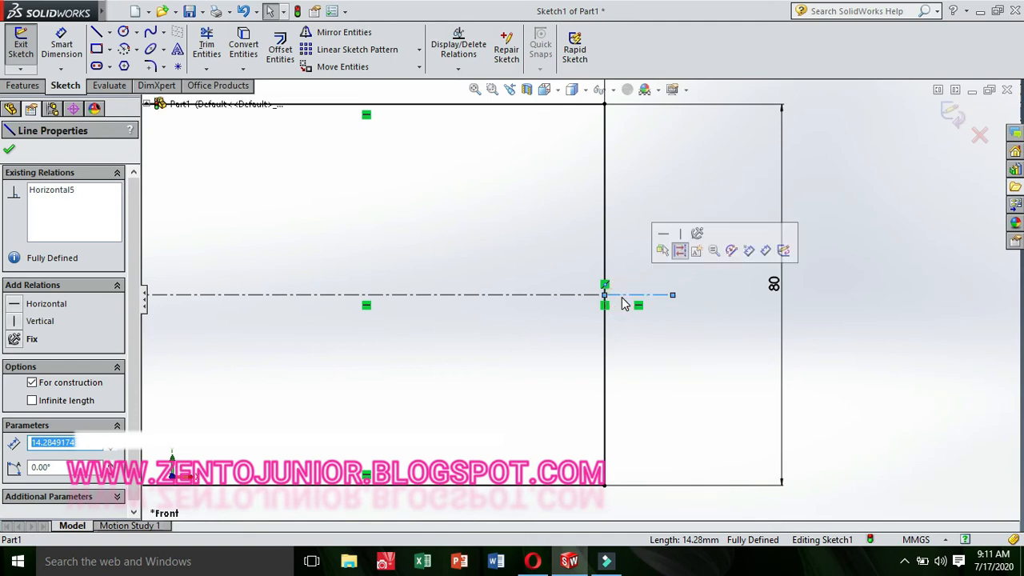
key("Delete")
scroll(569, 339, "down", 3)
scroll(571, 338, "up", 7)
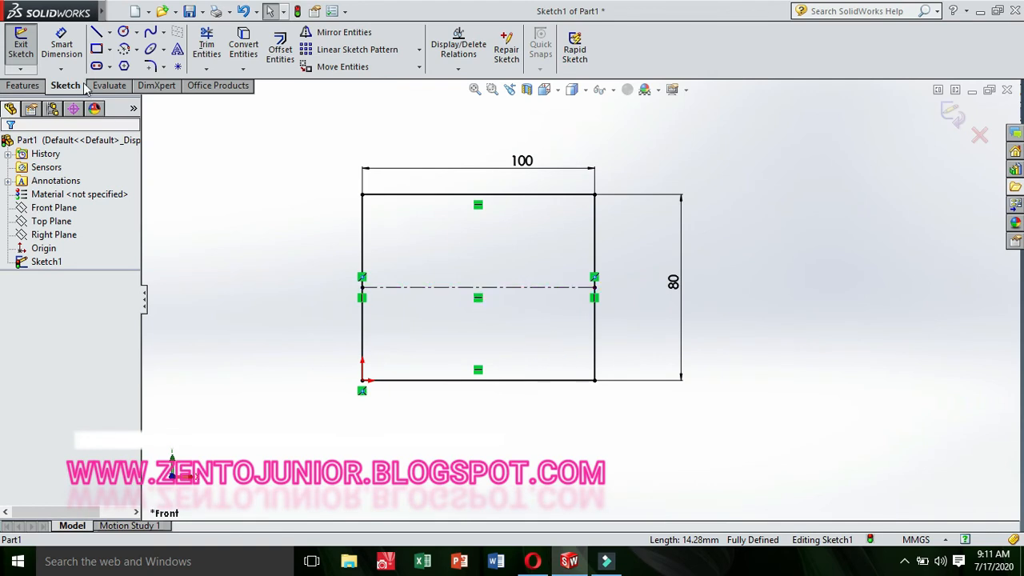
left_click(110, 33)
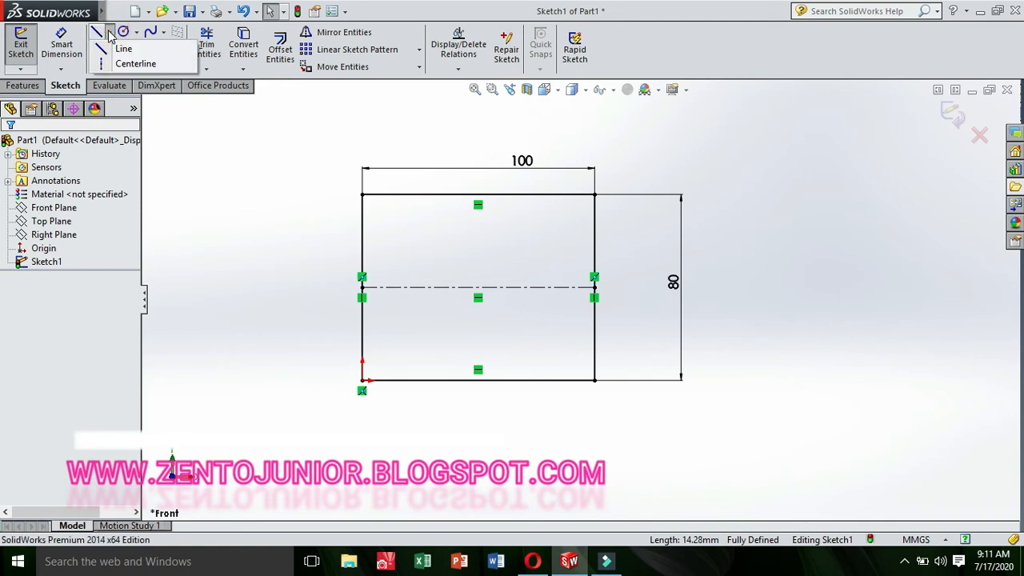
left_click(254, 202)
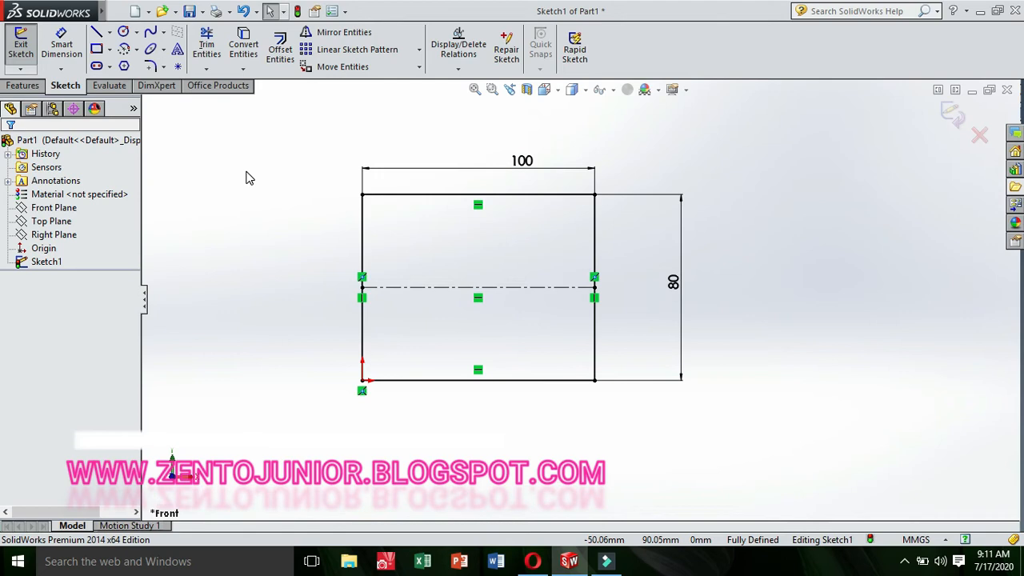
Add a 10 mm sketch fillet to the rectangle's upper-left corner, accepting that geometry may move, and close the fillet command
left_click(152, 67)
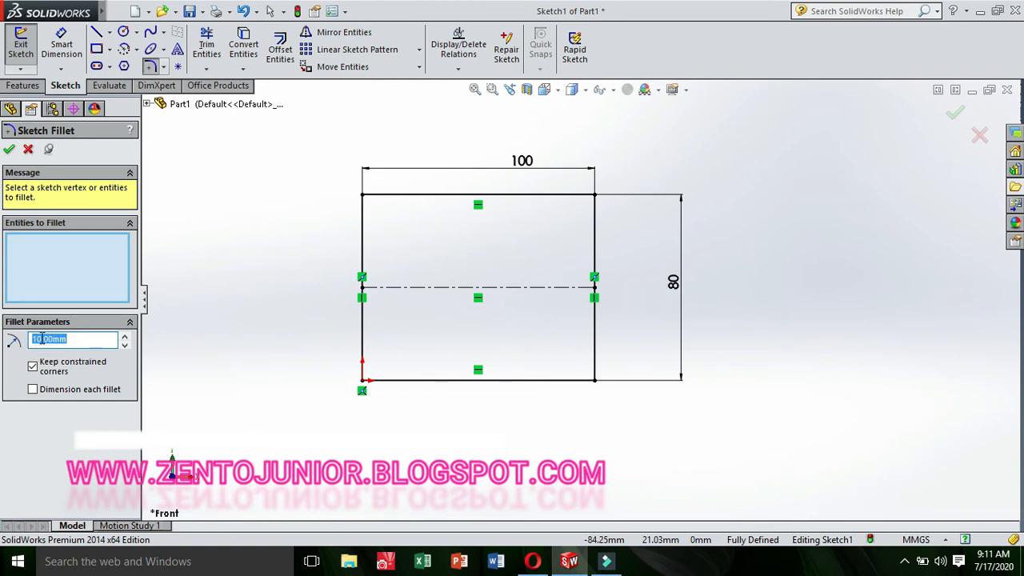
left_click(361, 196)
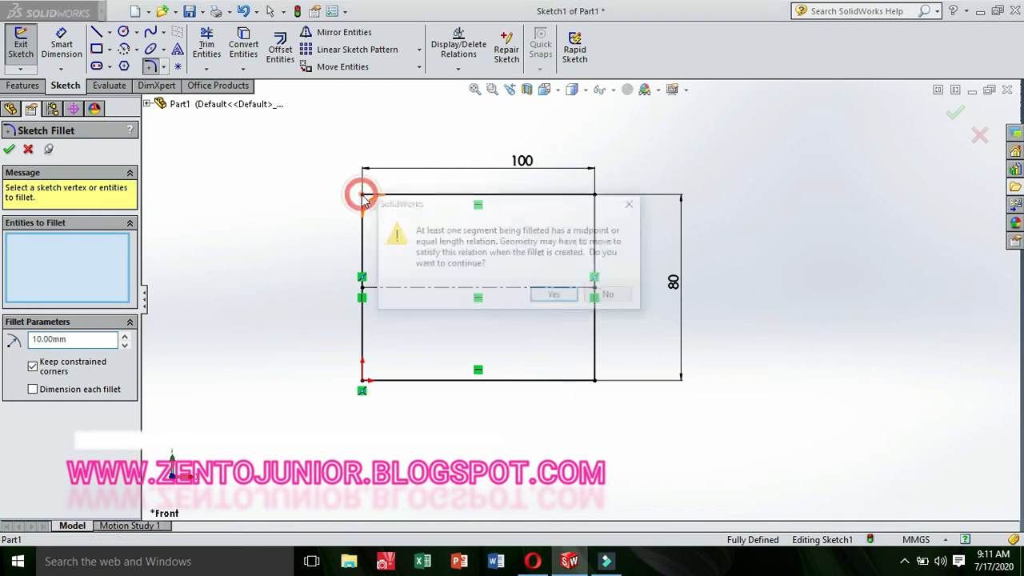
left_click(556, 296)
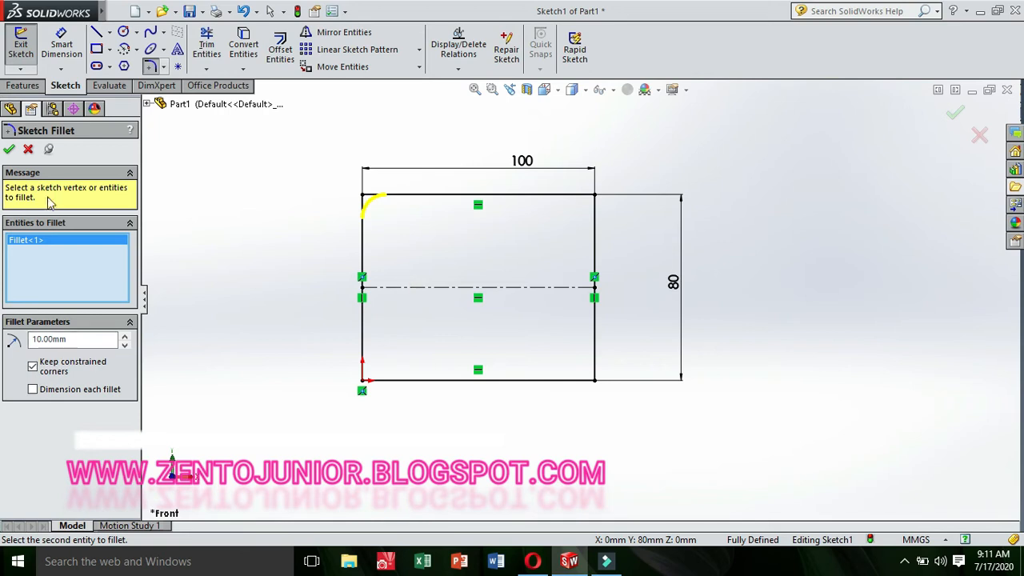
left_click(10, 150)
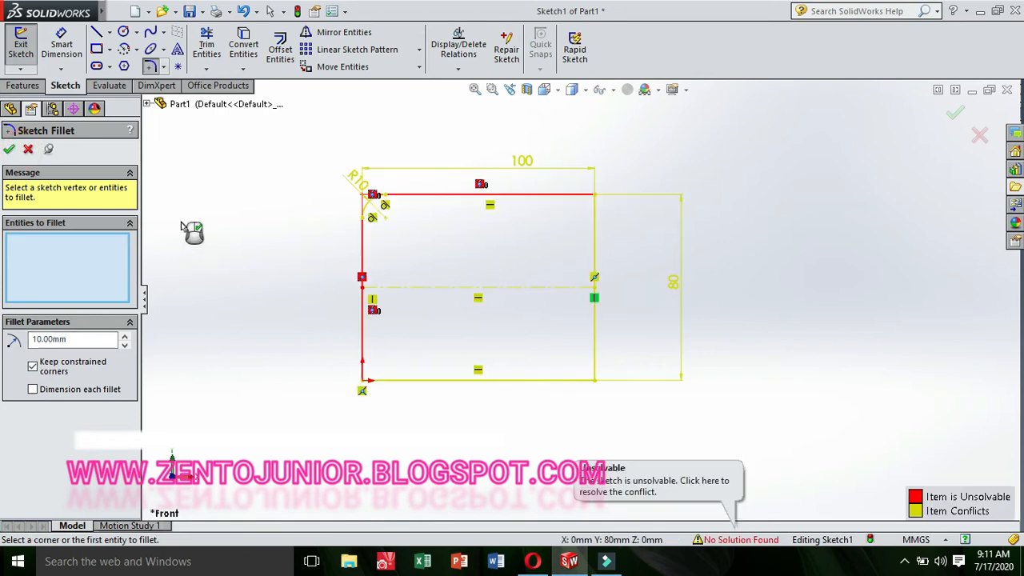
left_click(240, 222)
scroll(392, 238, "down", 3)
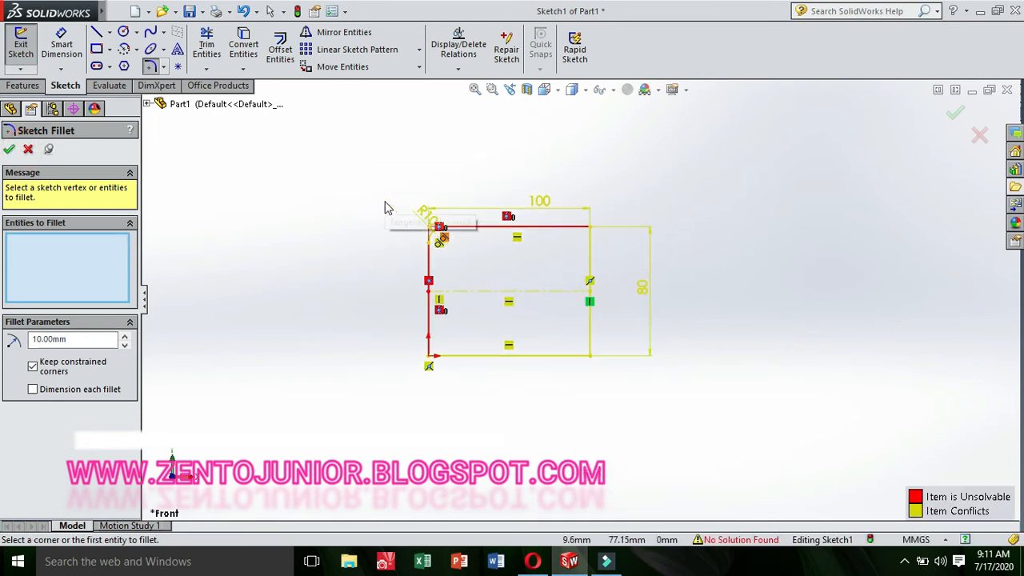
scroll(504, 255, "down", 4)
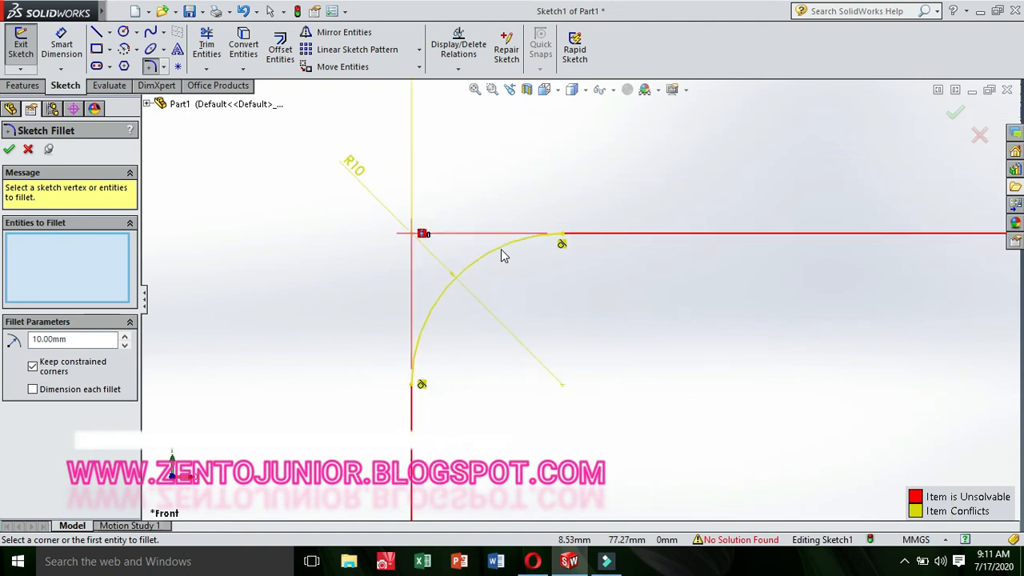
scroll(392, 255, "up", 2)
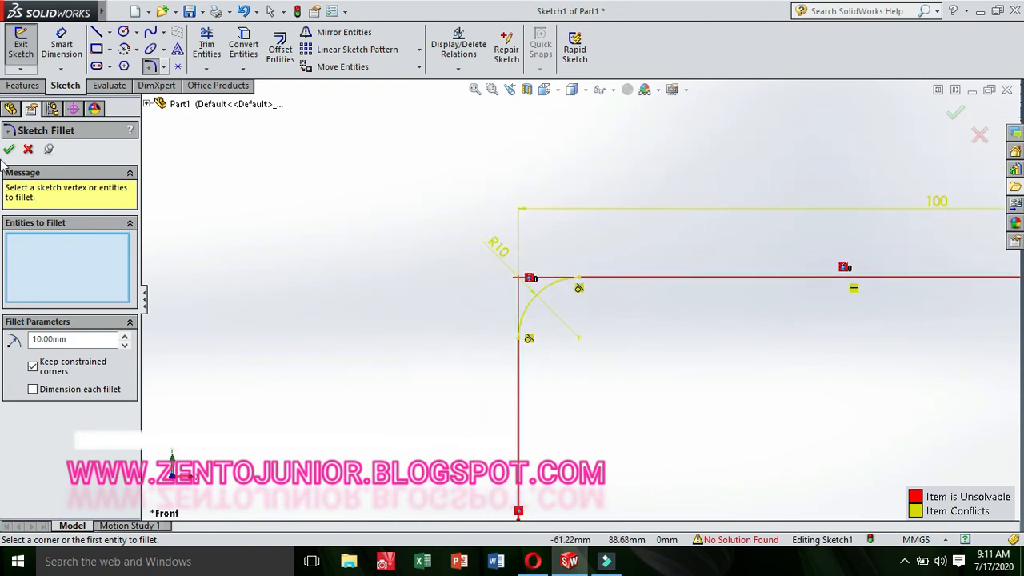
left_click(29, 150)
Delete the conflicting relation at the sharp point of the filleted upper-left corner
scroll(384, 266, "up", 2)
scroll(336, 271, "down", 3)
scroll(308, 280, "up", 5)
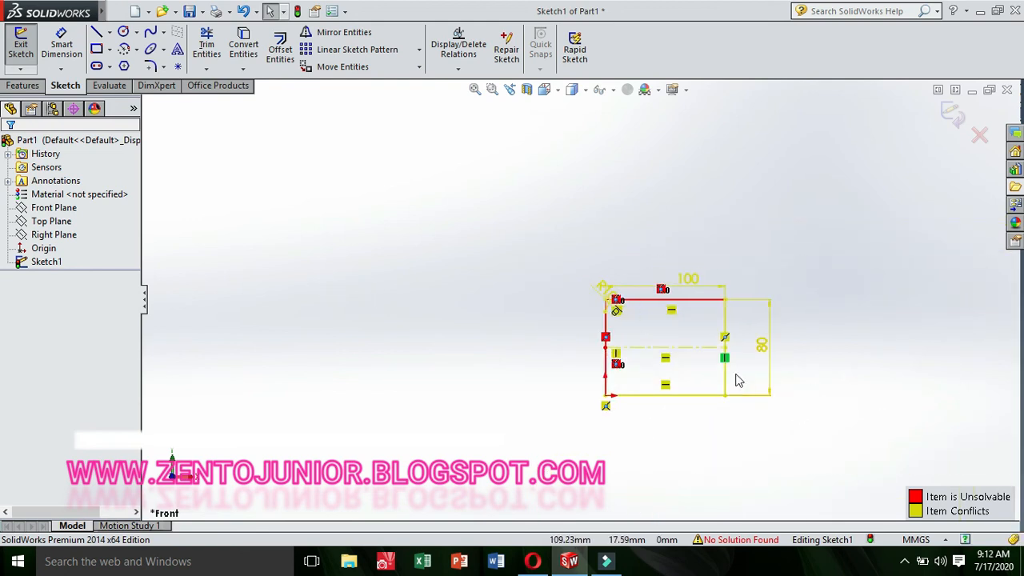
scroll(737, 381, "down", 2)
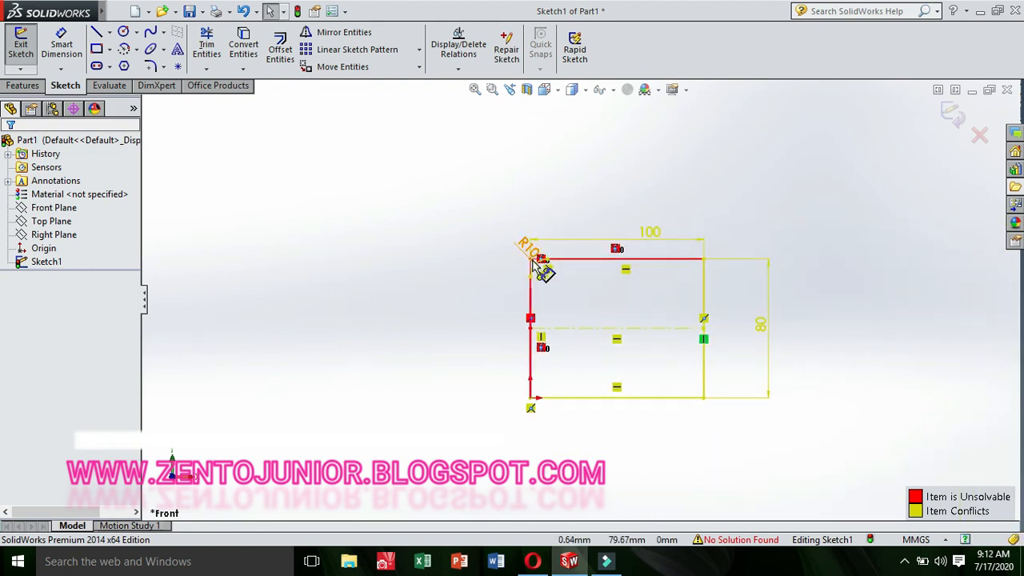
scroll(542, 269, "down", 5)
scroll(538, 269, "down", 1)
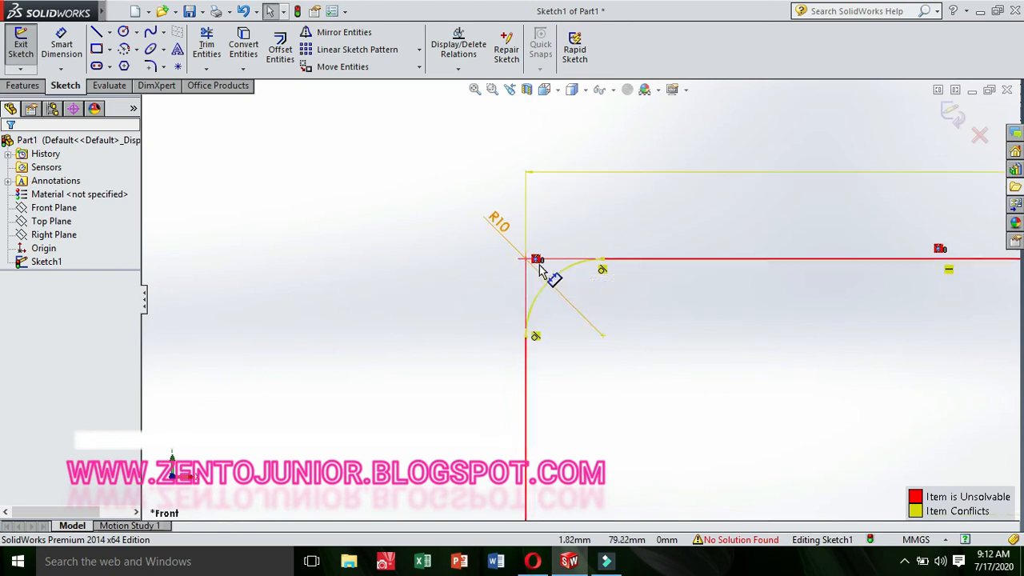
left_click(537, 261)
key("Delete")
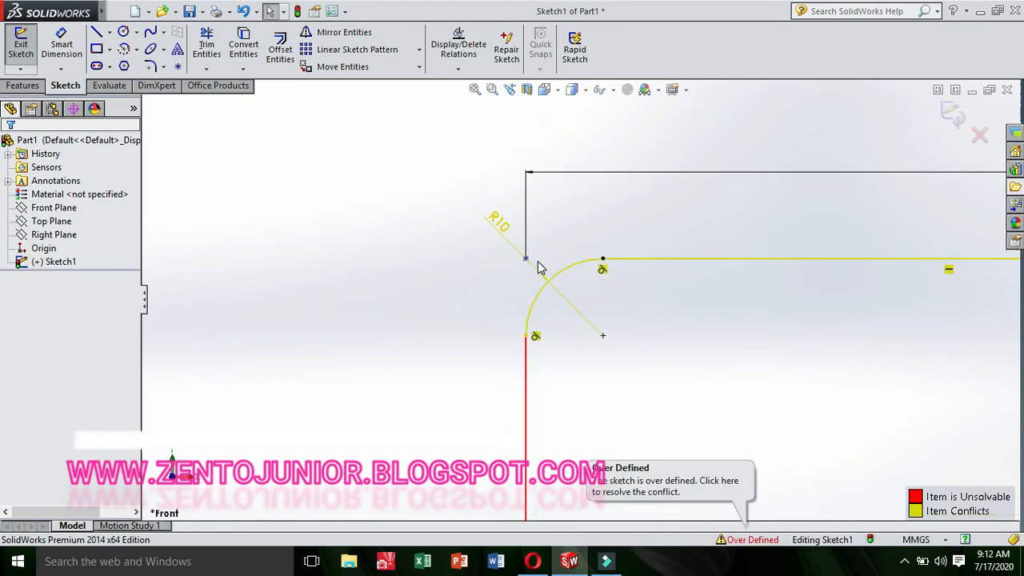
Delete the conflicting midpoint relation between the centerline and the rectangle's left side
scroll(538, 264, "up", 2)
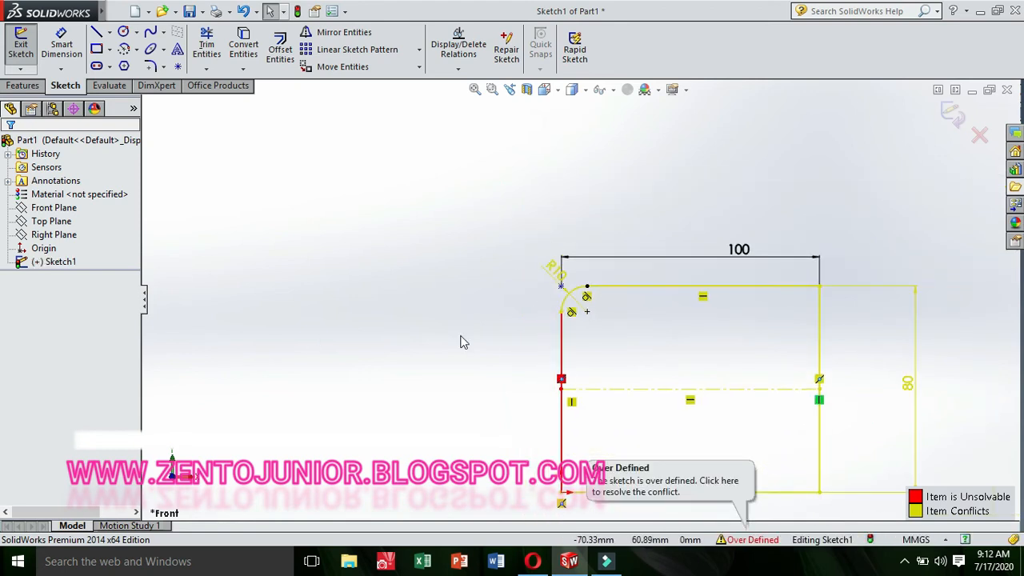
left_click(562, 381)
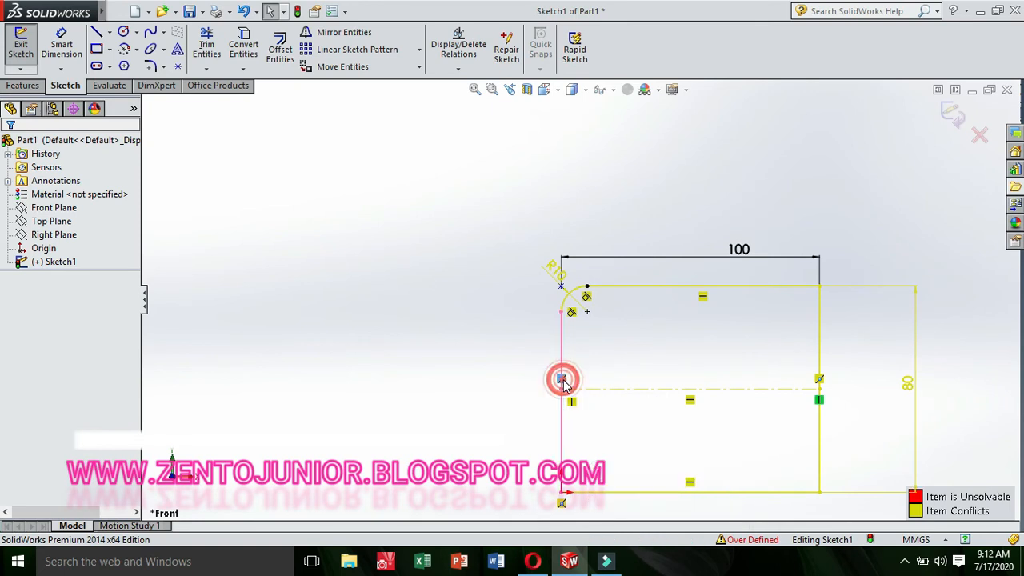
key("Delete")
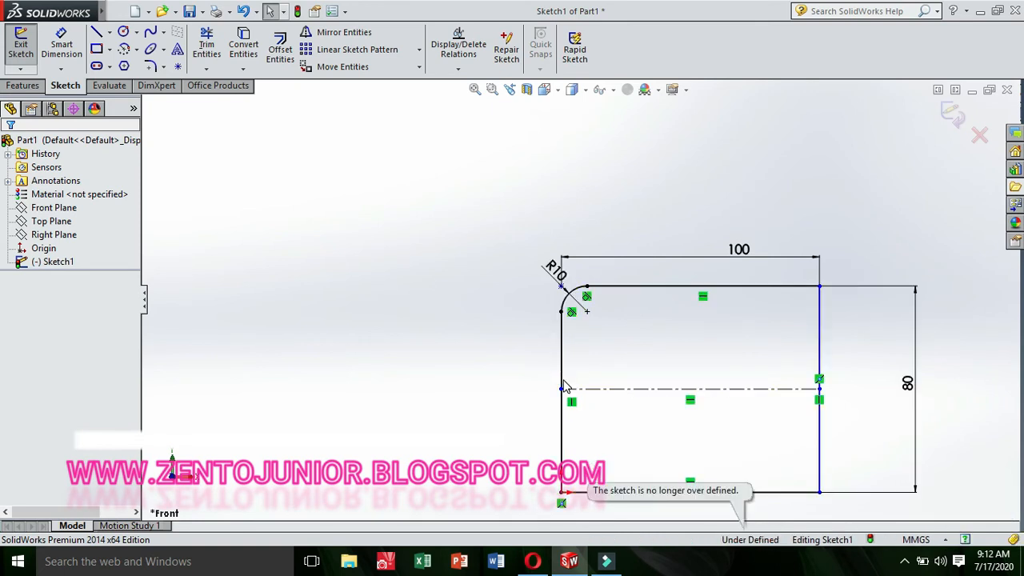
scroll(564, 288, "down", 2)
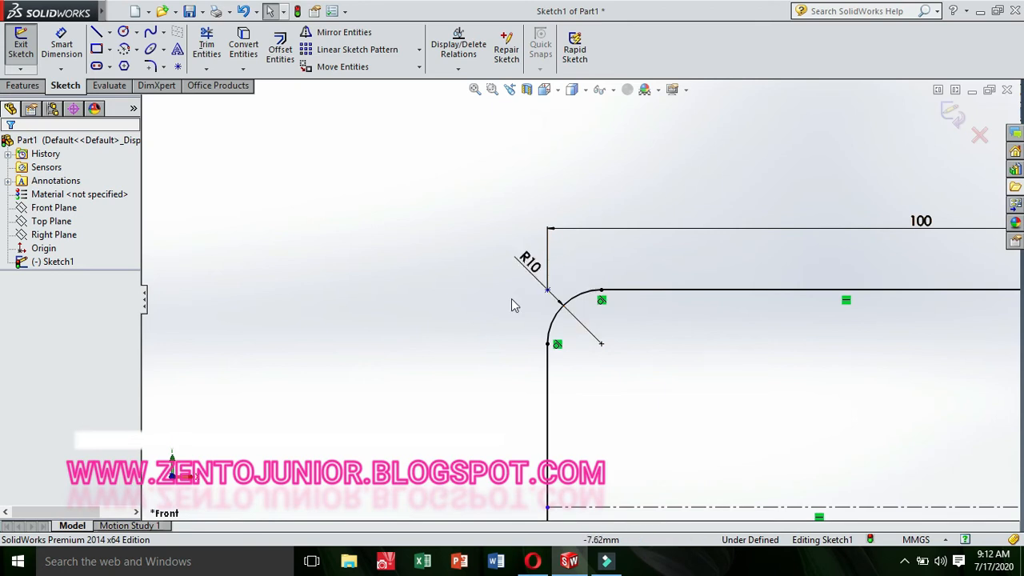
Set the radius of the upper-left corner fillet to 5 mm and clear the selection
double_click(528, 264)
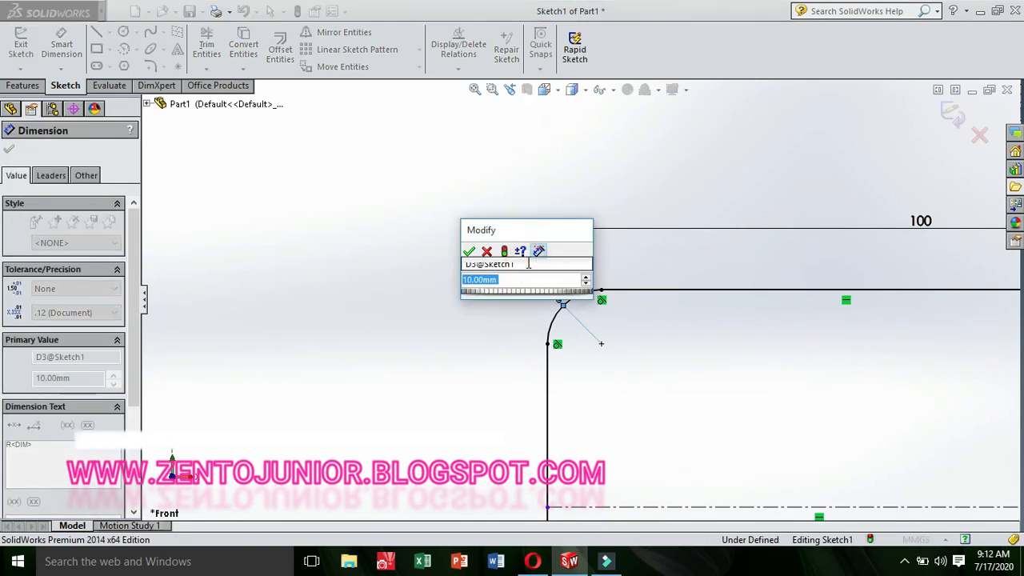
type("5")
key("Return")
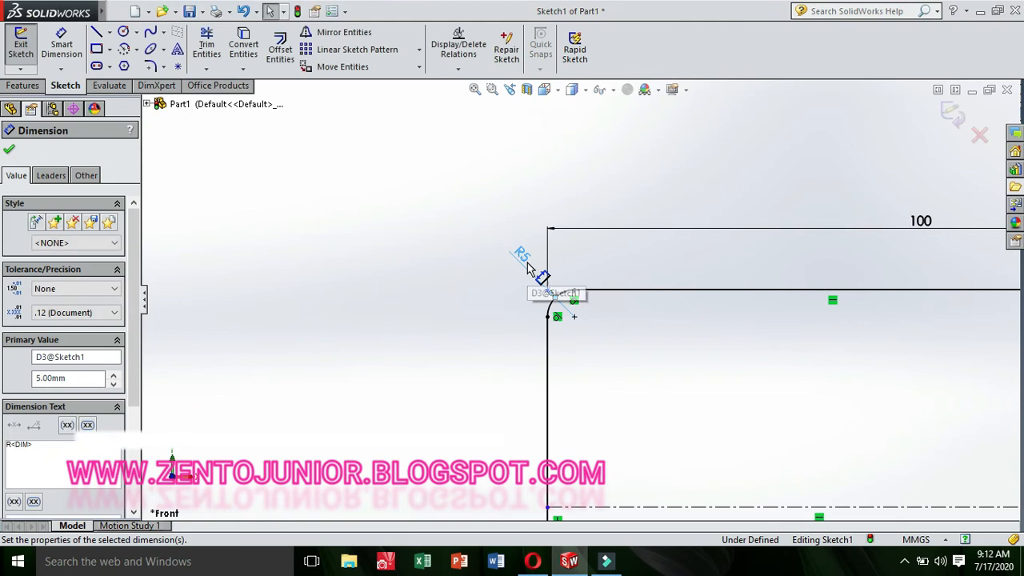
scroll(499, 225, "up", 4)
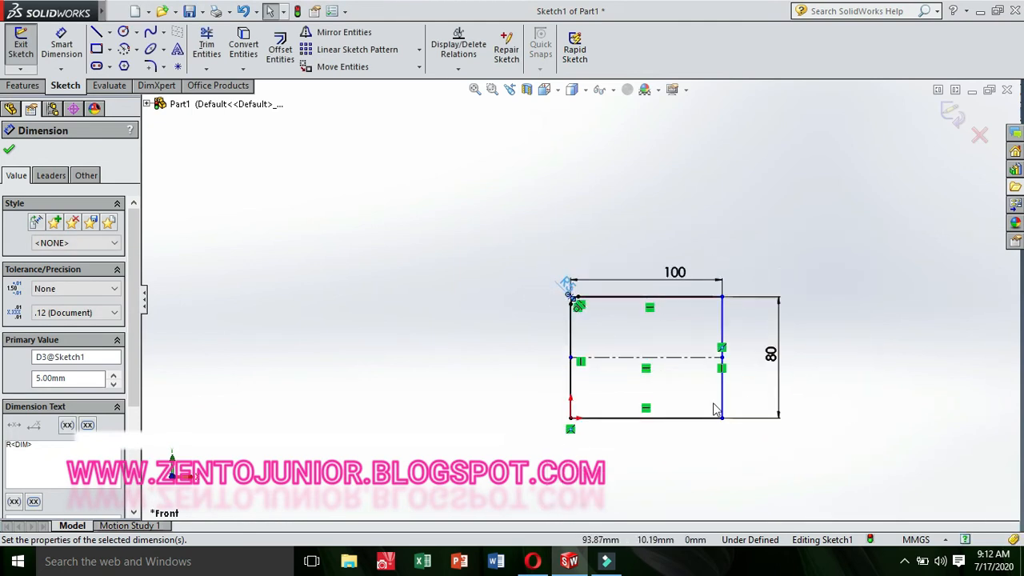
scroll(714, 411, "down", 2)
left_click(620, 376)
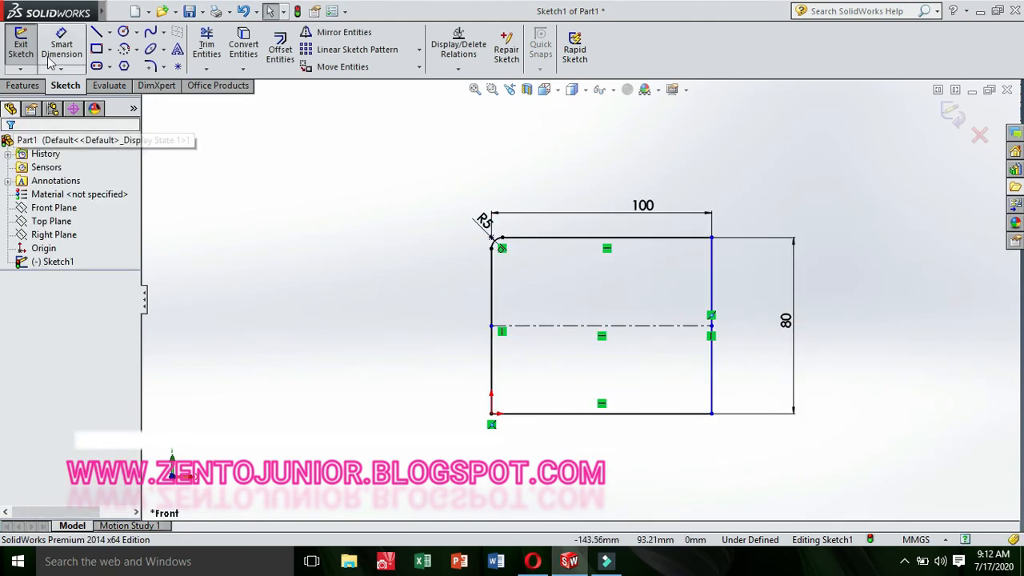
Add a 10 mm sketch fillet to the rectangle's lower-right corner, accepting that geometry may move, and close the fillet command
left_click(152, 66)
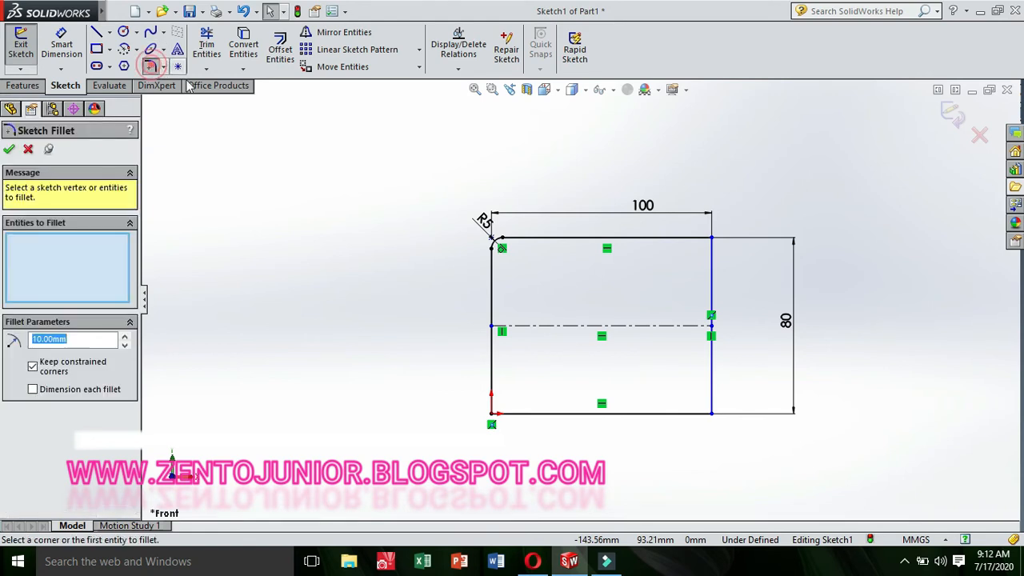
left_click(702, 414)
left_click(712, 383)
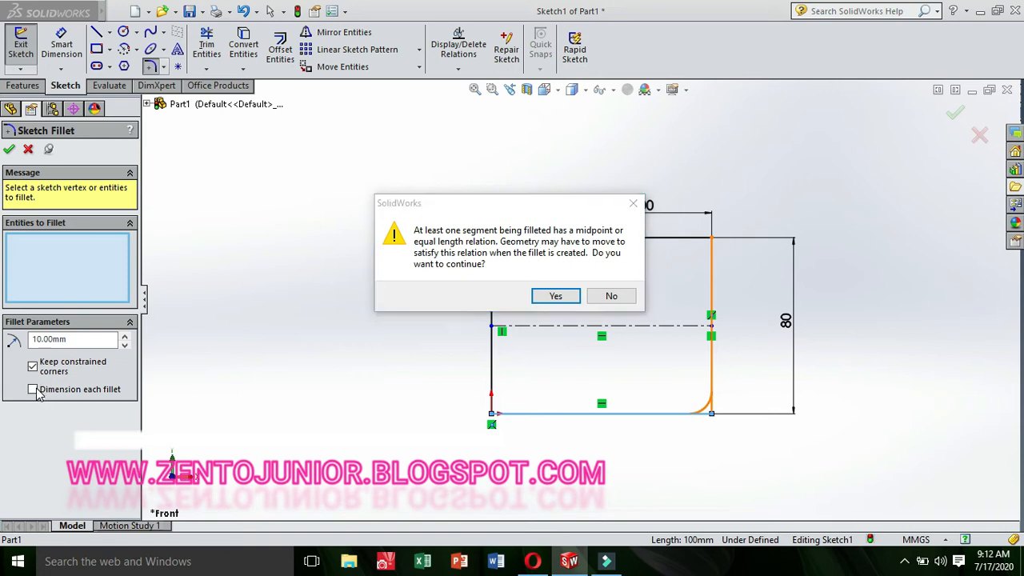
left_click(556, 296)
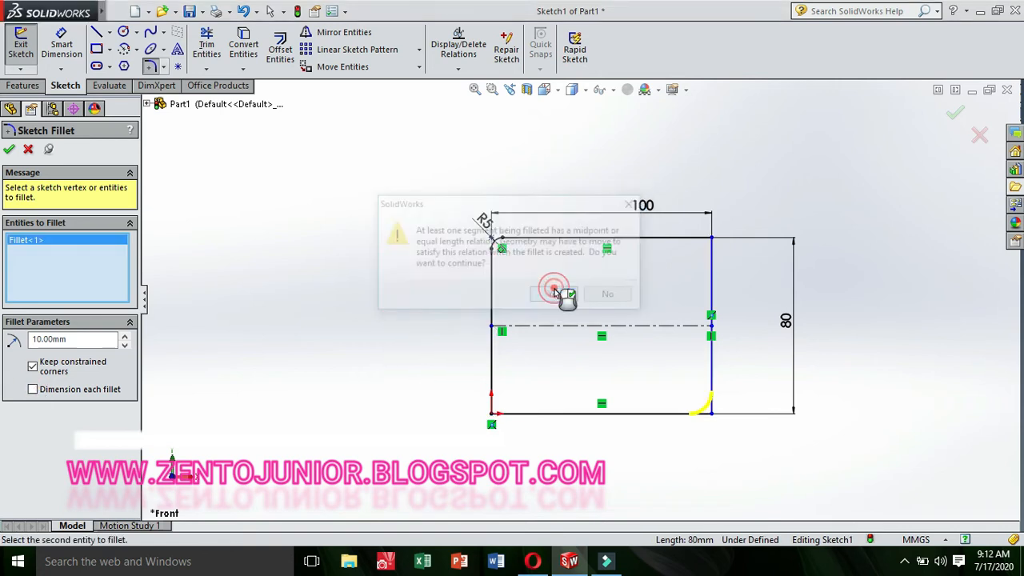
left_click(744, 392)
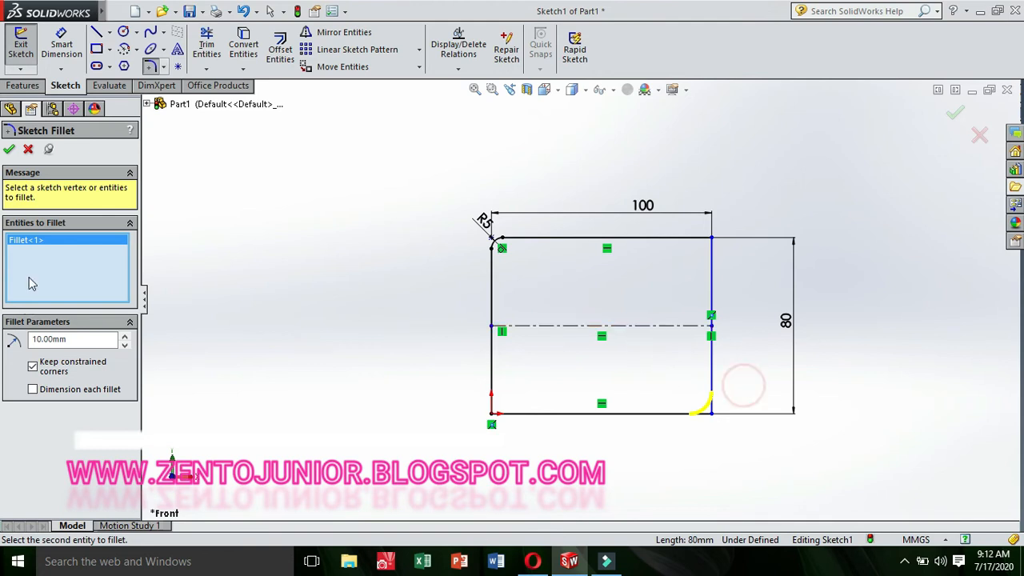
left_click(8, 149)
left_click(28, 150)
left_click(773, 448)
scroll(701, 416, "down", 4)
scroll(696, 412, "down", 1)
scroll(681, 393, "up", 4)
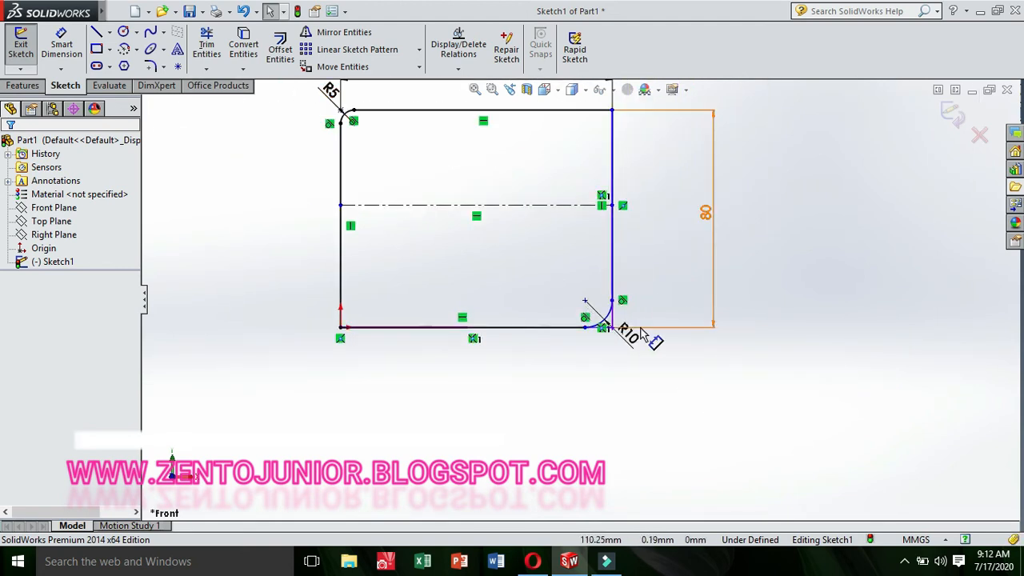
Add a 10 mm equal-distance sketch chamfer to the rectangle's lower-left corner
left_click(164, 69)
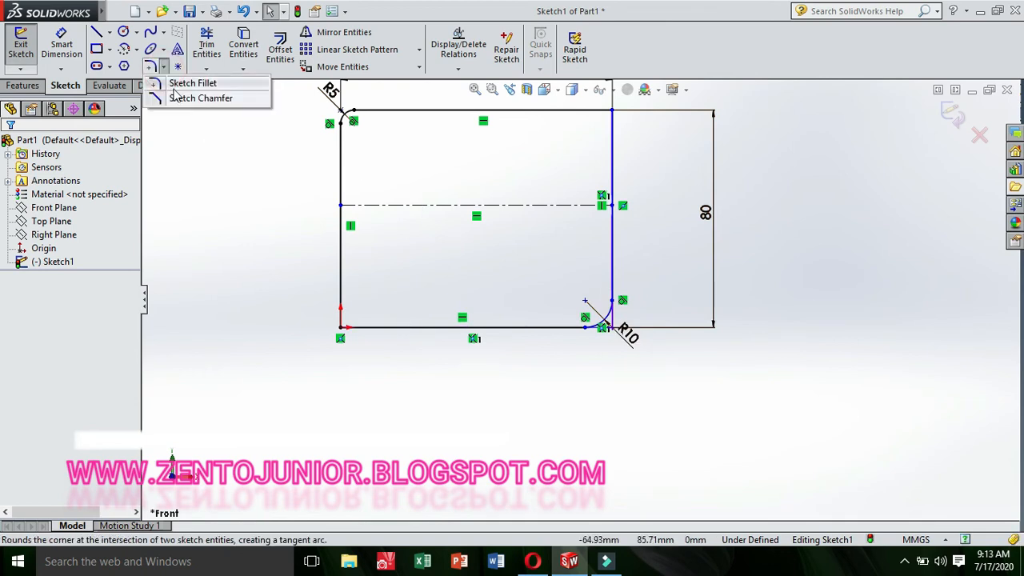
left_click(182, 99)
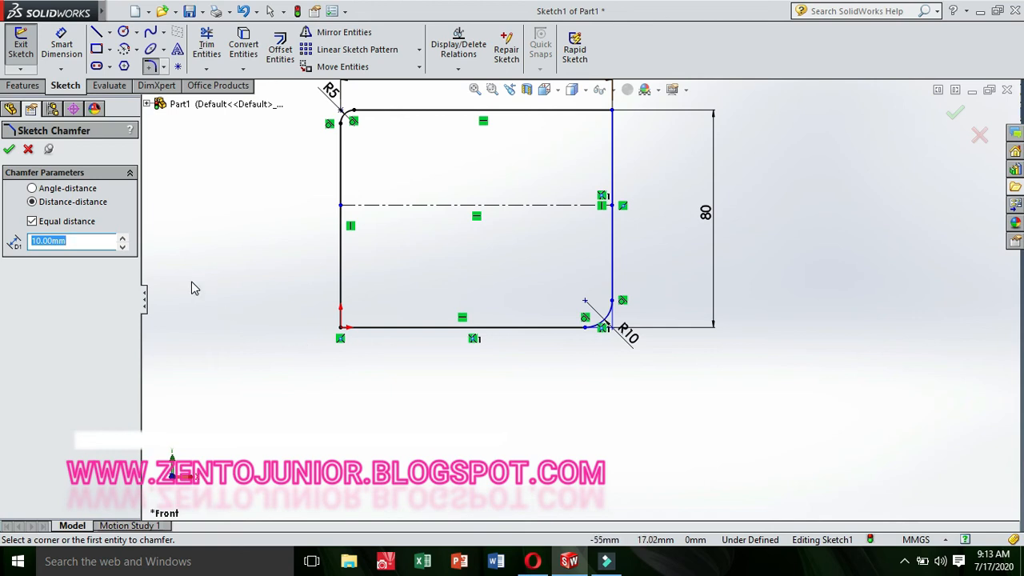
left_click(361, 326)
left_click(342, 293)
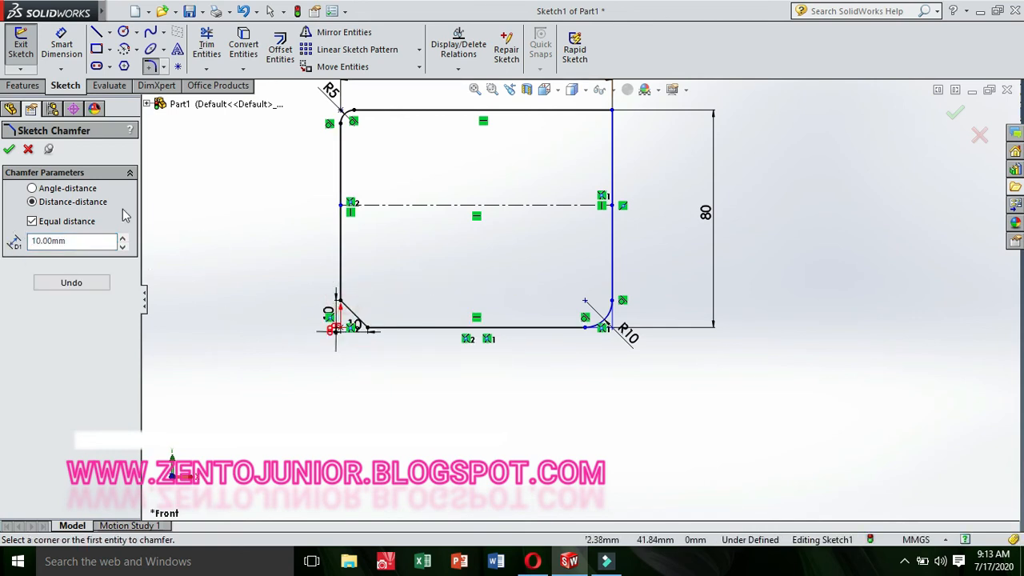
left_click(9, 148)
Compare the chamfered lower-left corner with the filleted lower-right corner and review the available sketch corner tools
scroll(334, 320, "up", 4)
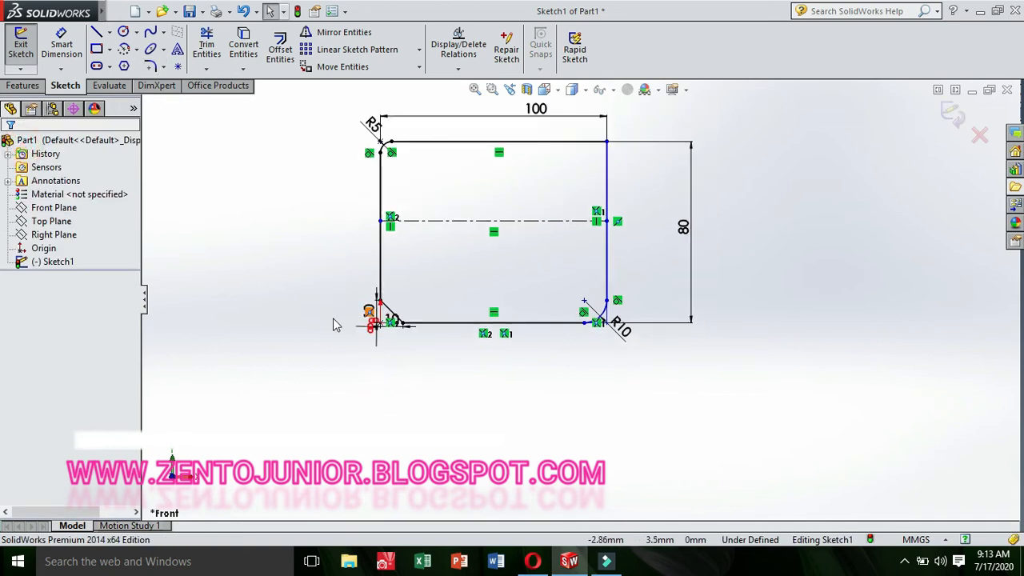
scroll(490, 301, "down", 5)
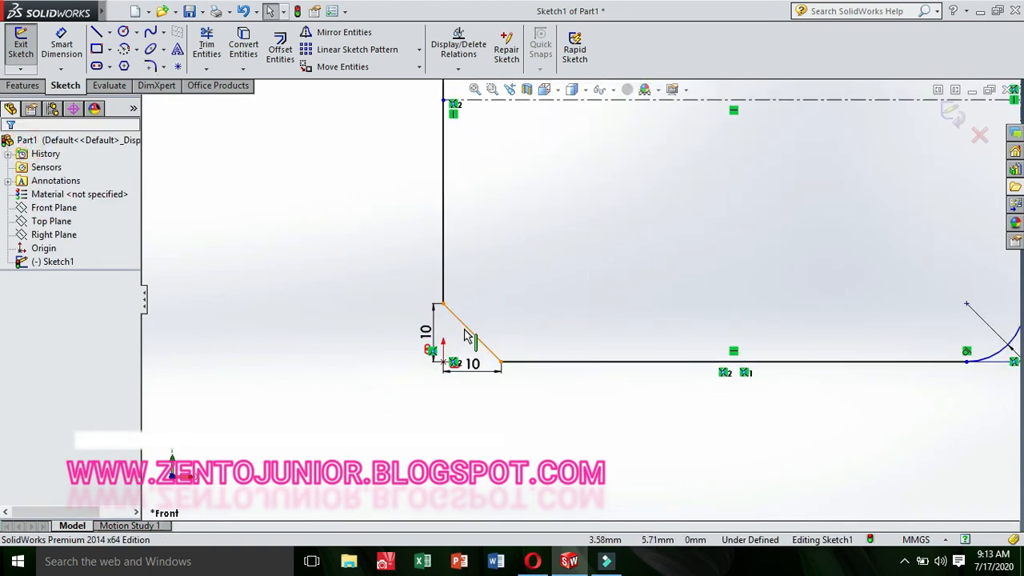
scroll(468, 336, "up", 5)
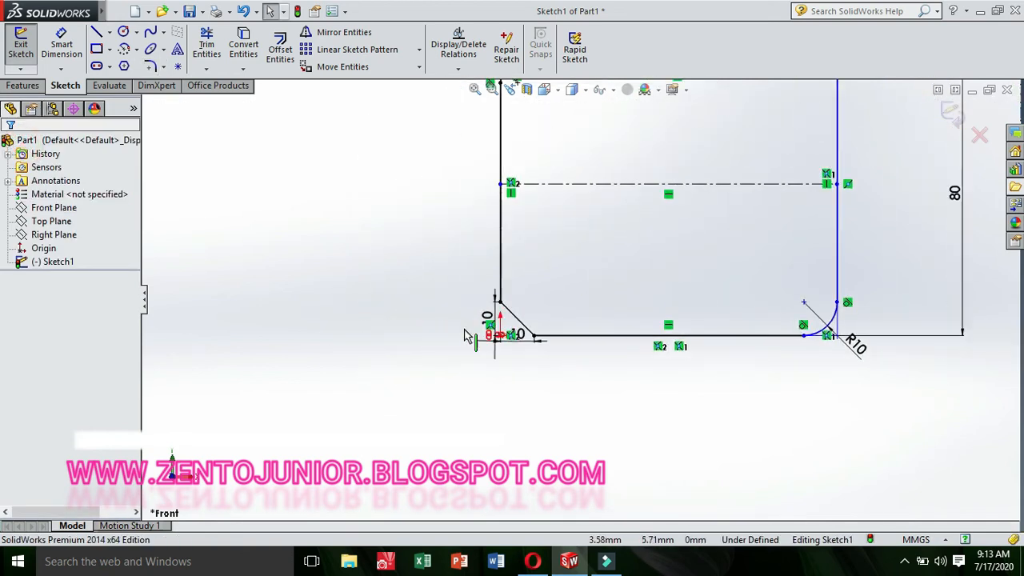
scroll(734, 323, "down", 5)
scroll(733, 323, "down", 1)
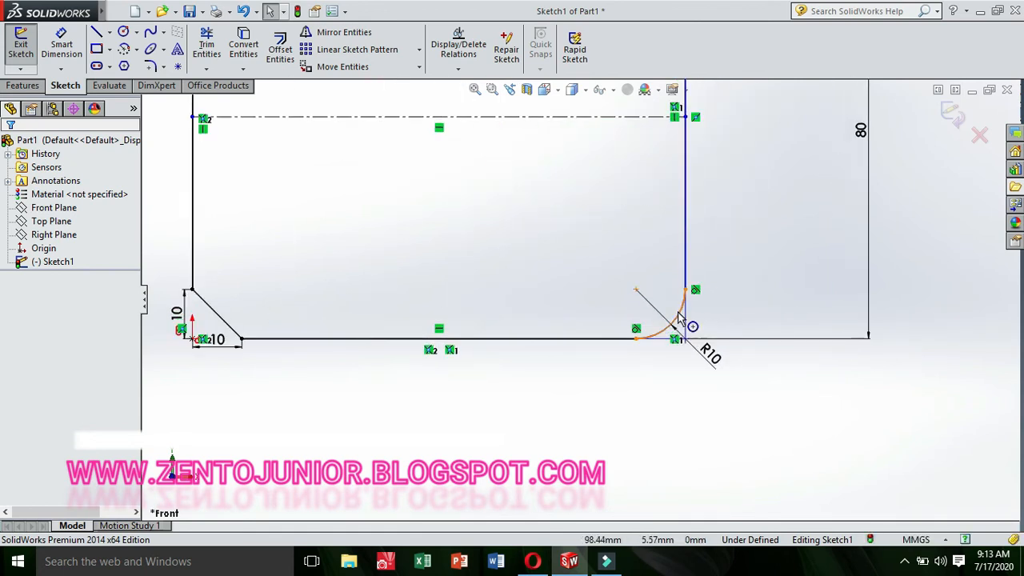
left_click(164, 66)
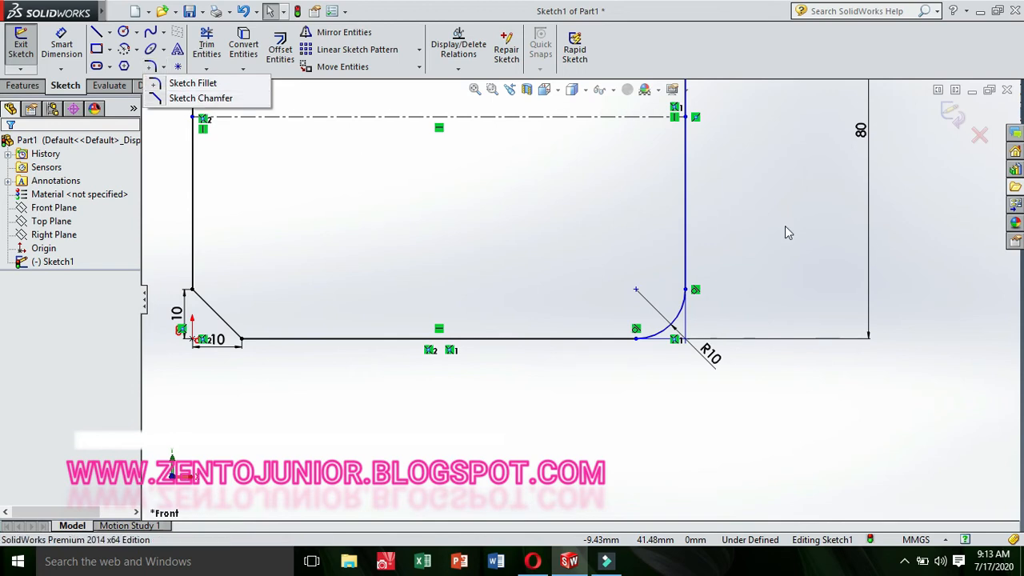
left_click(804, 271)
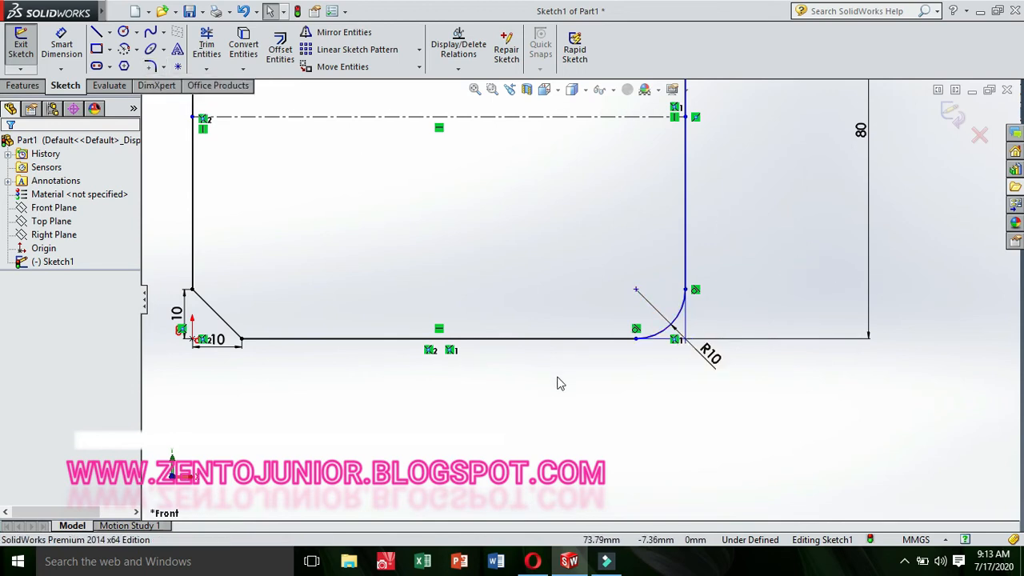
scroll(526, 270, "up", 4)
scroll(495, 187, "down", 1)
scroll(494, 187, "down", 1)
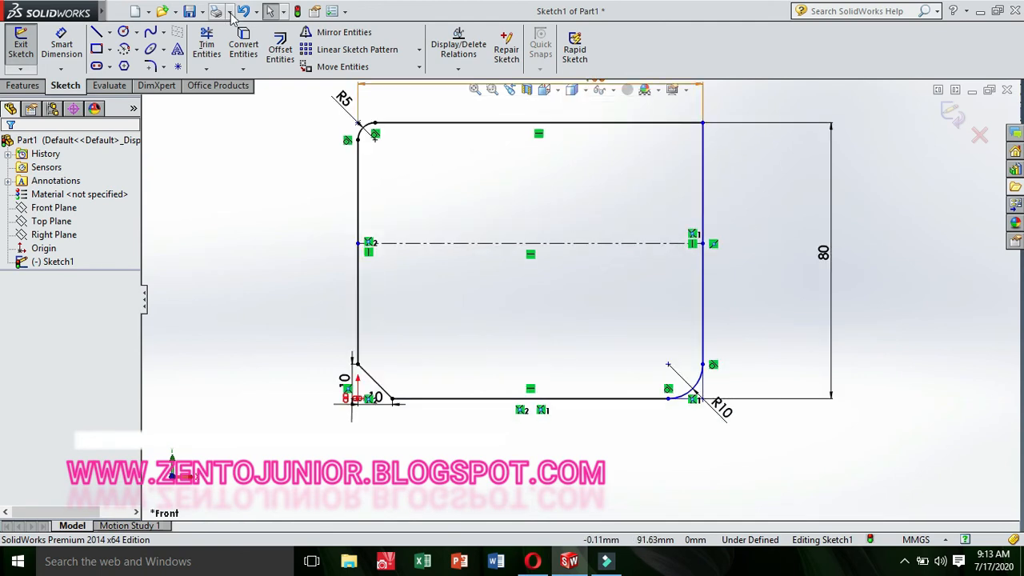
Sketch a circle about 44 mm in diameter centered on the midpoint of the horizontal centerline
left_click(137, 33)
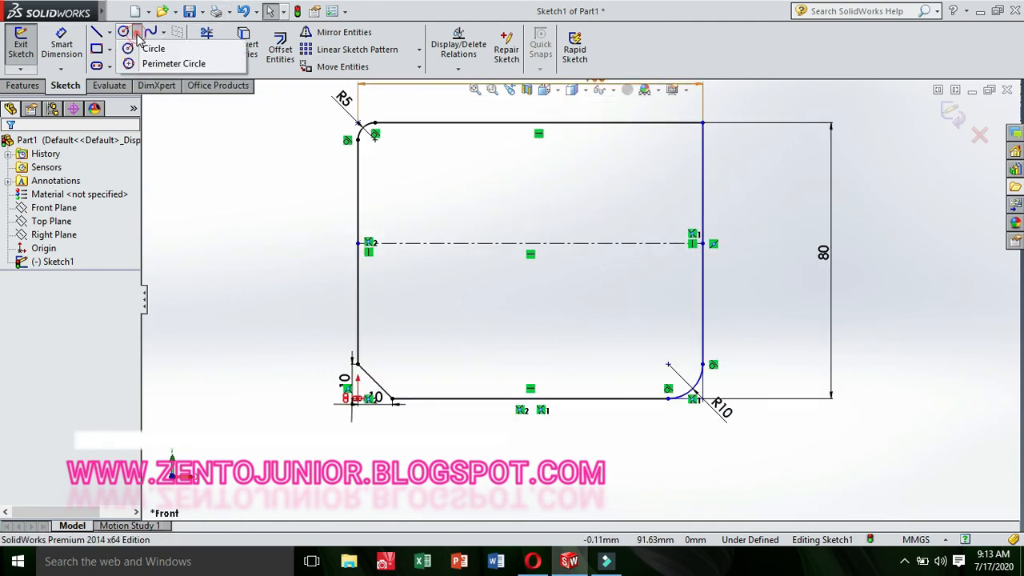
left_click(144, 50)
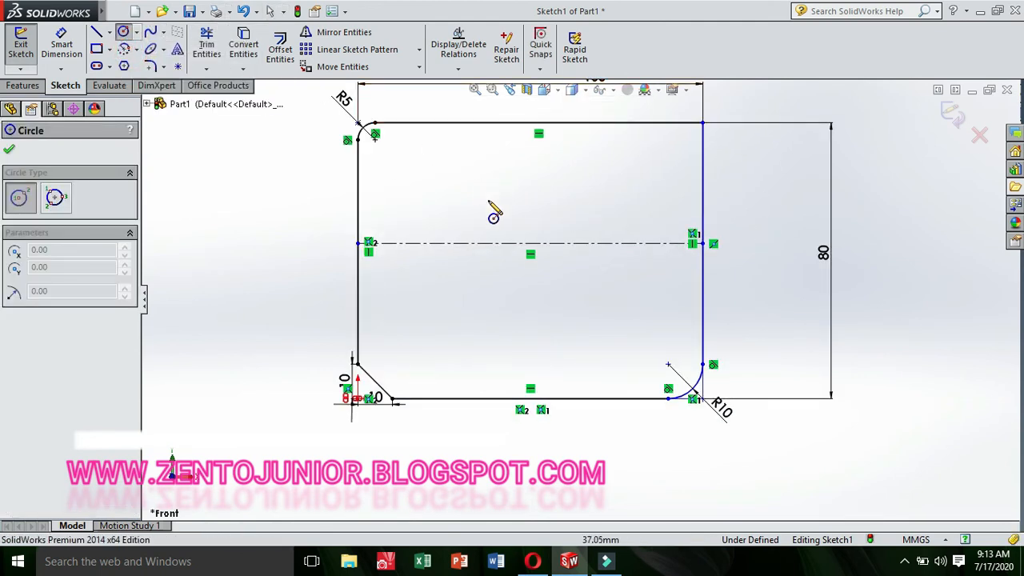
left_click(530, 242)
left_click(581, 296)
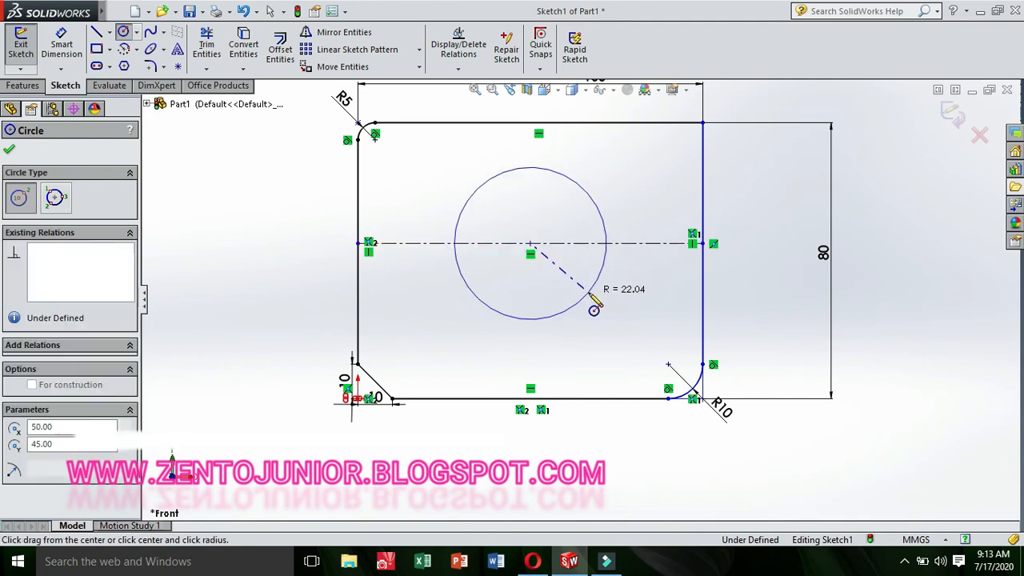
Dimension the circle's diameter as 50 mm
left_click(60, 46)
left_click(600, 204)
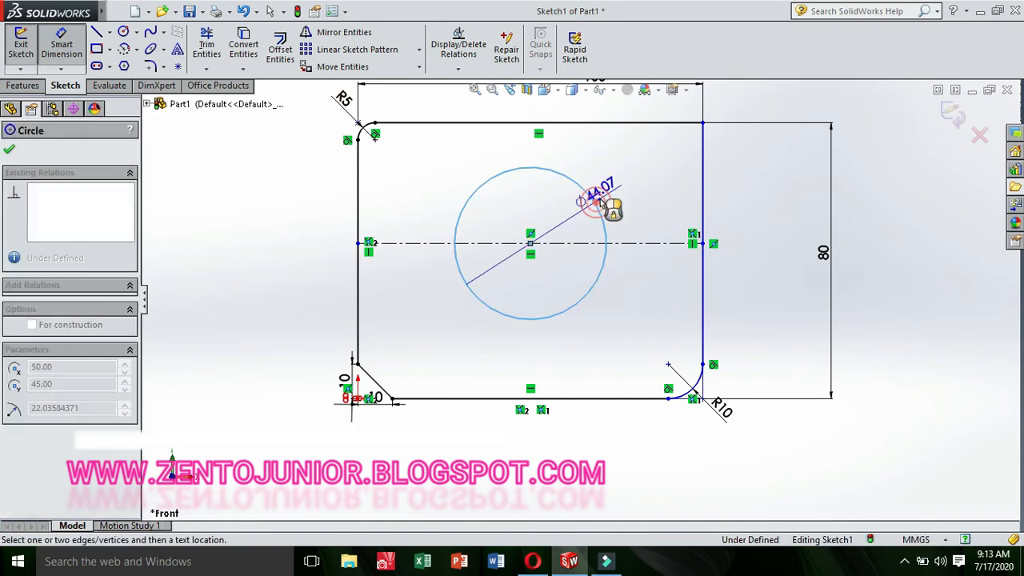
left_click(602, 200)
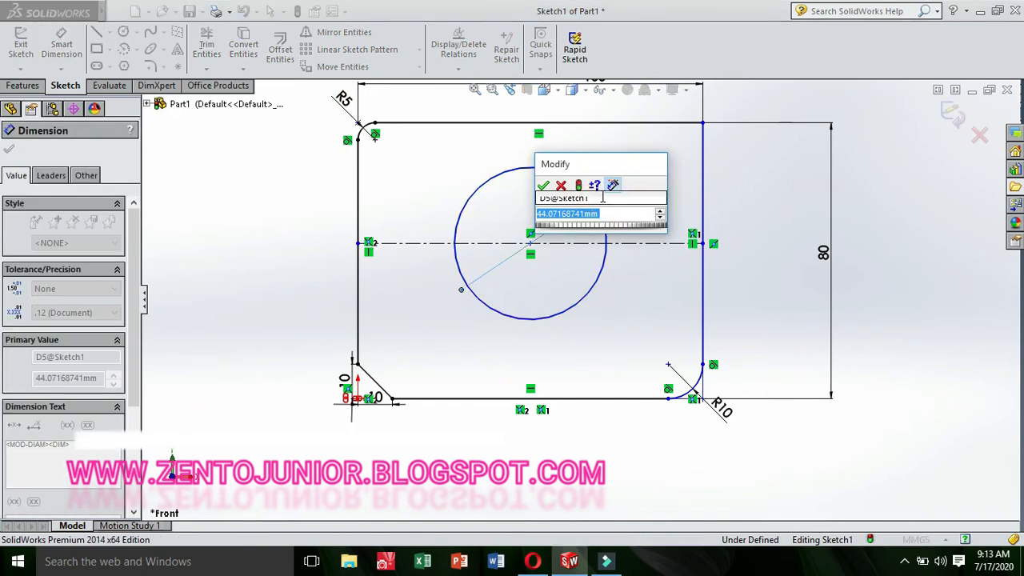
type("50")
key("Return")
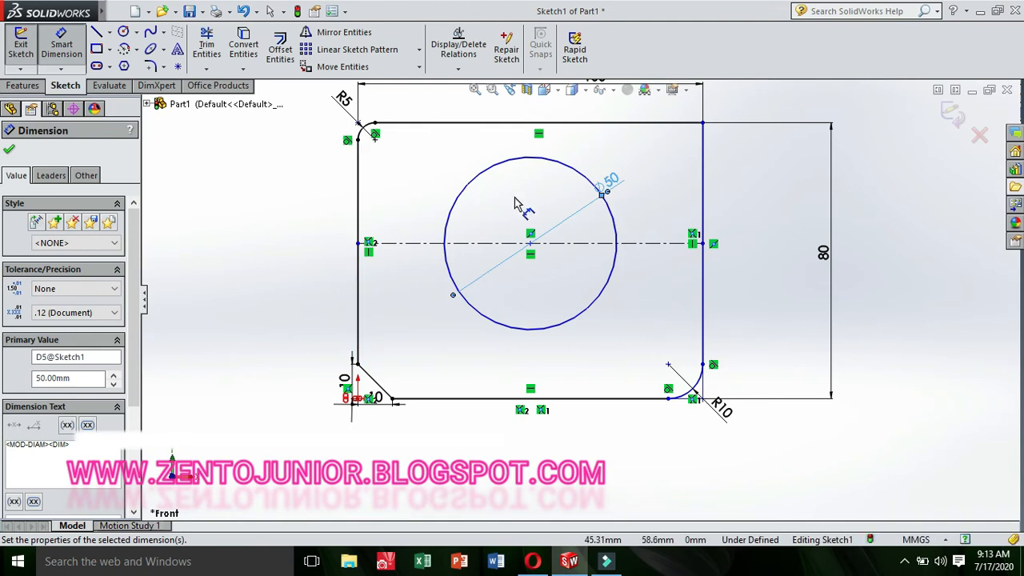
Sketch a center rectangle about 23 mm high inside the circle, centered on the circle's center point
left_click(110, 50)
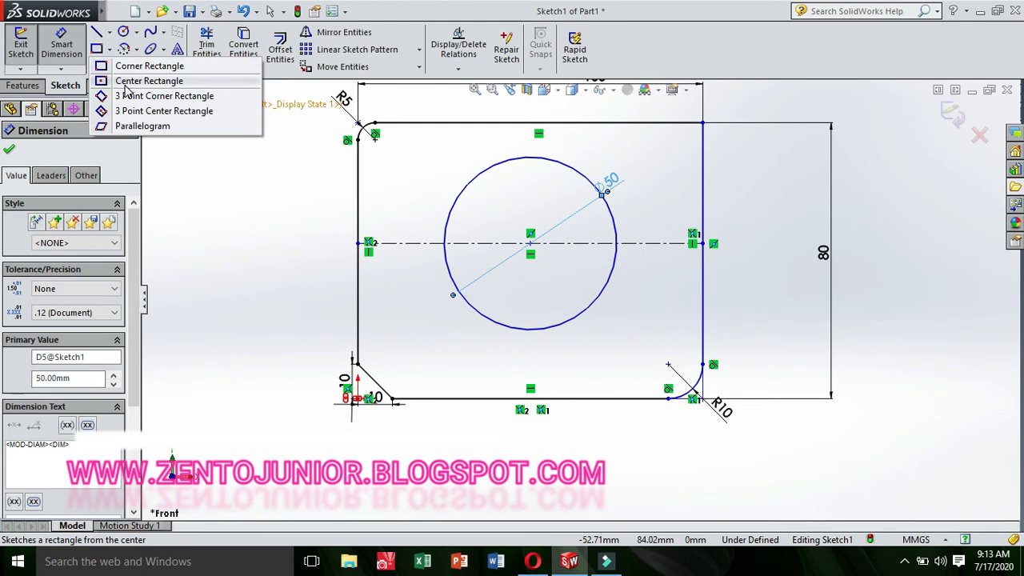
left_click(124, 84)
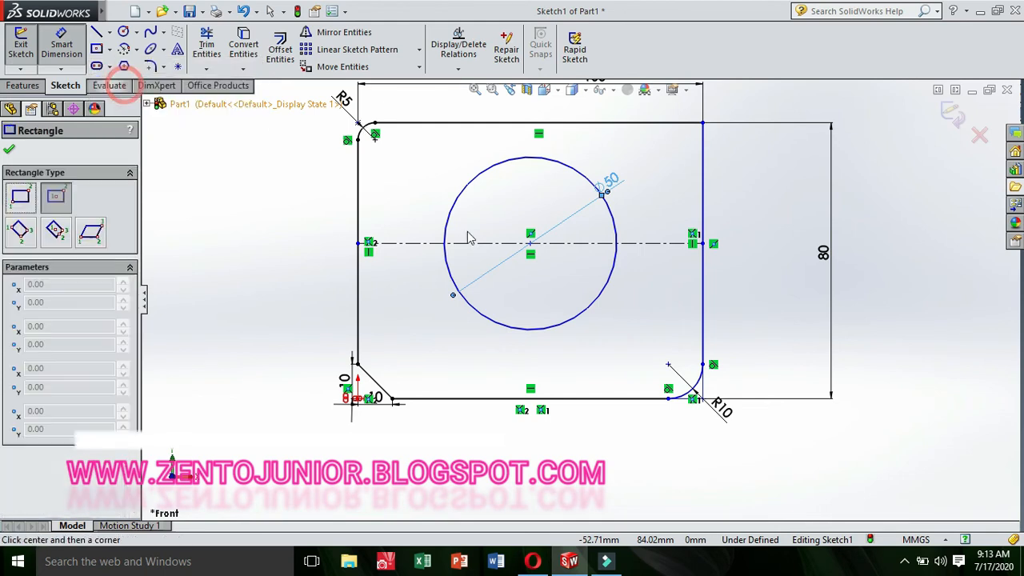
left_click(531, 243)
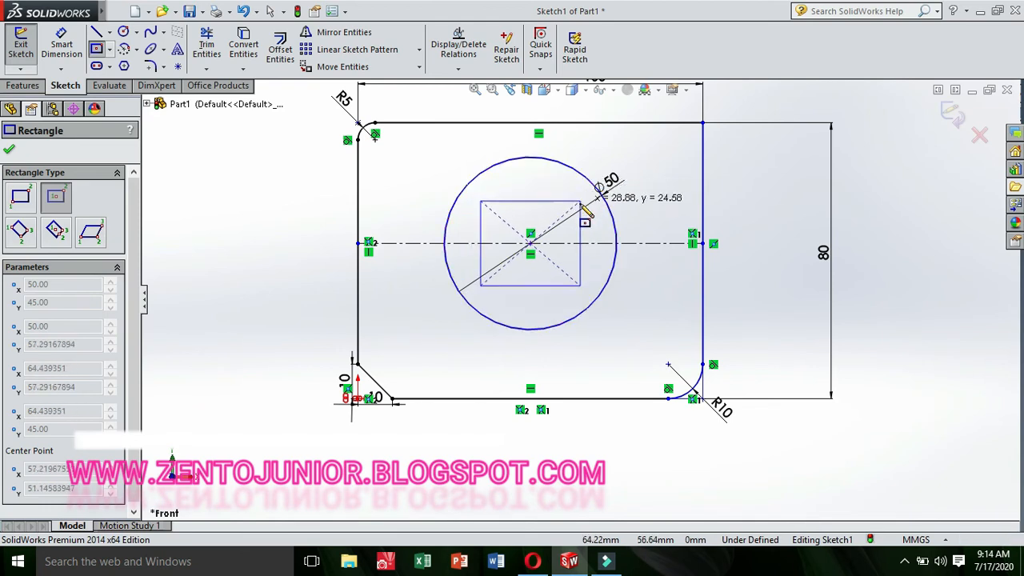
left_click(588, 203)
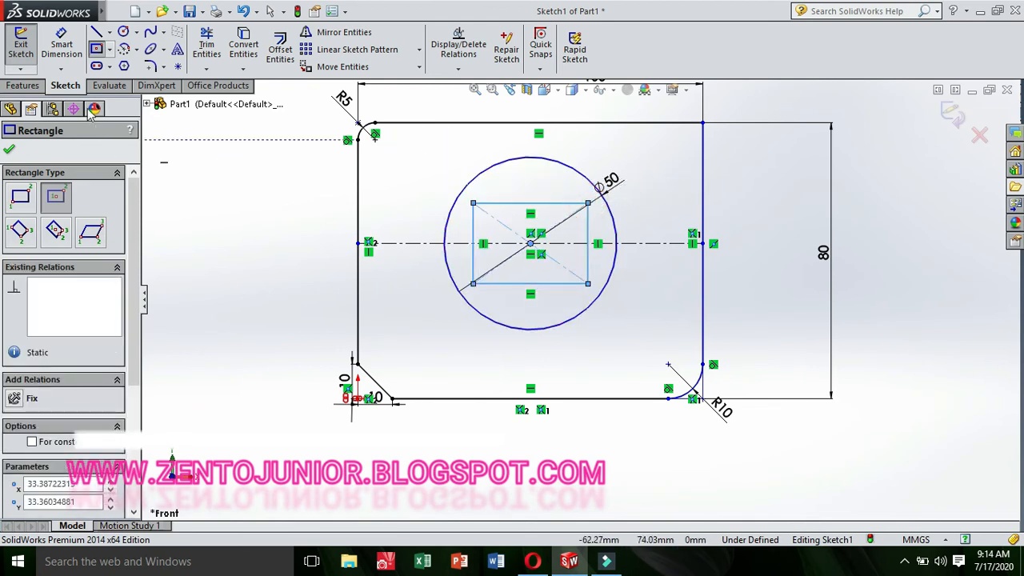
left_click(10, 151)
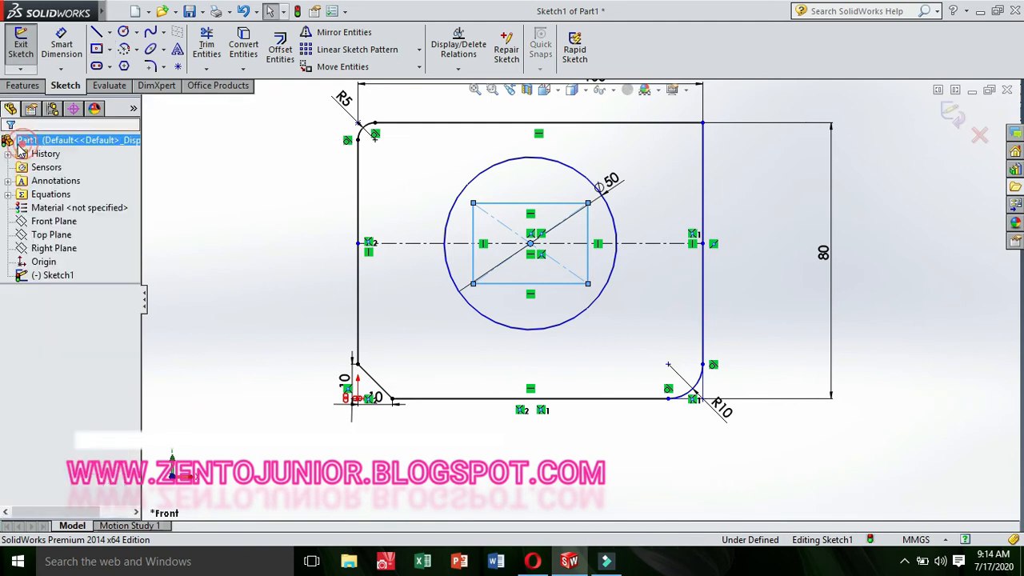
Dimension the inner rectangle's vertical side as 20 mm and close the dimension command
left_click(61, 46)
left_click(588, 232)
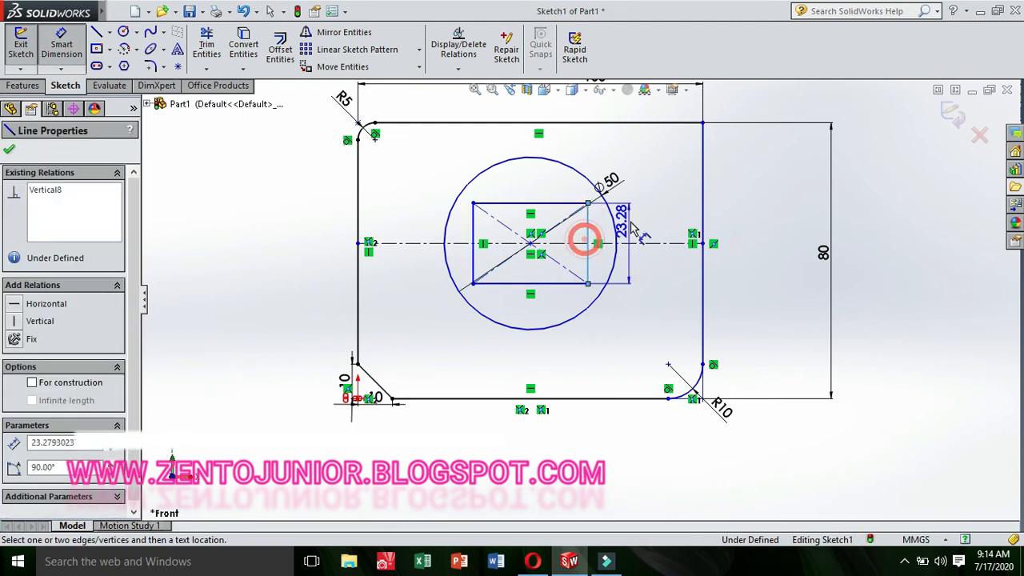
left_click(640, 233)
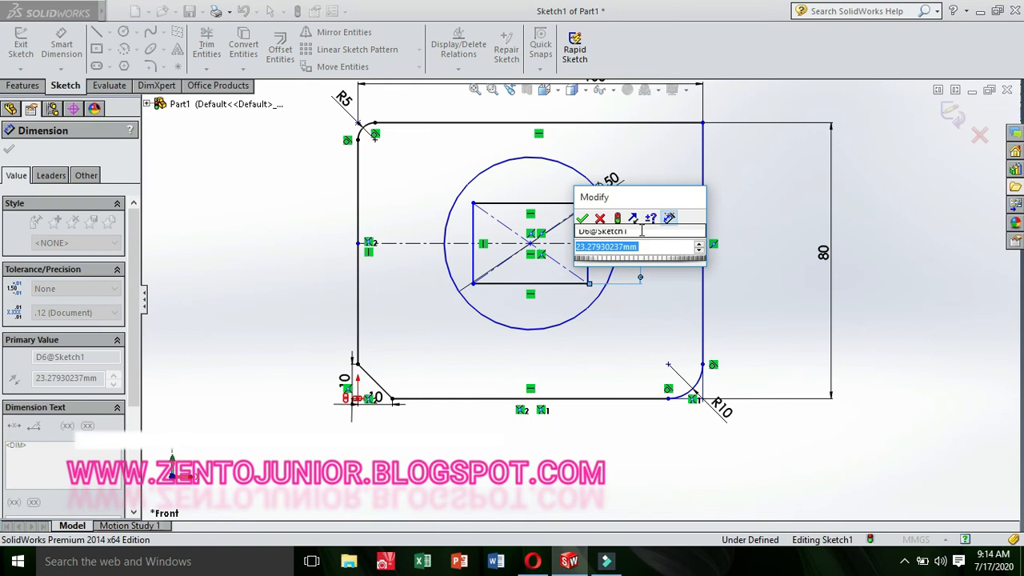
type("20")
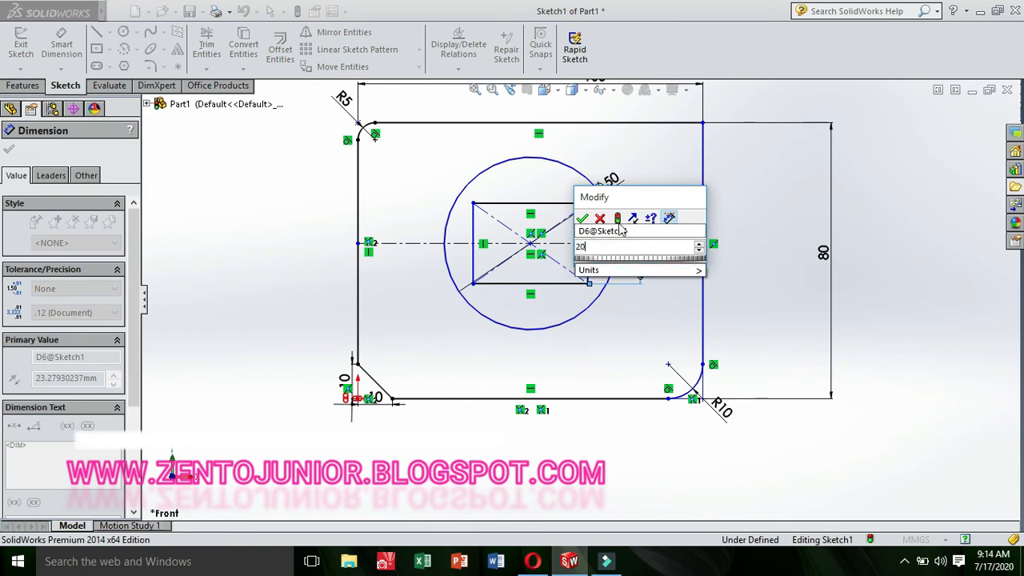
left_click(582, 219)
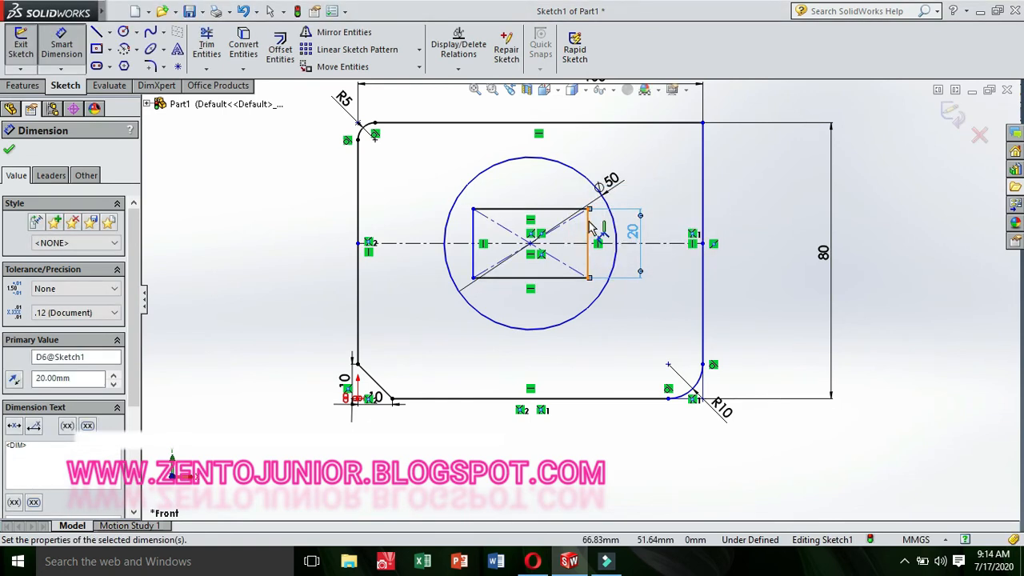
left_click(10, 150)
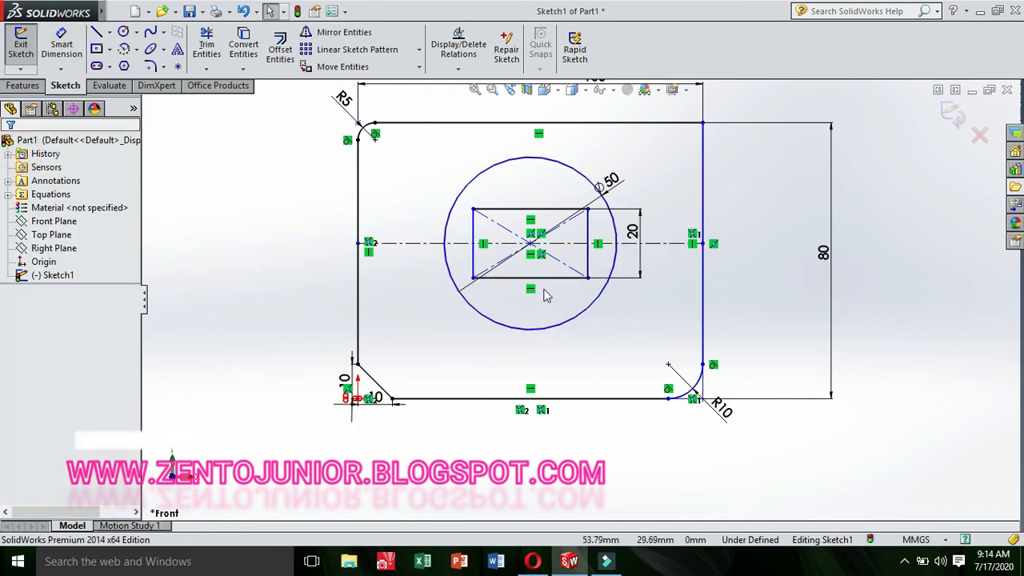
Add an Equal relation between the inner rectangle's right vertical side and its bottom side, making it a square
left_click(458, 69)
left_click(478, 98)
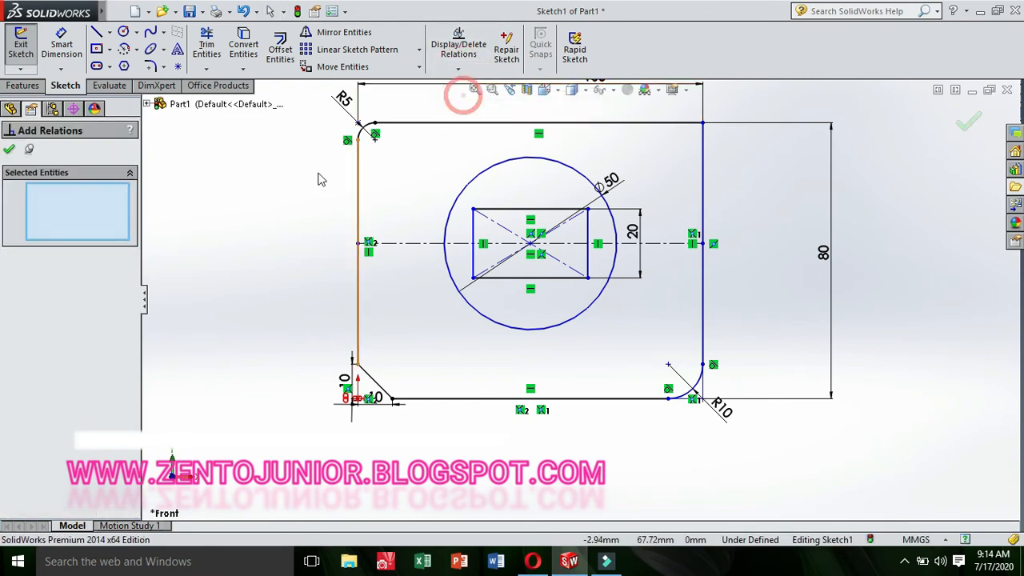
left_click(589, 250)
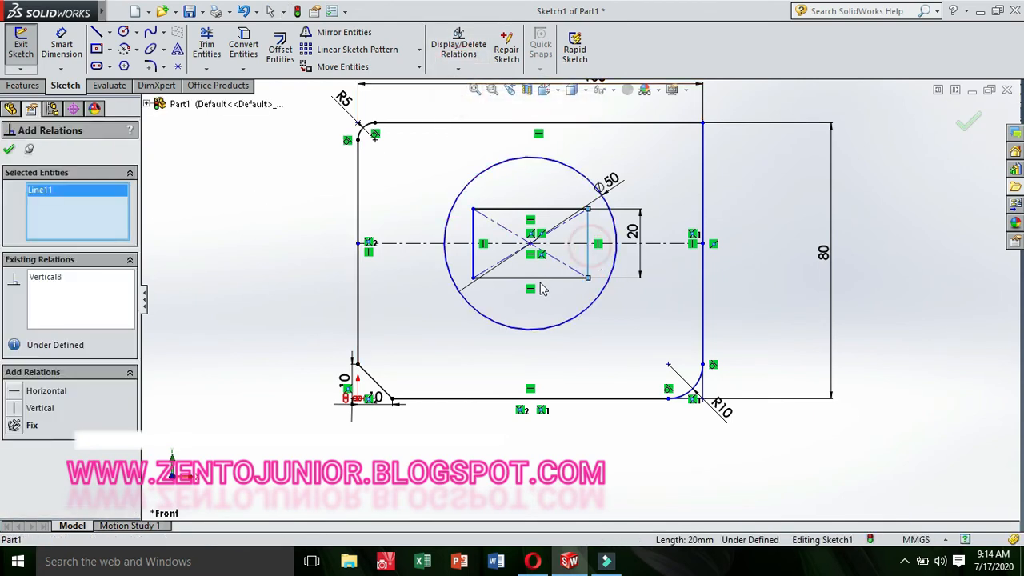
left_click(541, 278)
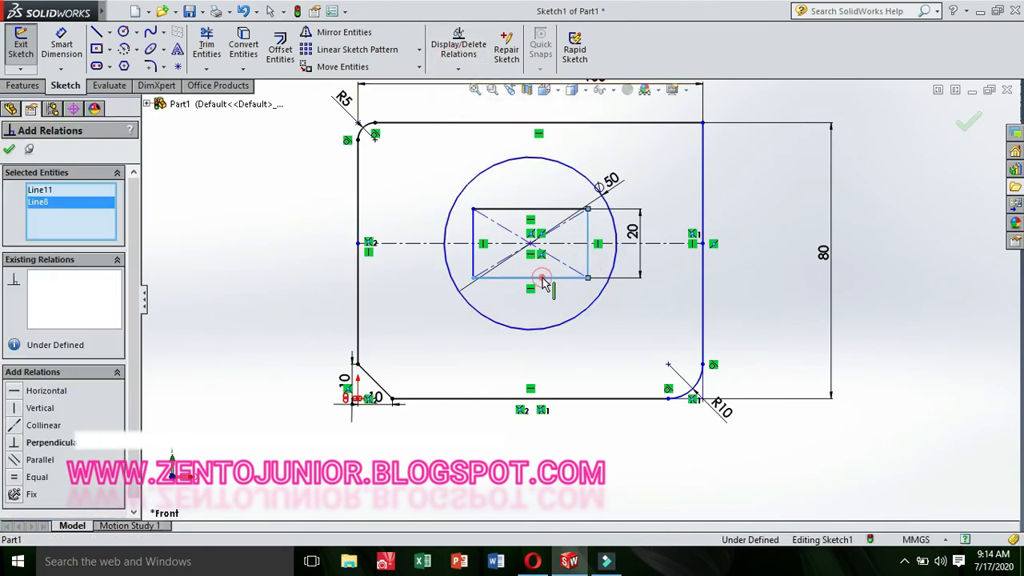
left_click(24, 477)
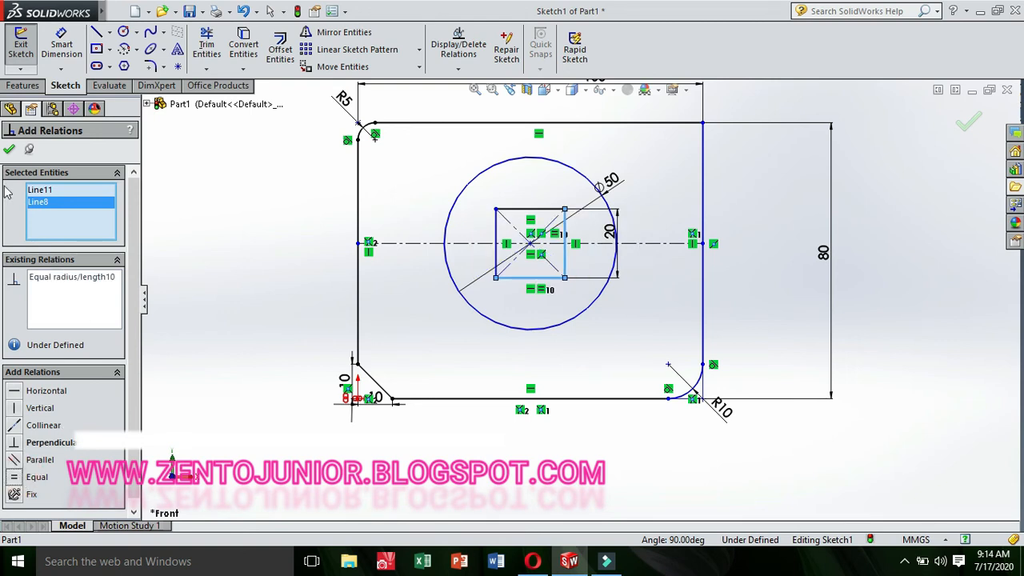
left_click(9, 151)
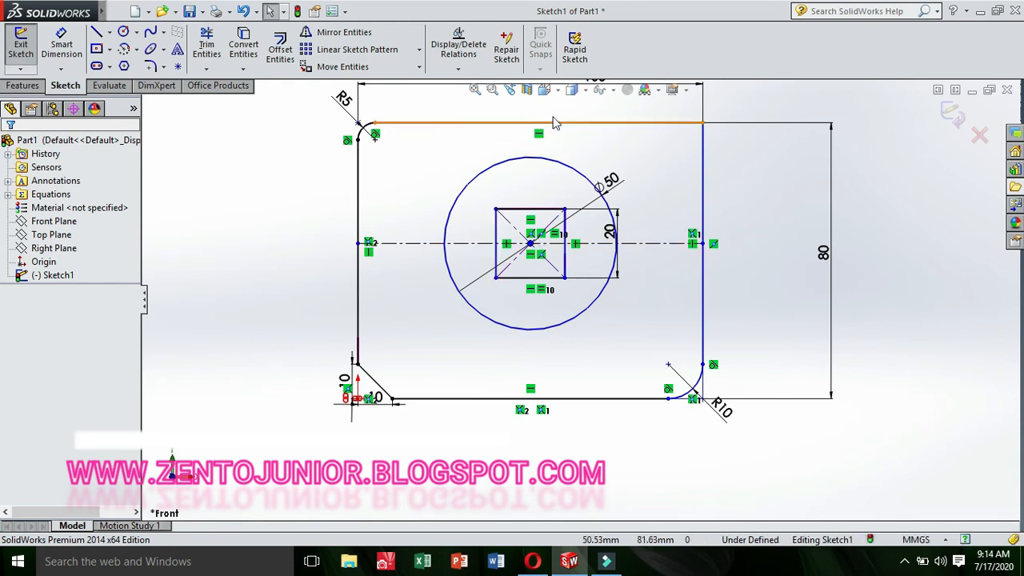
Sketch a 6-sided inscribed-circle polygon about 12.4 mm across flats inside the outline, above the chamfered corner
left_click(126, 66)
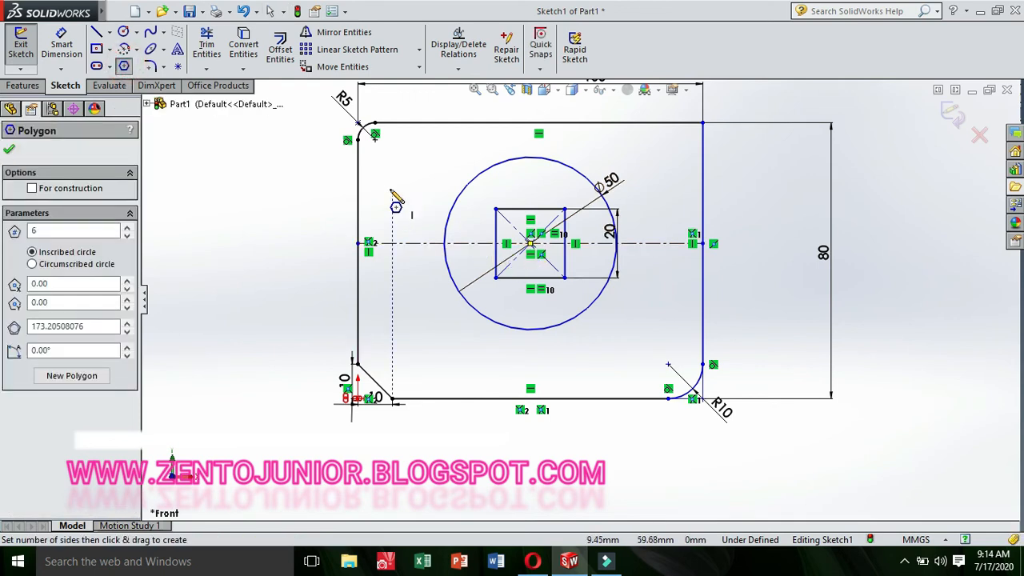
left_click(412, 338)
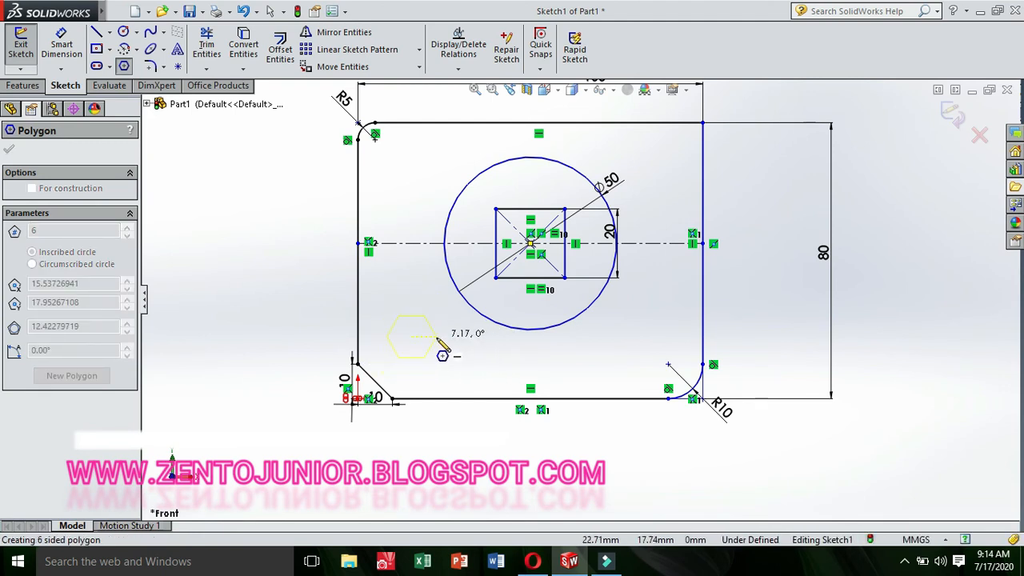
left_click(432, 347)
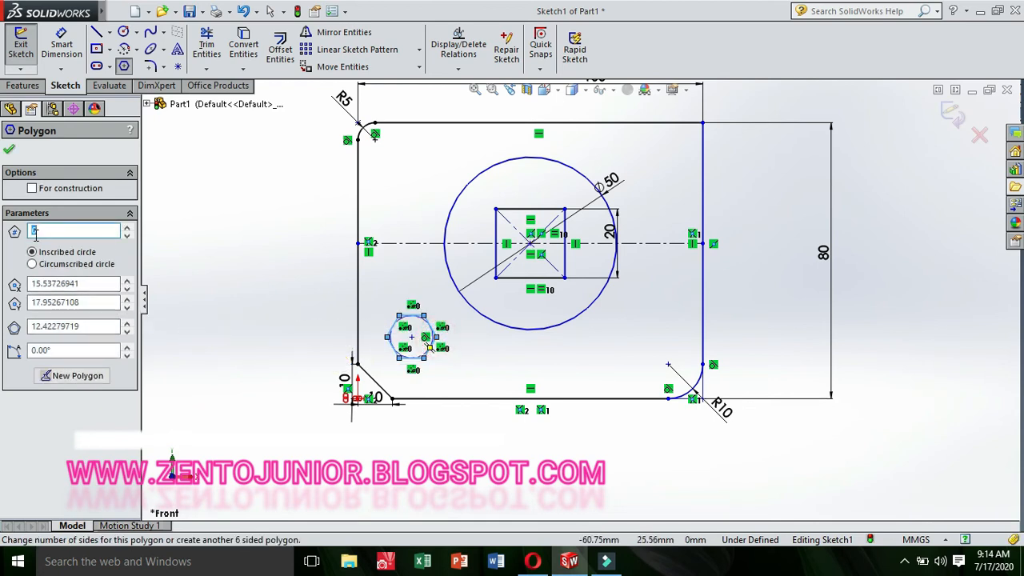
scroll(35, 234, "down", 1)
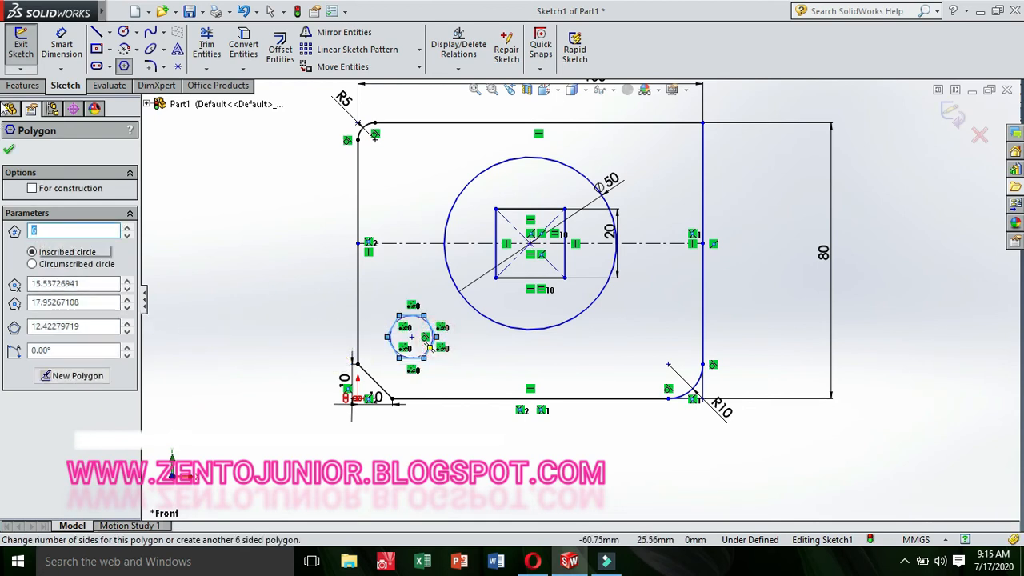
left_click(8, 153)
Dimension the distance between the hexagon's top and bottom sides as 12 mm and close the dimension command
left_click(61, 45)
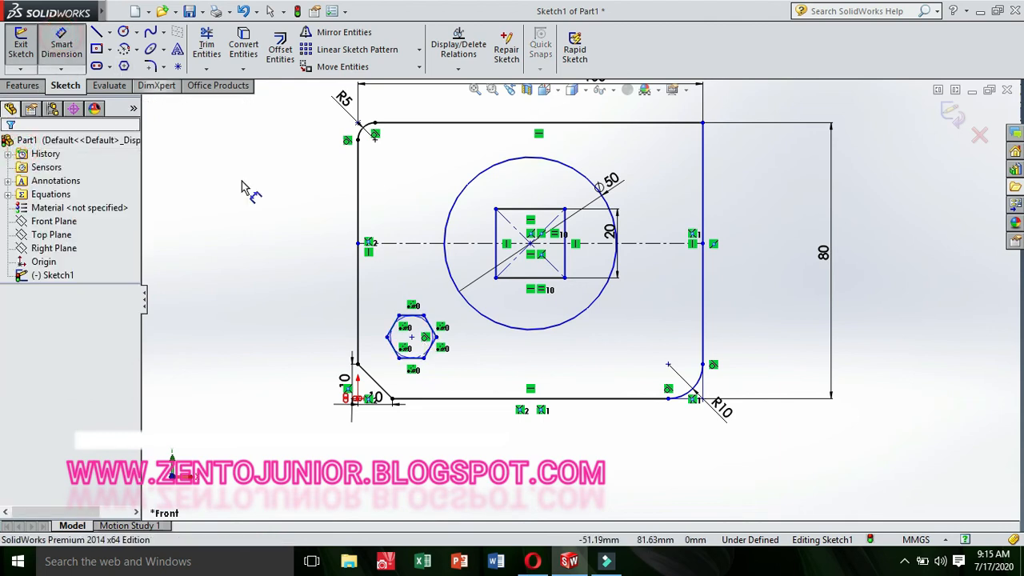
left_click(410, 317)
left_click(409, 357)
left_click(376, 330)
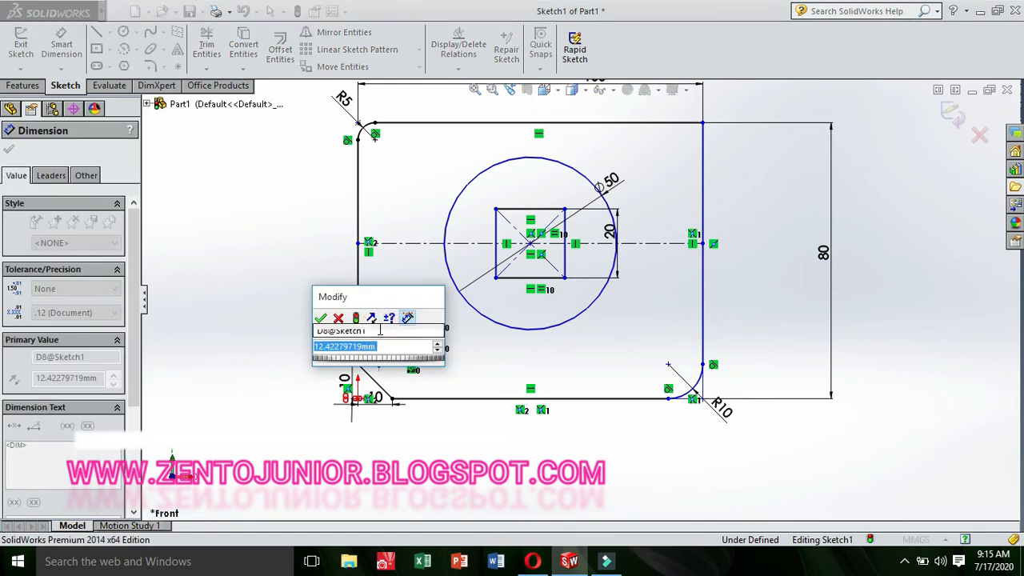
type("12")
key("Return")
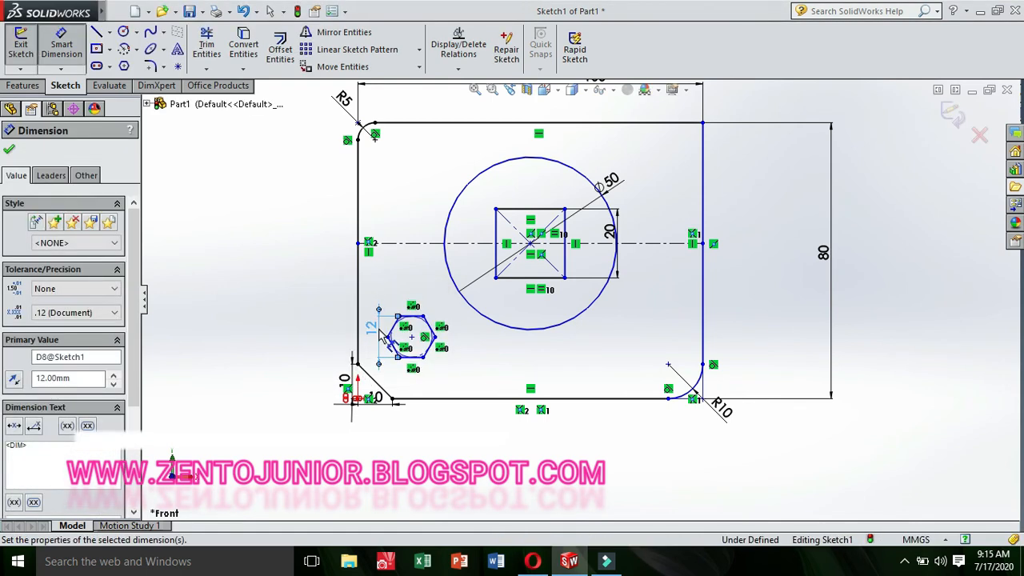
left_click(12, 150)
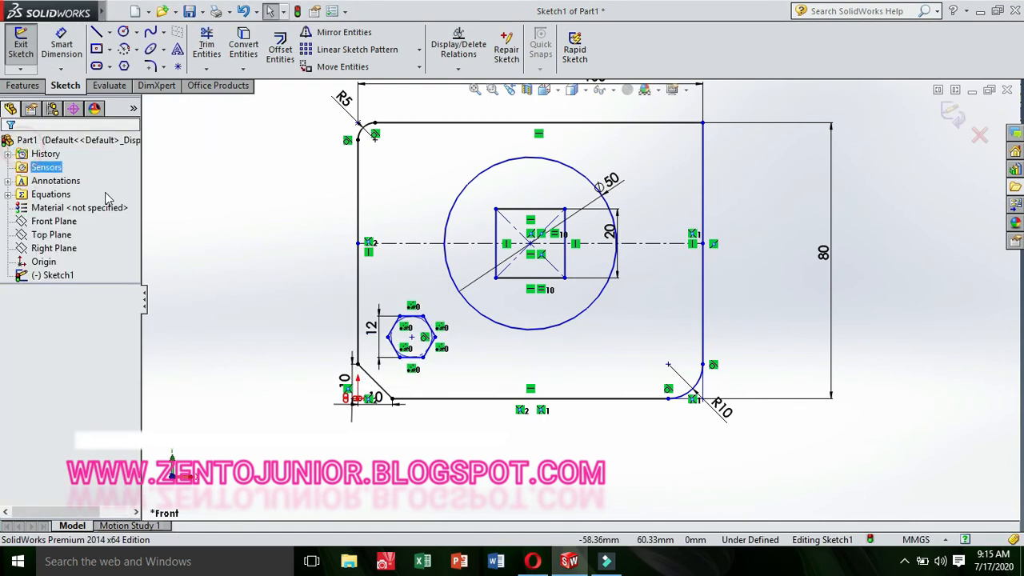
left_click(908, 307)
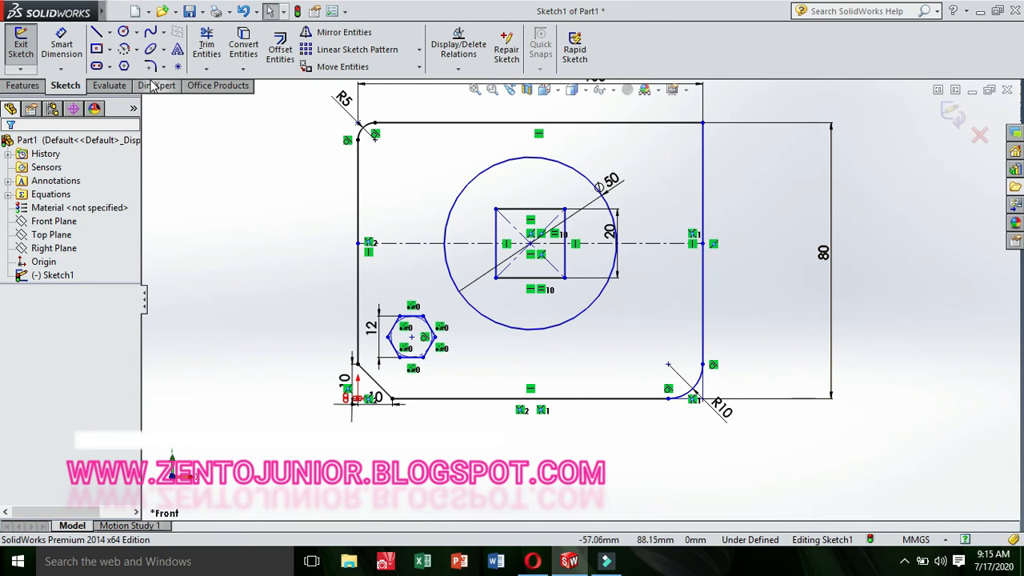
Sketch a vertical straight slot about 37 mm between centers and 8 mm wide, between the circle and the outline's right edge
left_click(95, 67)
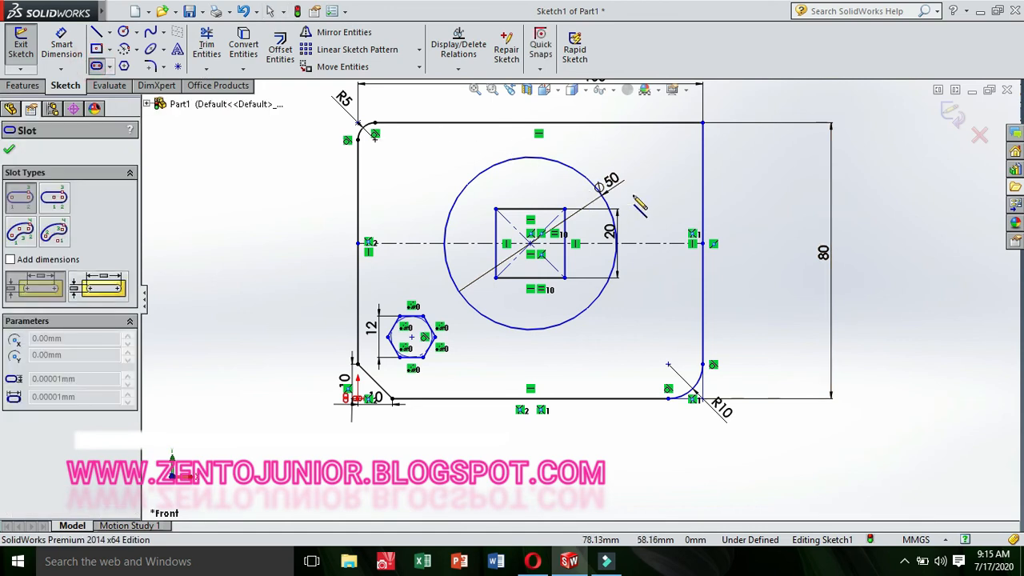
left_click(663, 194)
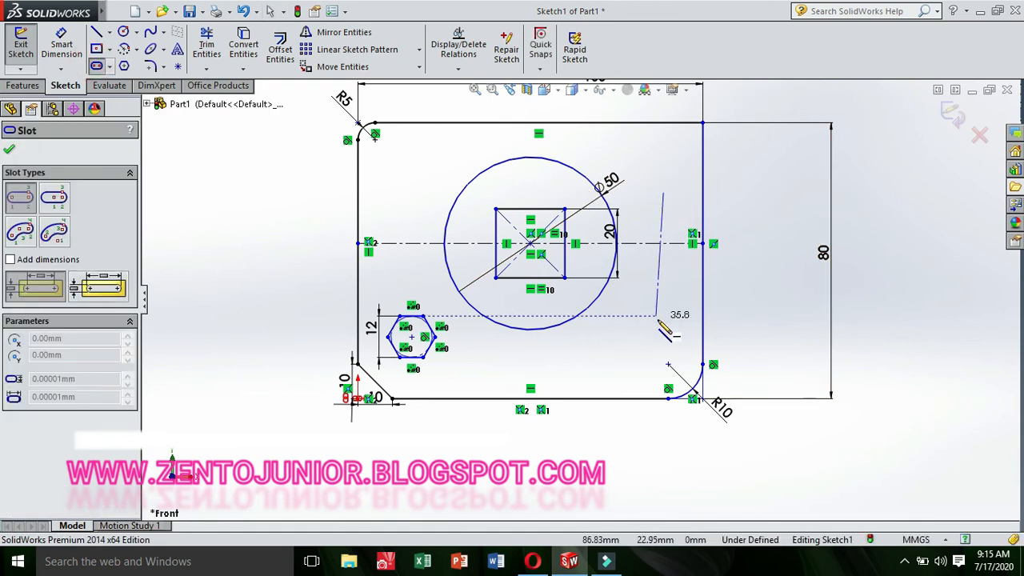
left_click(670, 324)
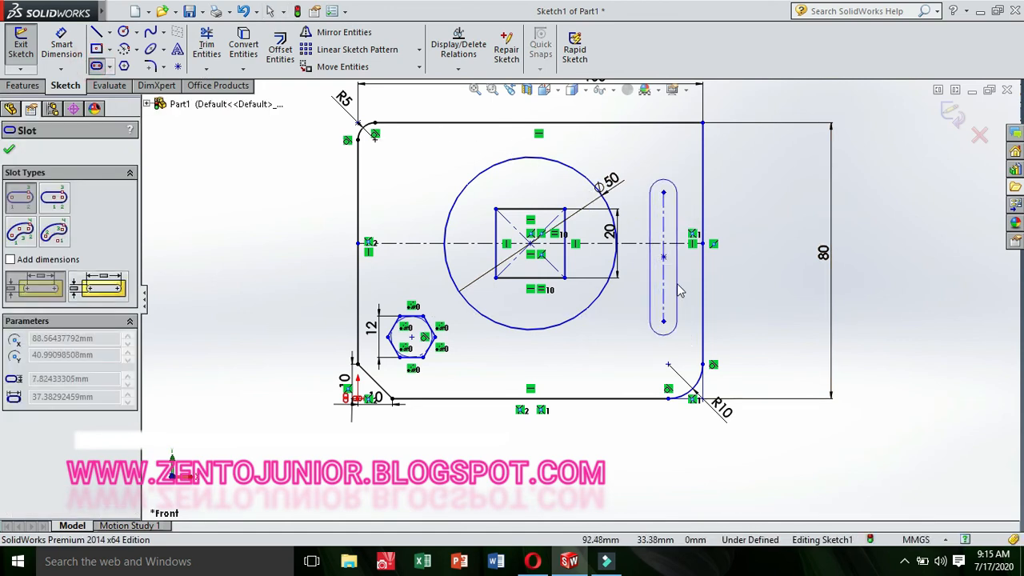
left_click(678, 296)
Dimension the slot's straight side as 35 mm
left_click(60, 46)
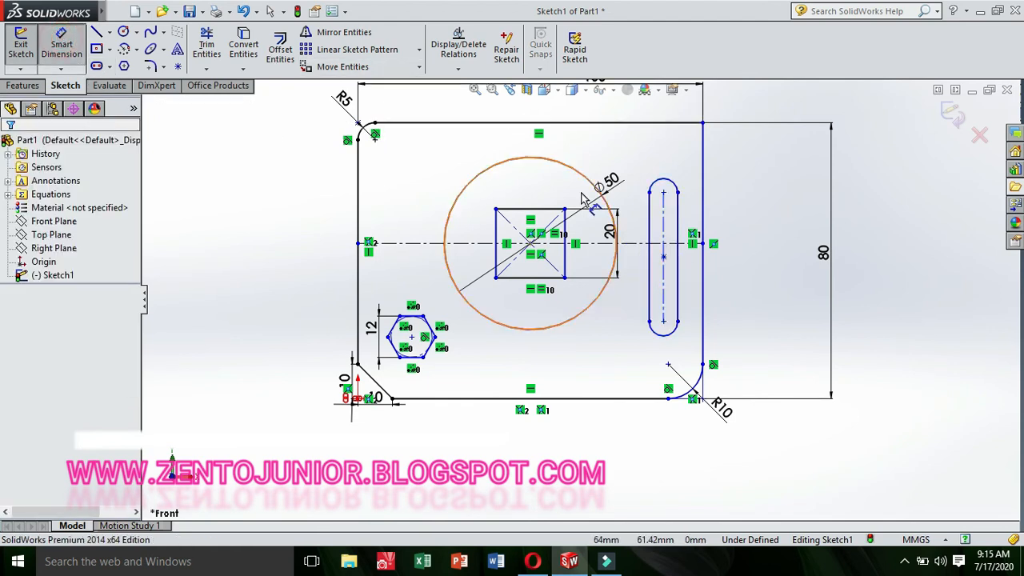
left_click(681, 232)
left_click(733, 239)
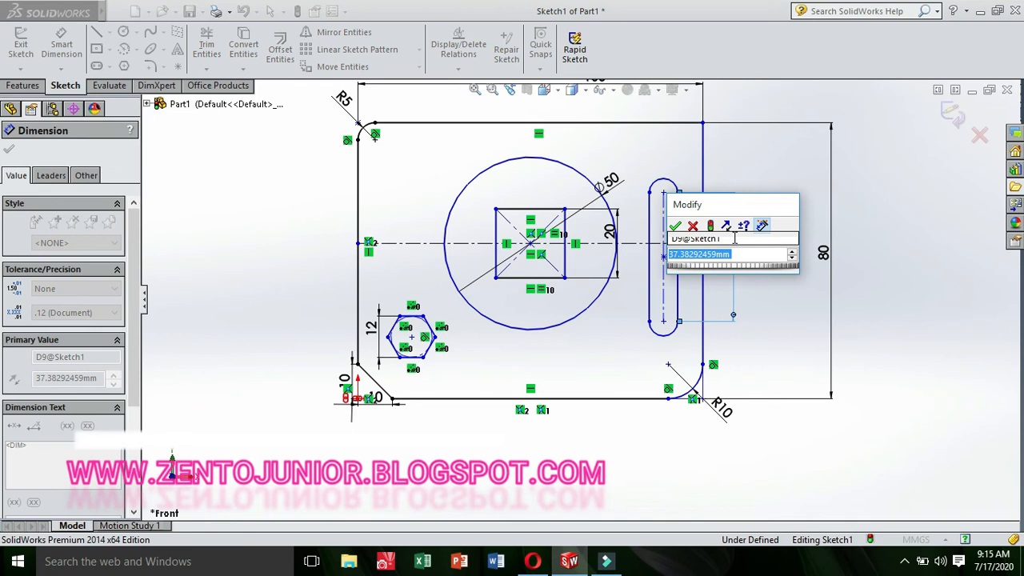
type("35")
key("Return")
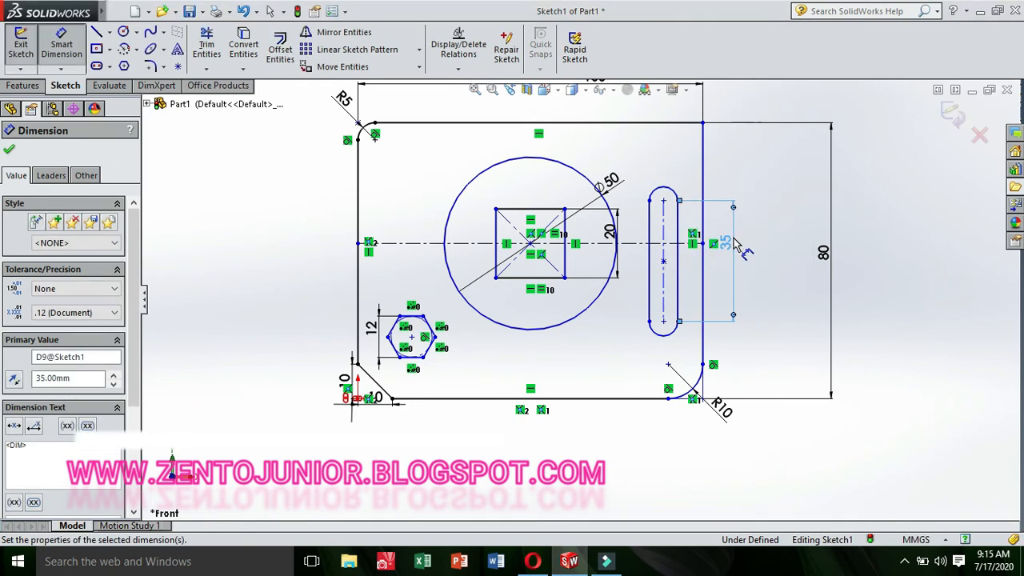
Dimension the slot's upper end arc with a 4 mm radius and close the dimension command
left_click(664, 192)
left_click(685, 178)
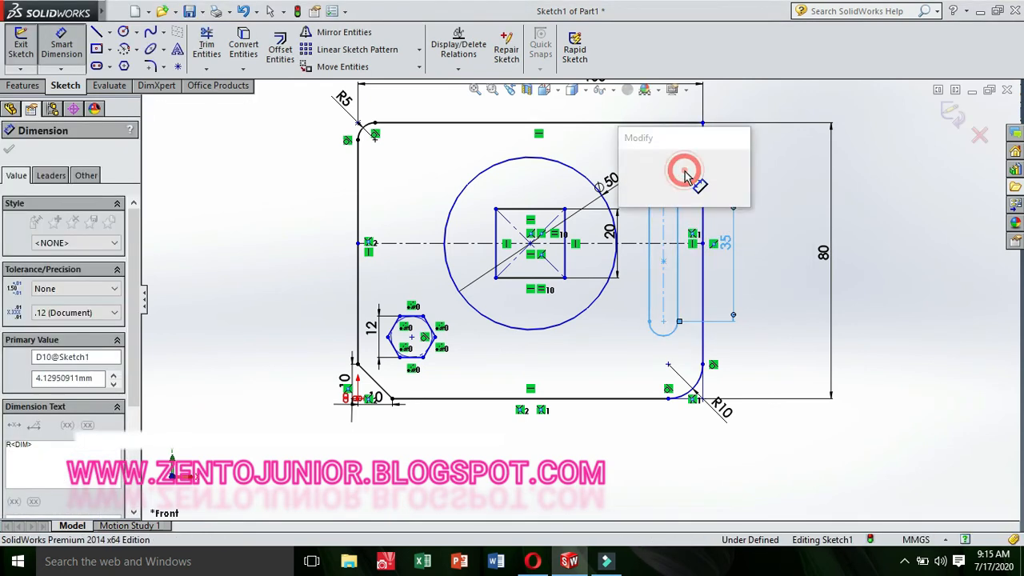
type("4")
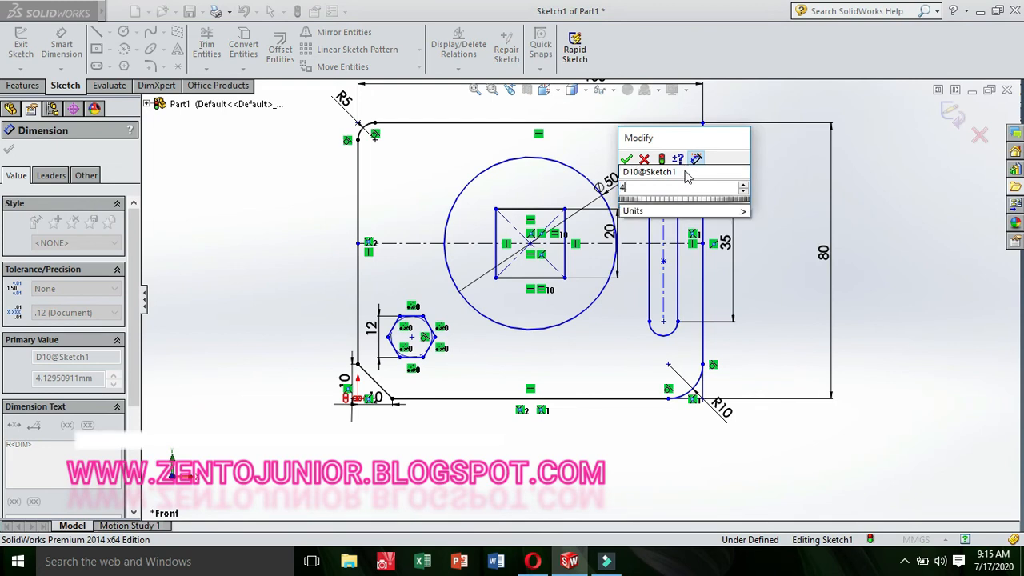
key("Return")
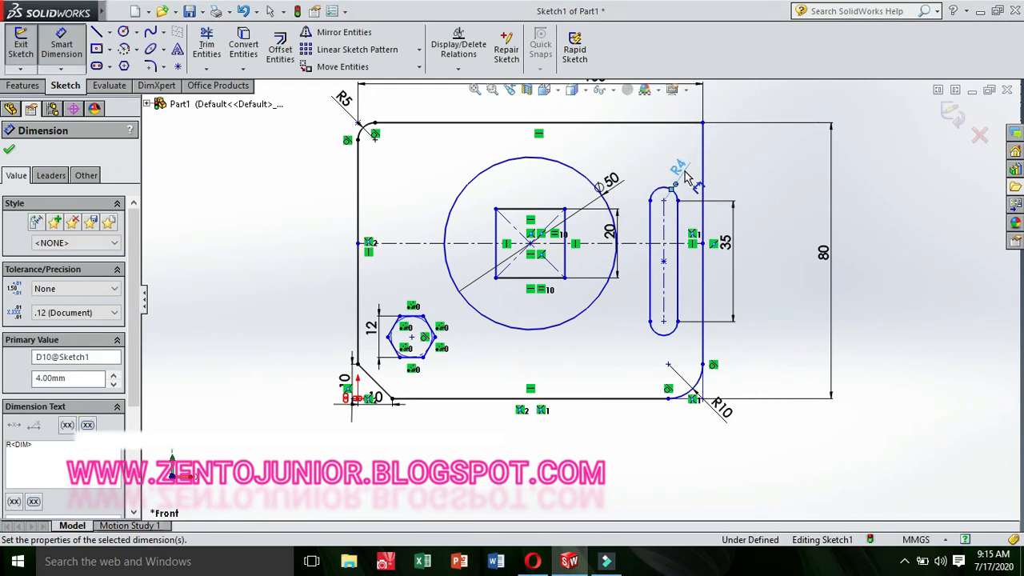
left_click(11, 150)
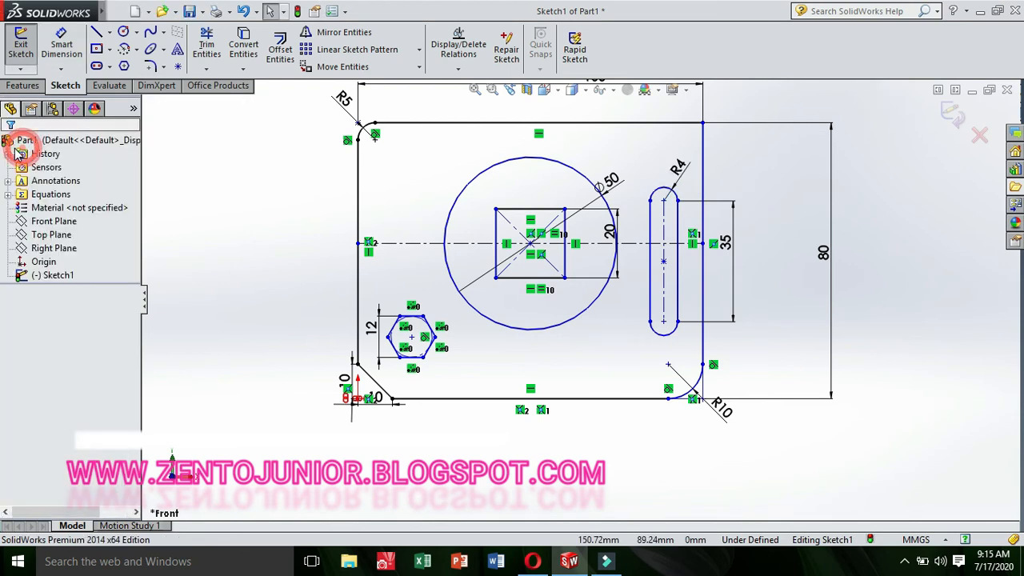
Add the sketch text "zento engineer" just above the middle of the outline's bottom edge
left_click(178, 54)
left_click(526, 376)
left_click(78, 208)
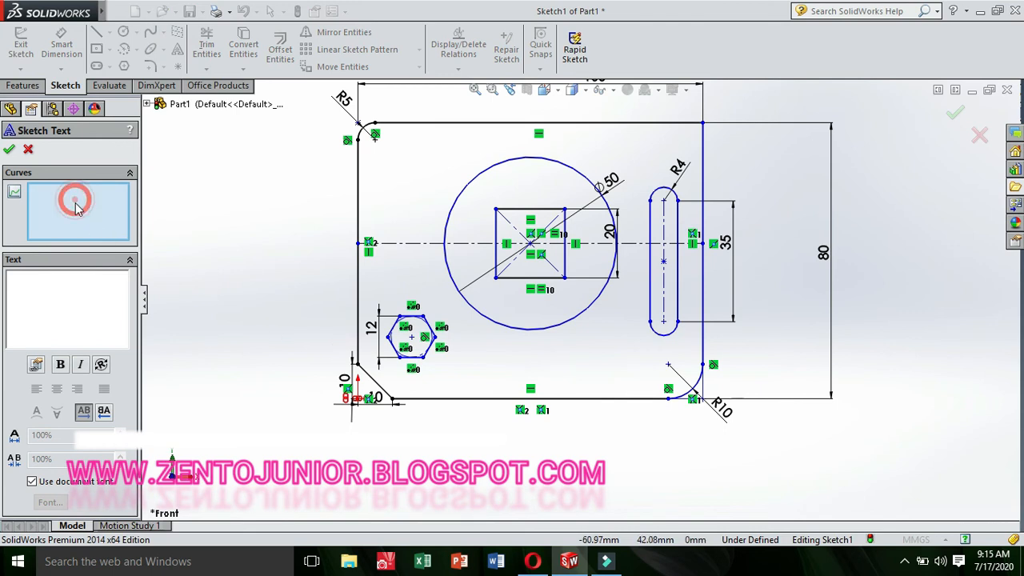
left_click(48, 280)
type("zento engineer")
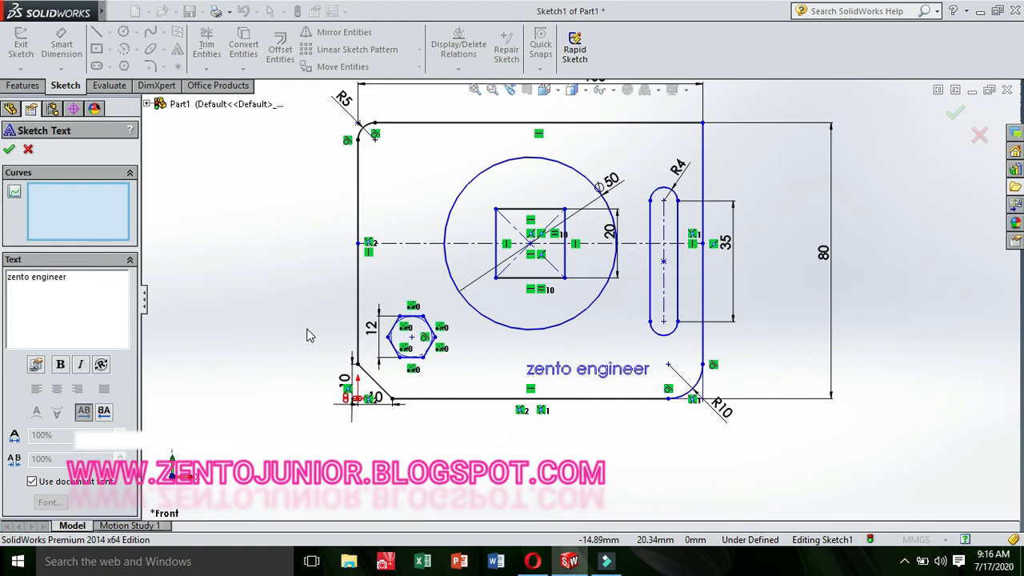
left_click(8, 150)
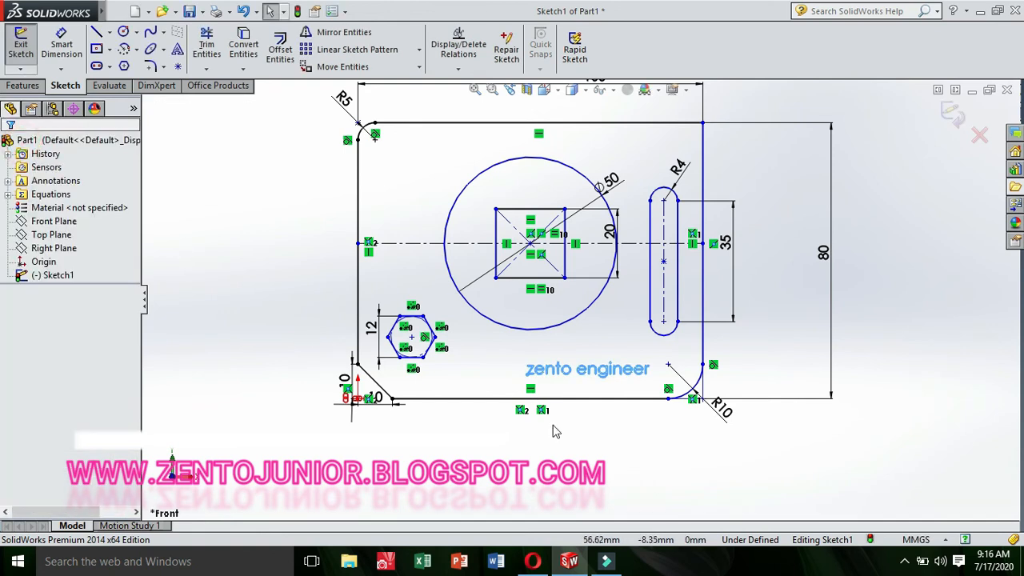
Move the sketch text's anchor point slightly left and up, to about X 42.7 and Y 8.2 mm
left_click(537, 380)
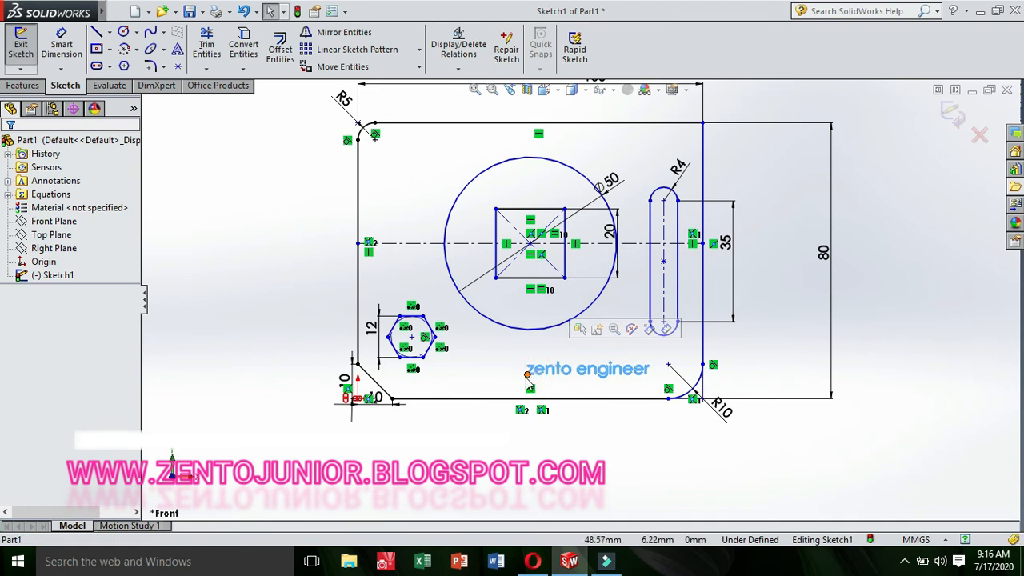
left_click_drag(527, 376, 507, 372)
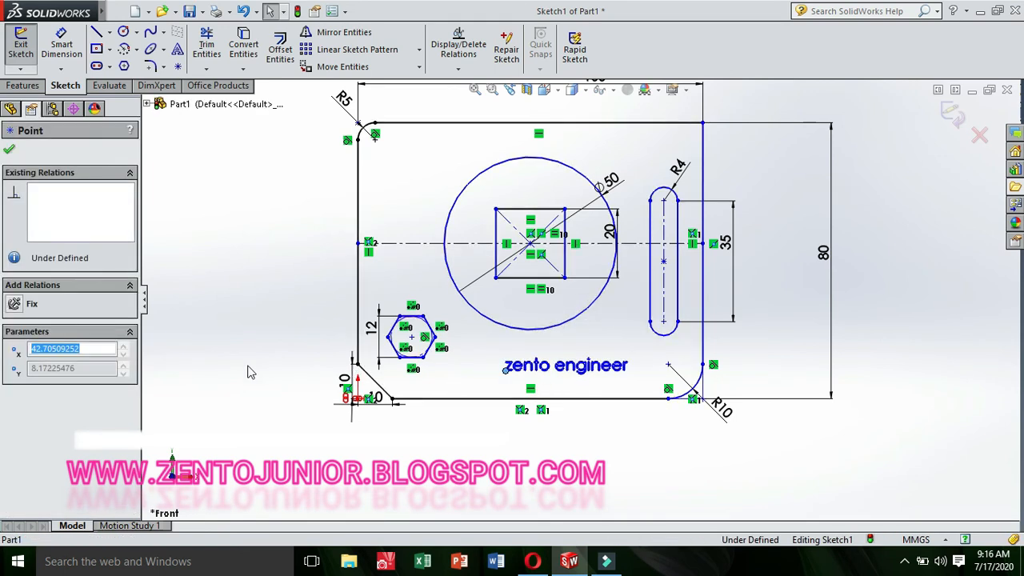
left_click(9, 152)
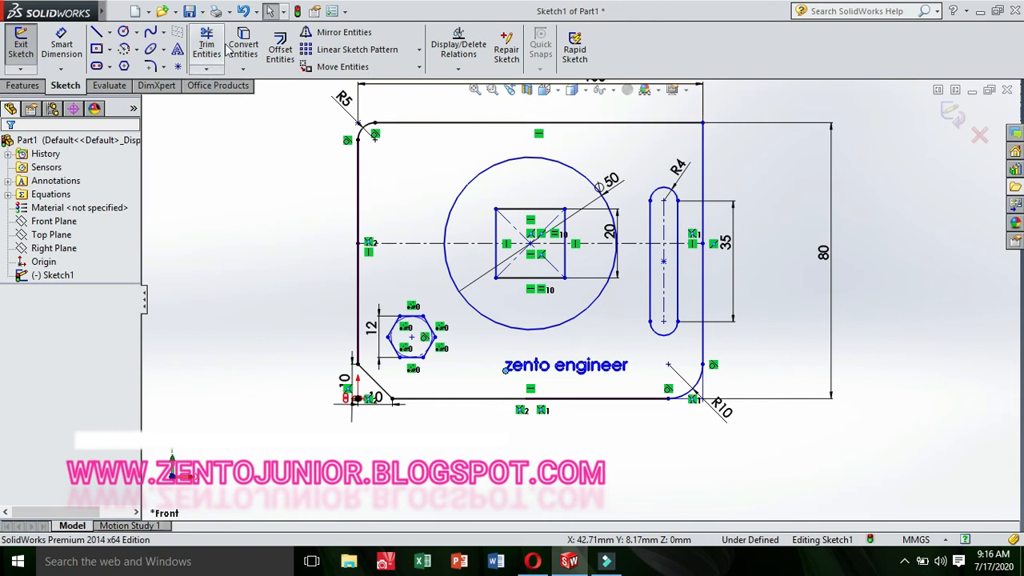
Offset the whole outer outline chain outward by 5 mm with a dimension added
left_click(281, 48)
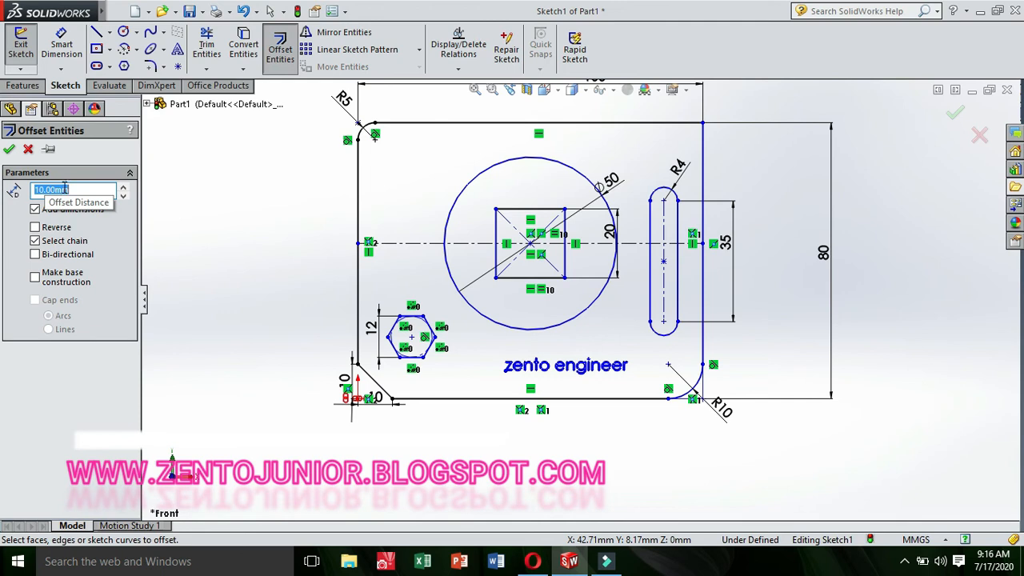
left_click(409, 125)
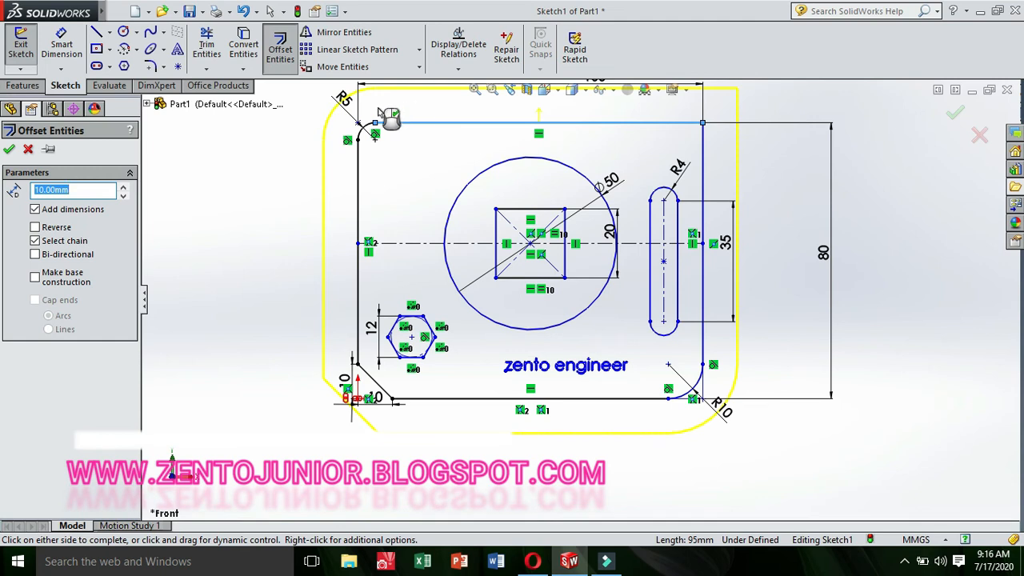
type("5")
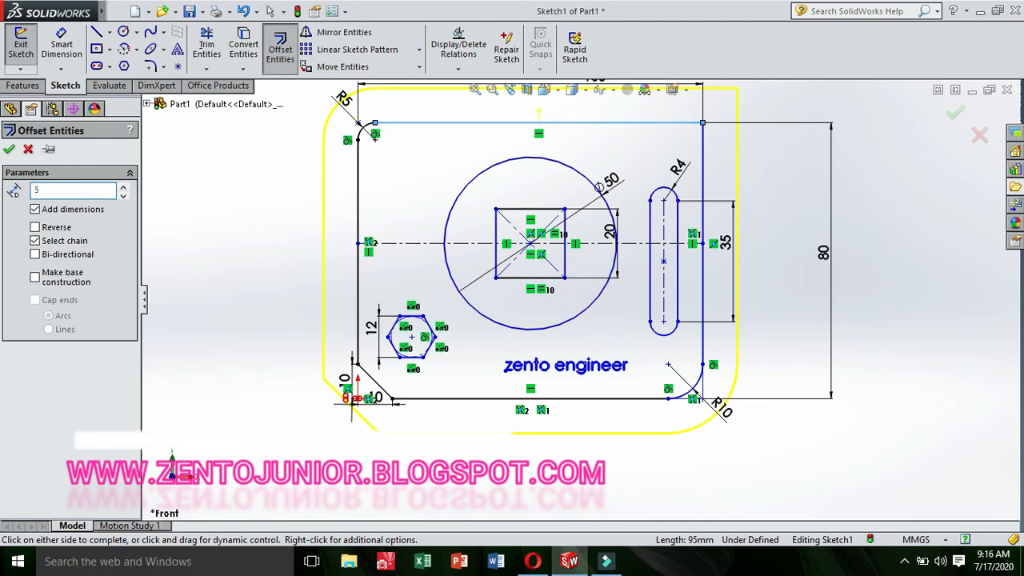
left_click(416, 104)
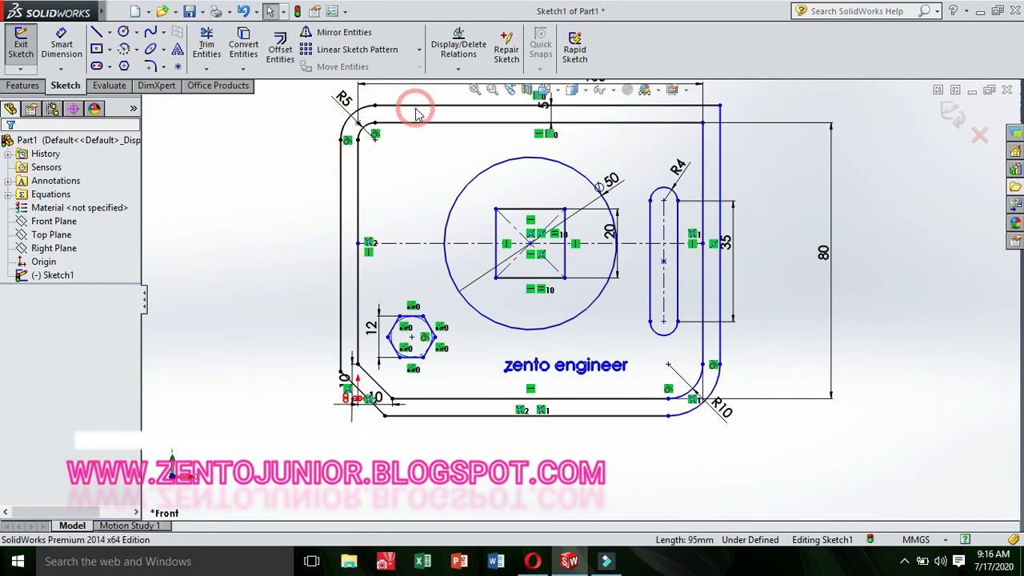
scroll(609, 352, "down", 1)
scroll(583, 351, "up", 3)
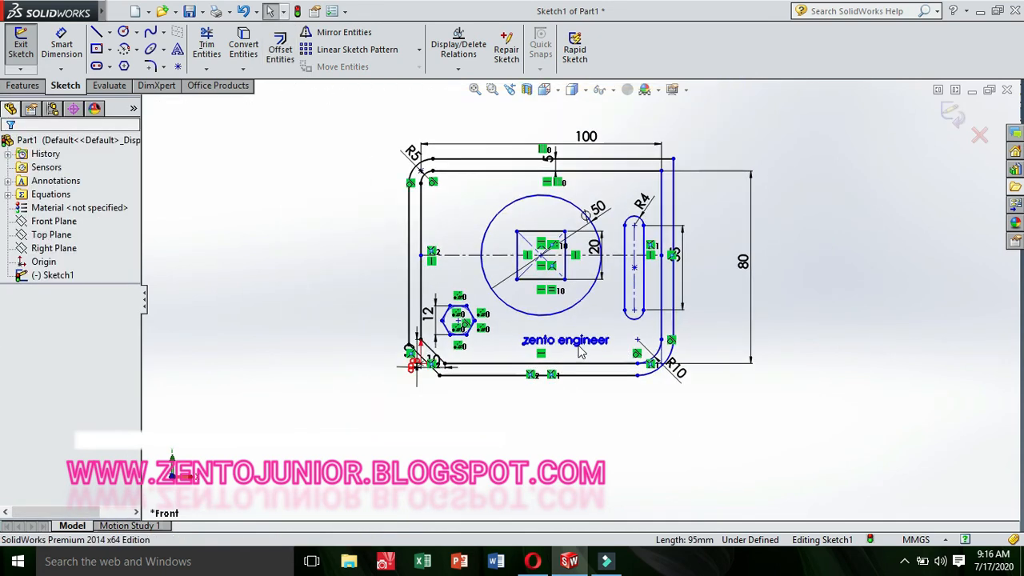
scroll(612, 299, "down", 1)
scroll(675, 78, "down", 2)
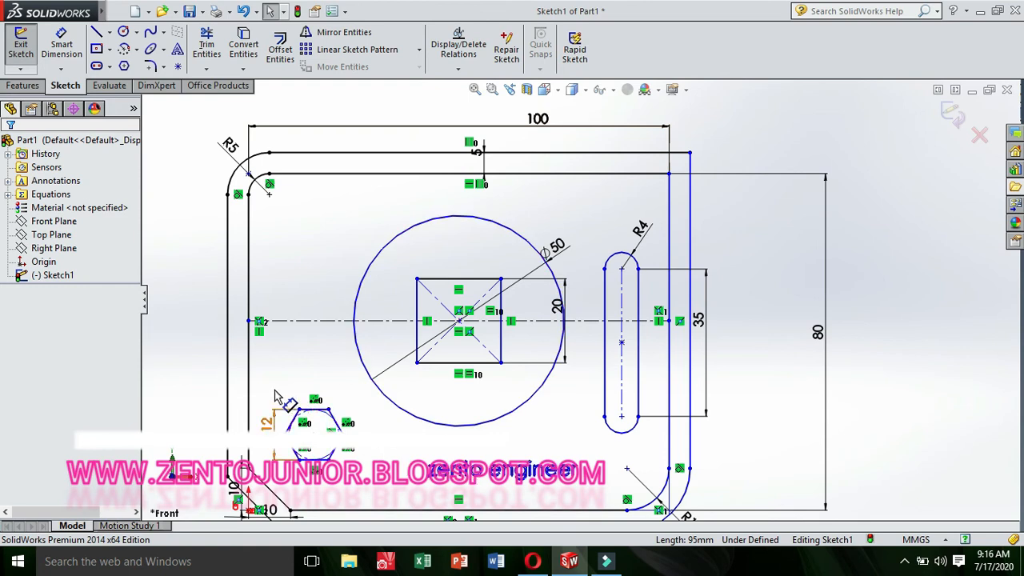
left_click_drag(264, 383, 364, 497)
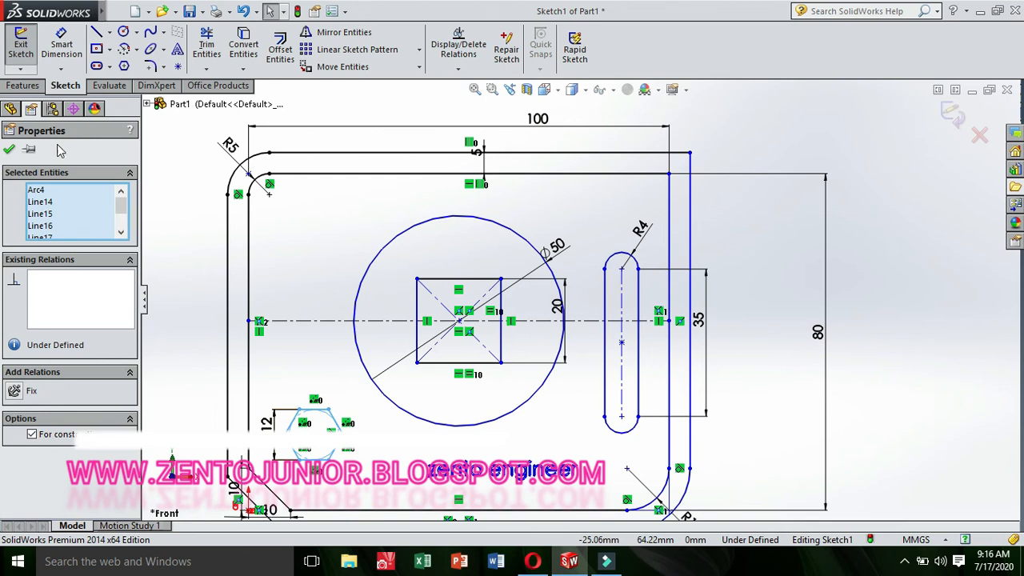
left_click(9, 150)
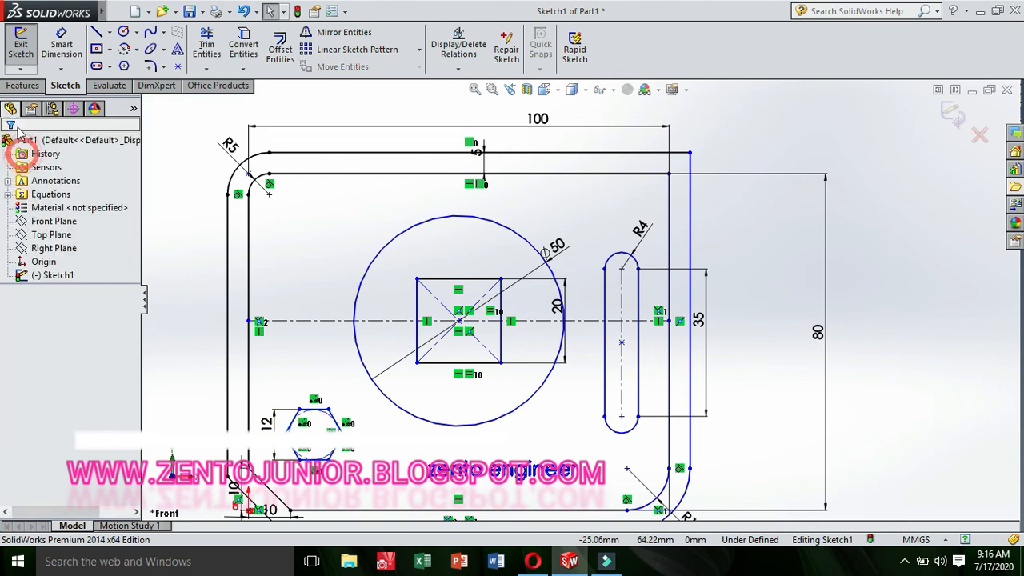
left_click(23, 86)
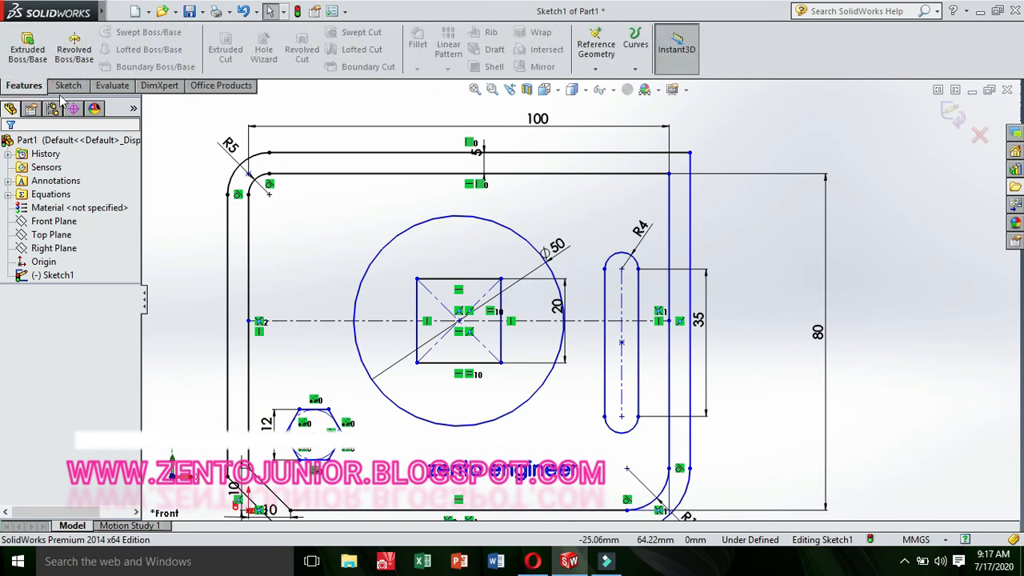
left_click(67, 85)
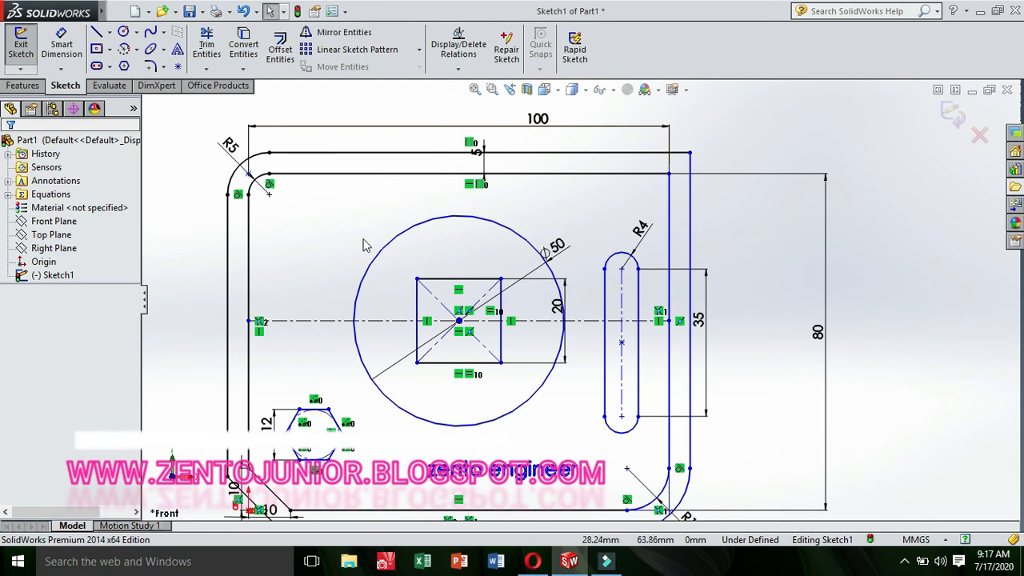
key("z")
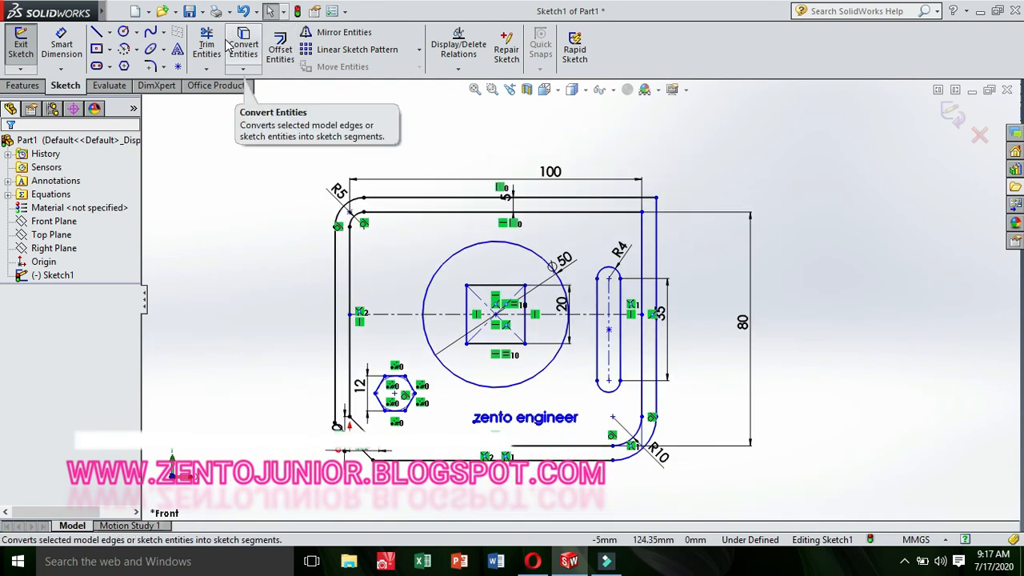
Sketch a center rectangle about 55 by 39 mm in the empty area above and right of the outline
scroll(467, 278, "down", 2)
scroll(493, 277, "up", 2)
scroll(494, 273, "up", 3)
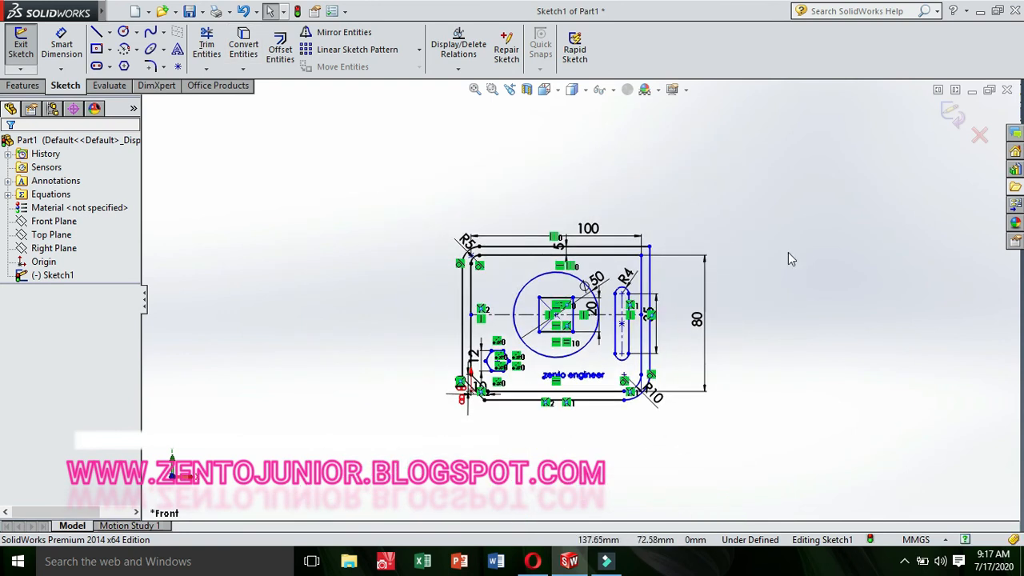
scroll(929, 212, "down", 1)
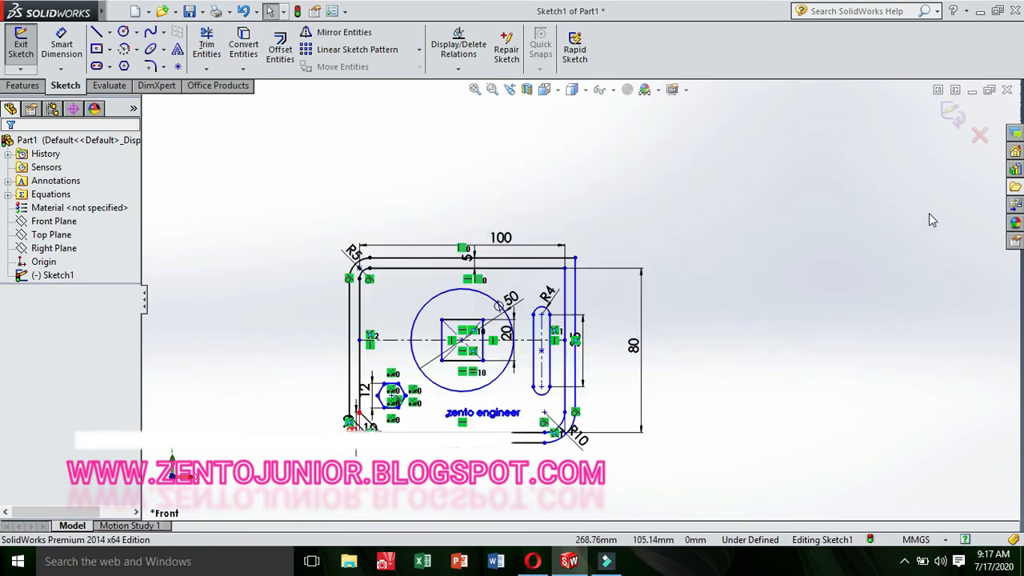
left_click(101, 50)
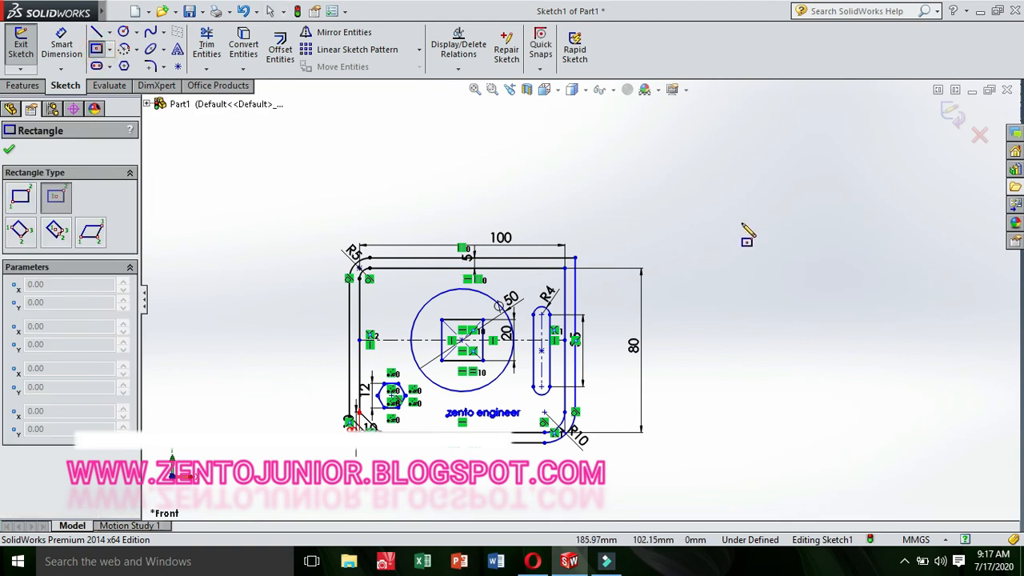
left_click(741, 222)
left_click(798, 263)
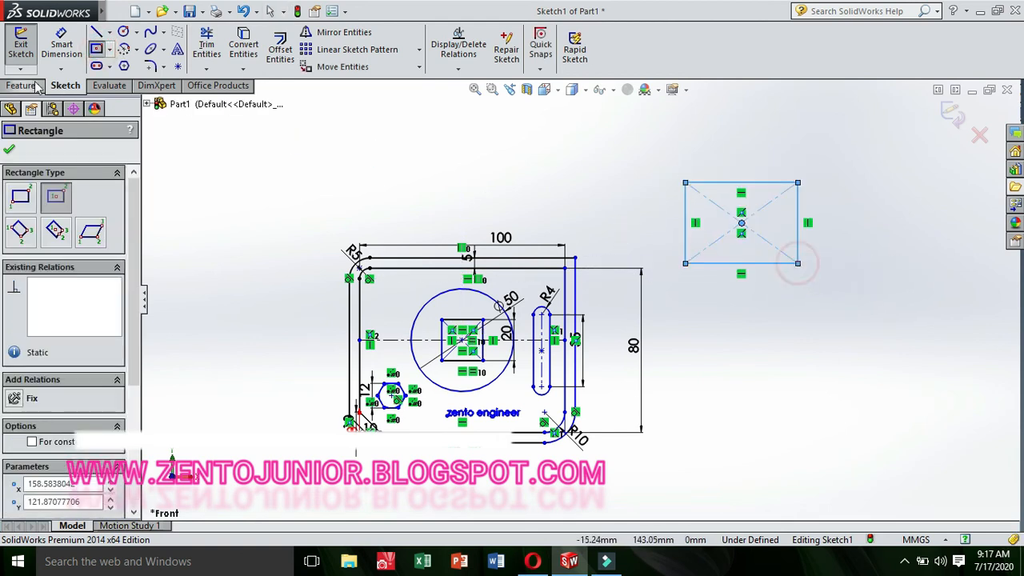
Sketch a circle of about 27.4 mm radius centred on the new rectangle and tangent to its right vertical side
left_click(124, 32)
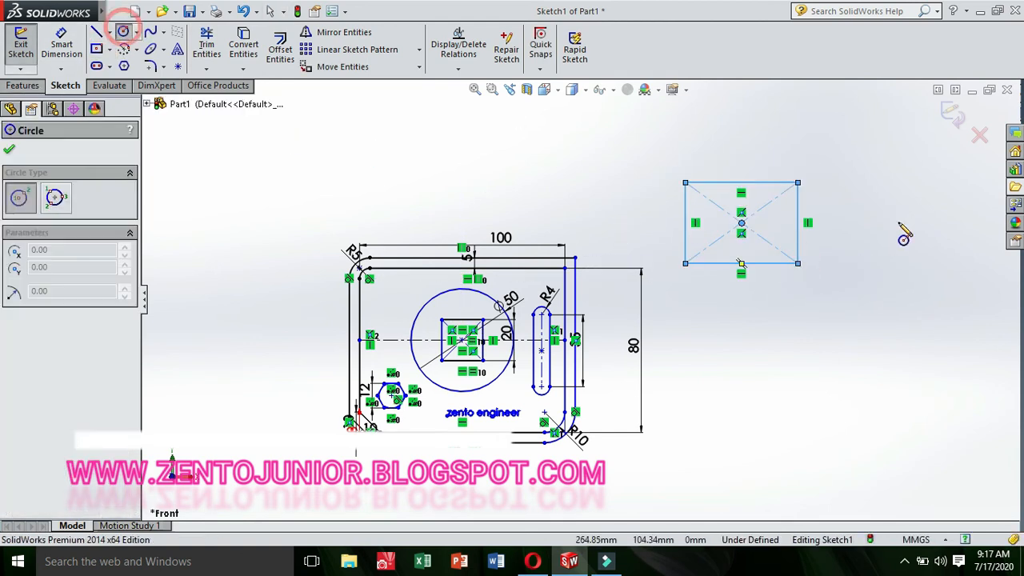
left_click(741, 224)
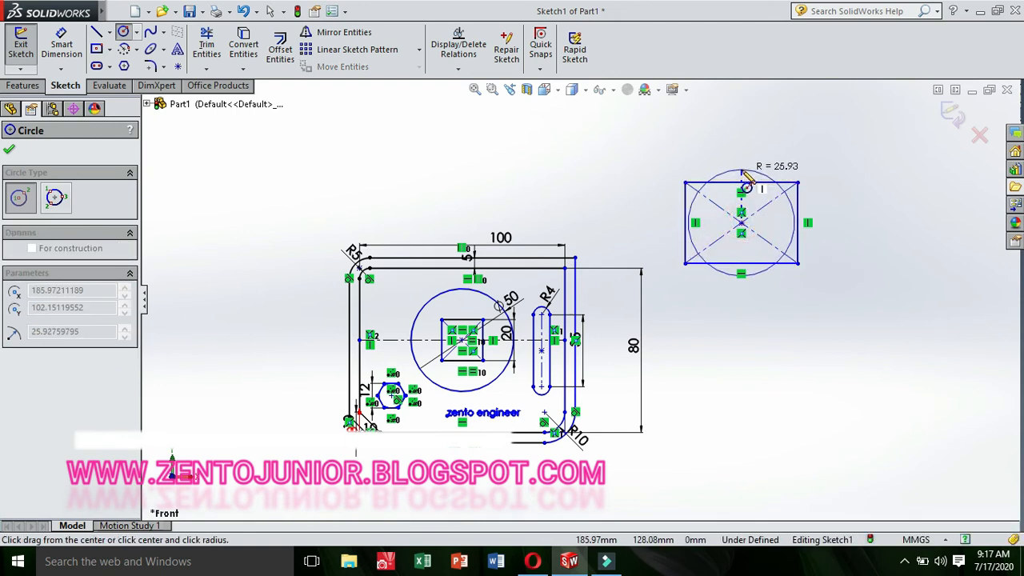
left_click(796, 222)
scroll(778, 158, "down", 3)
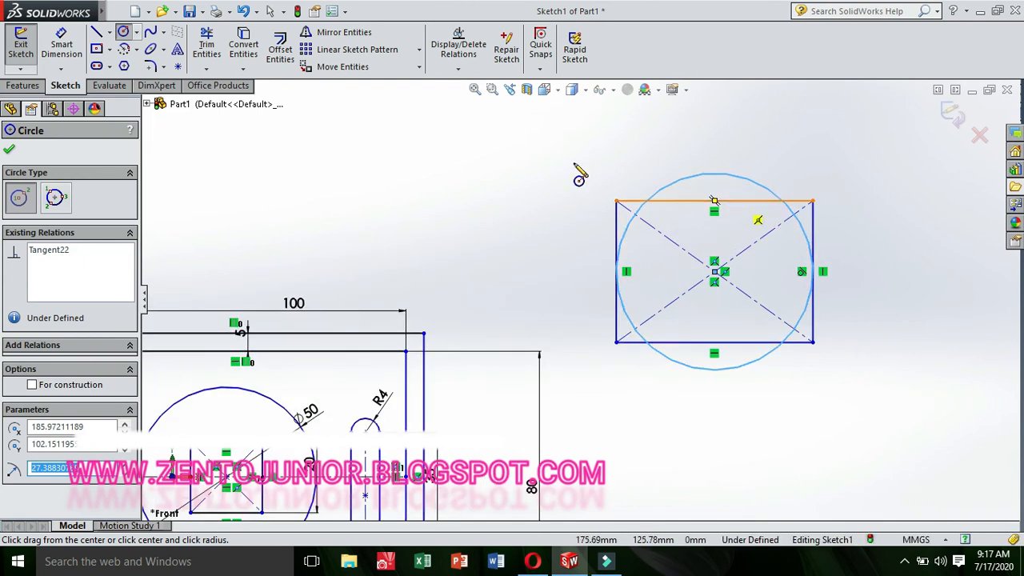
left_click(12, 149)
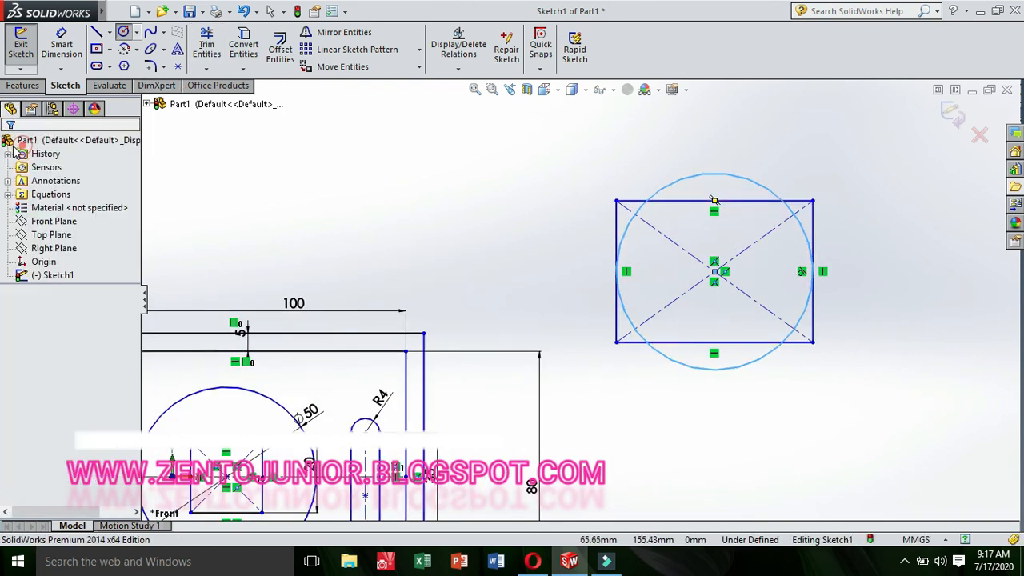
Power-trim the circle's arcs that extend above and below the rectangle
left_click(211, 45)
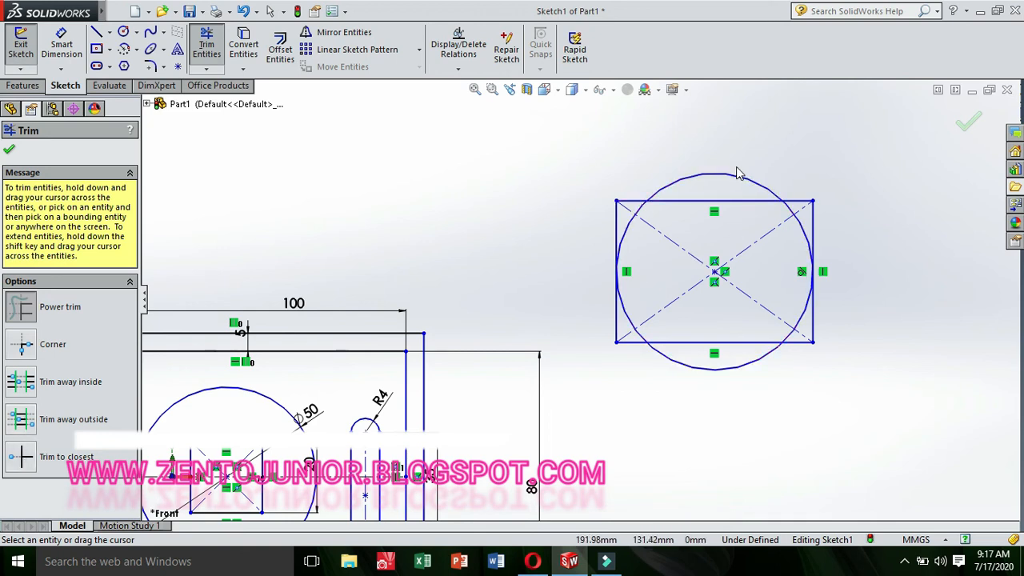
mouse_move(721, 168)
left_mouse_down()
mouse_move(709, 158)
mouse_move(716, 190)
left_mouse_up()
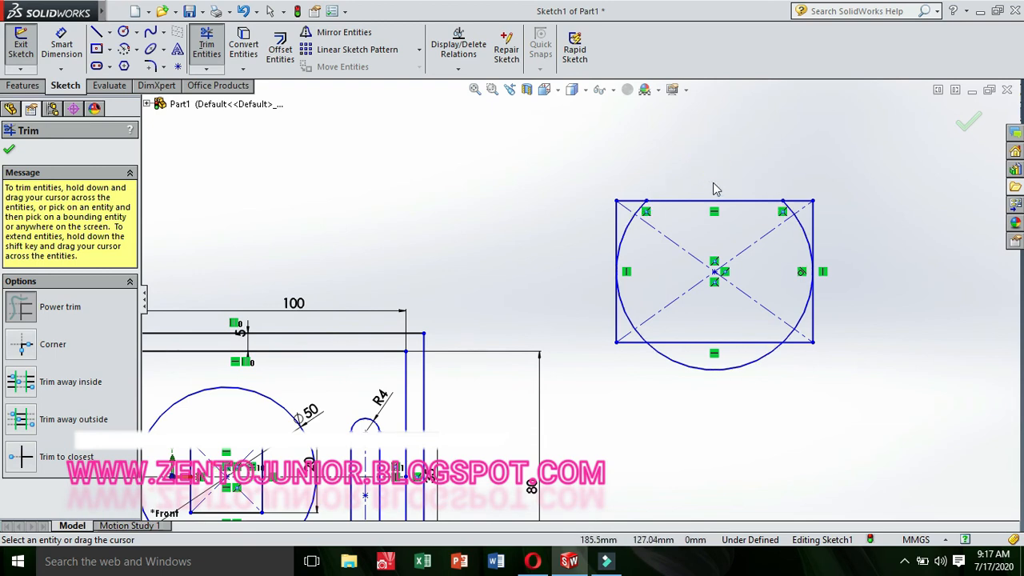
left_click_drag(704, 360, 709, 395)
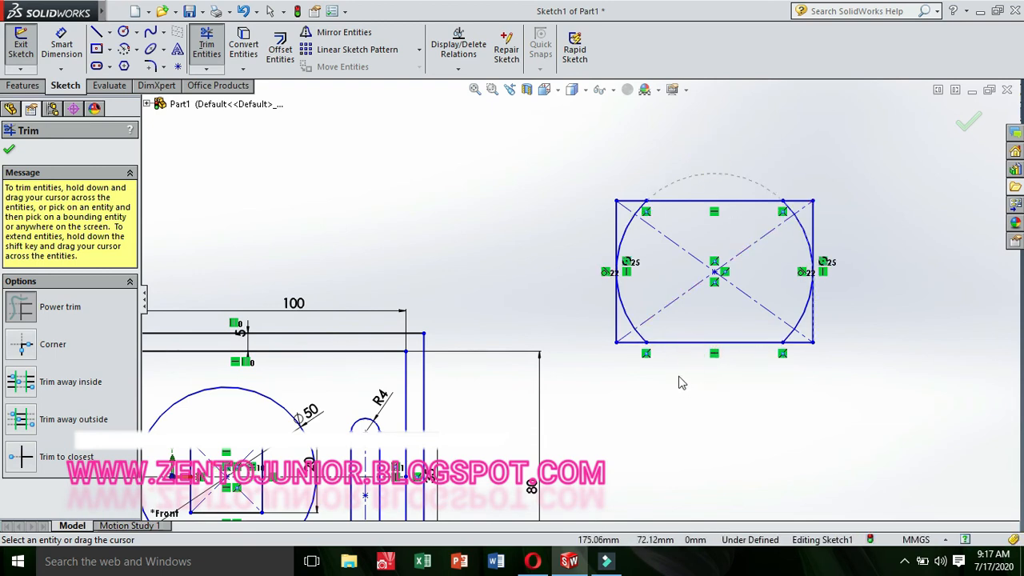
Trim the rectangle's corners outside the side arcs and undo those trims except for the lower-right corner
mouse_move(843, 300)
left_mouse_down()
mouse_move(805, 344)
mouse_move(808, 256)
mouse_move(840, 229)
mouse_move(805, 210)
mouse_move(649, 180)
left_mouse_up()
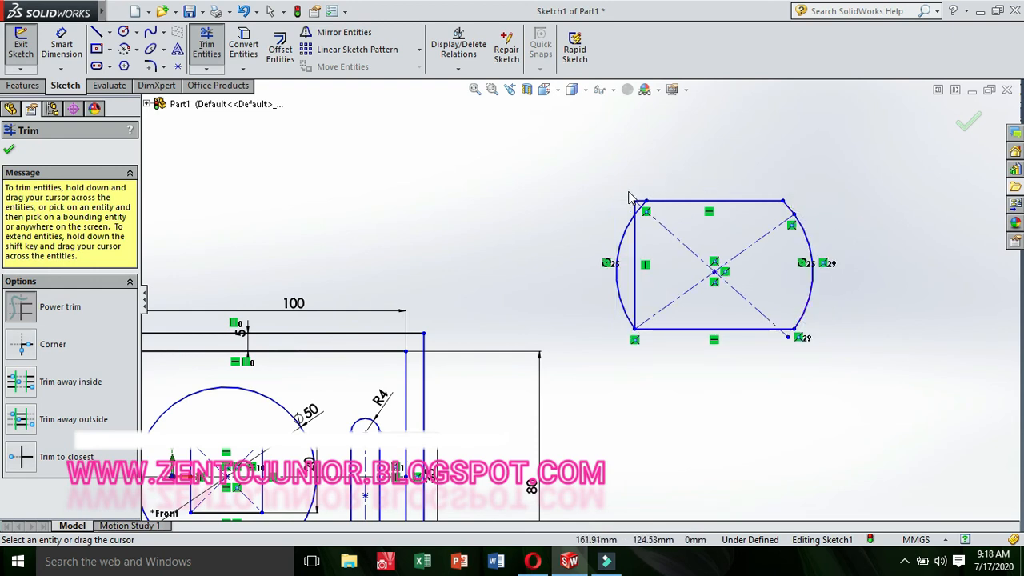
key("Escape")
key("ctrl+z")
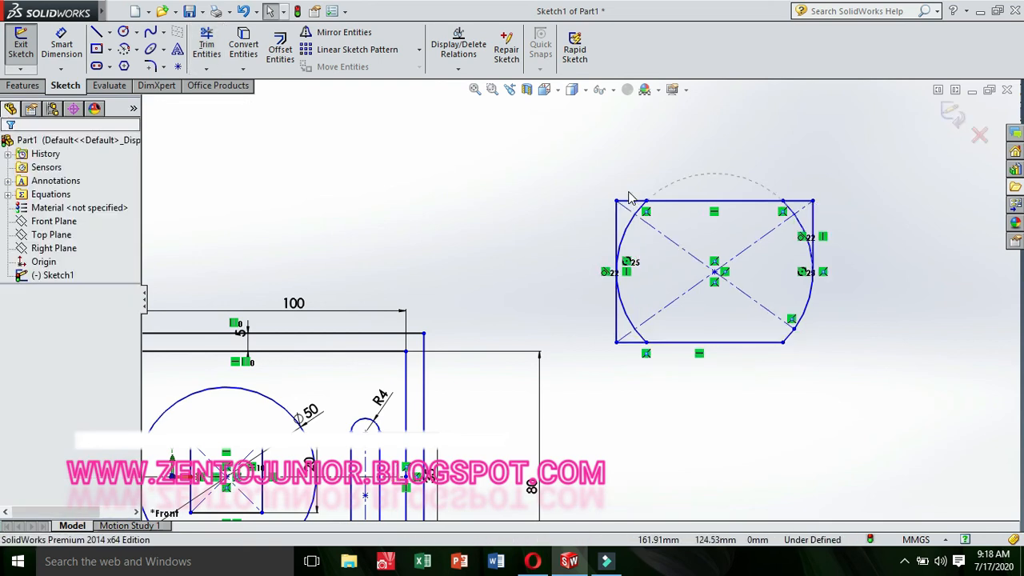
Trim the rectangle's lower-left, upper-left and upper-right corners outside the side arcs and close the Trim command
mouse_move(631, 185)
left_mouse_down()
mouse_move(608, 222)
mouse_move(602, 215)
left_mouse_up()
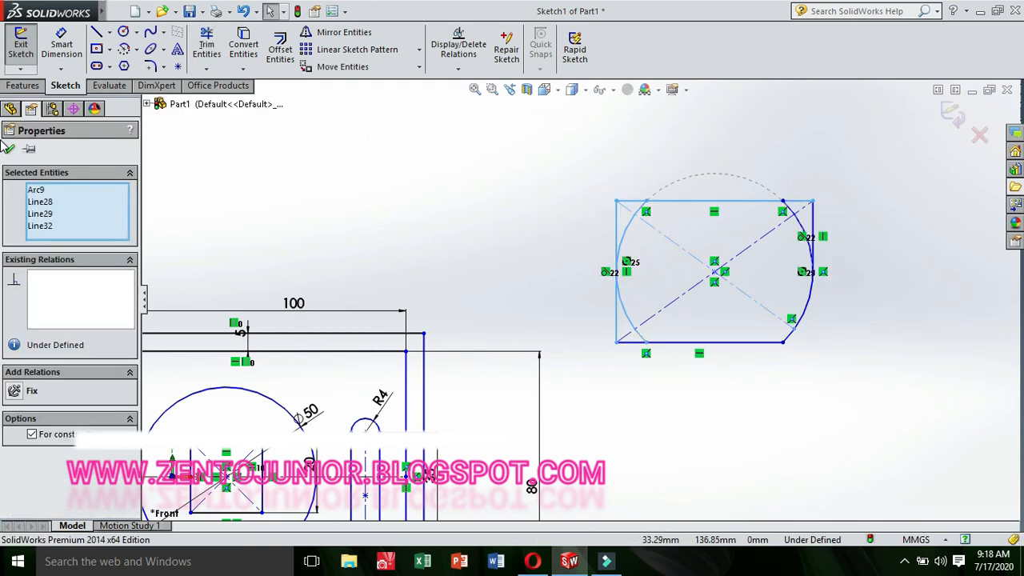
left_click(8, 150)
left_click(206, 44)
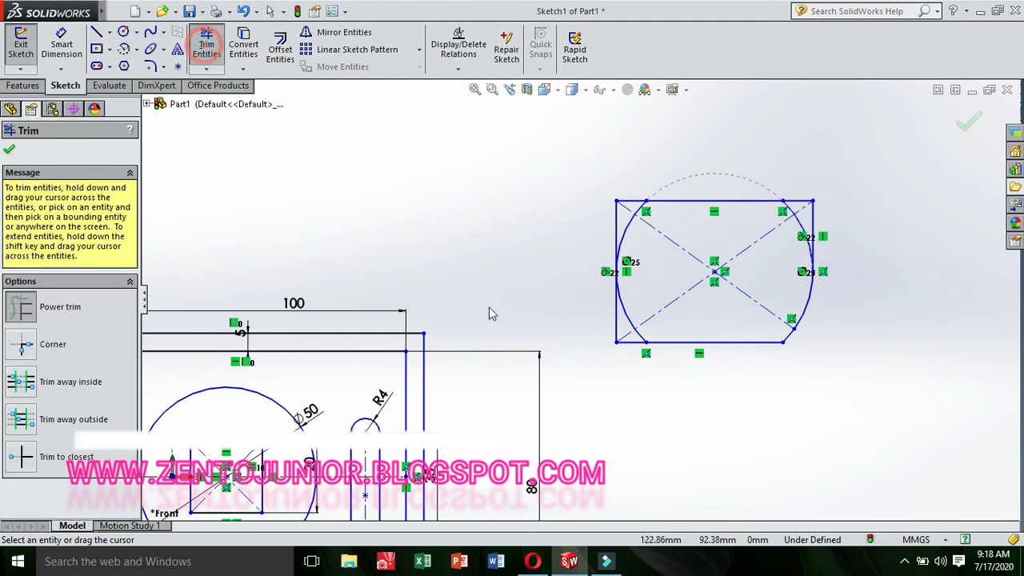
left_click_drag(594, 320, 629, 348)
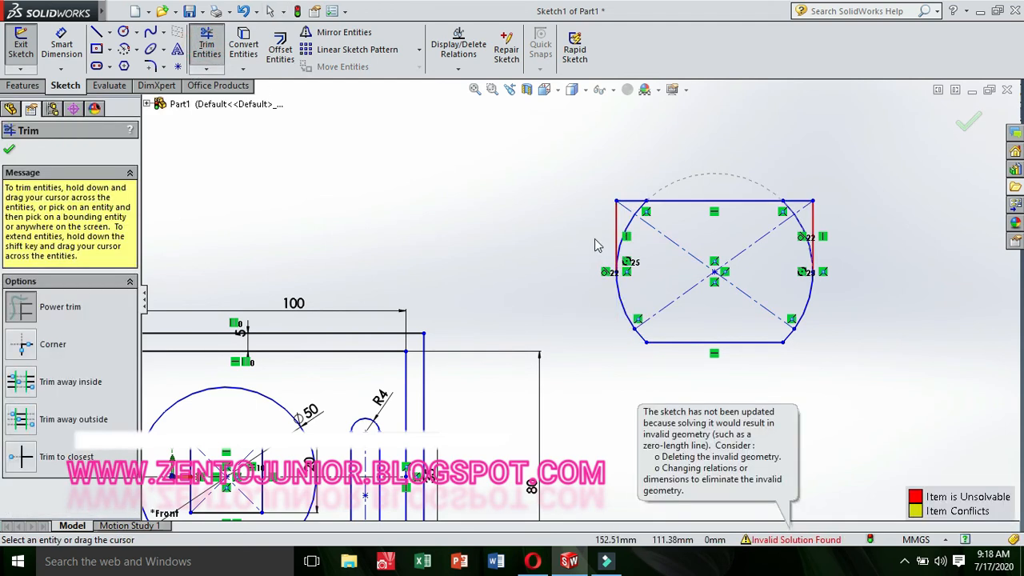
left_click_drag(594, 239, 655, 198)
mouse_move(805, 186)
left_mouse_down()
mouse_move(810, 228)
mouse_move(824, 232)
left_mouse_up()
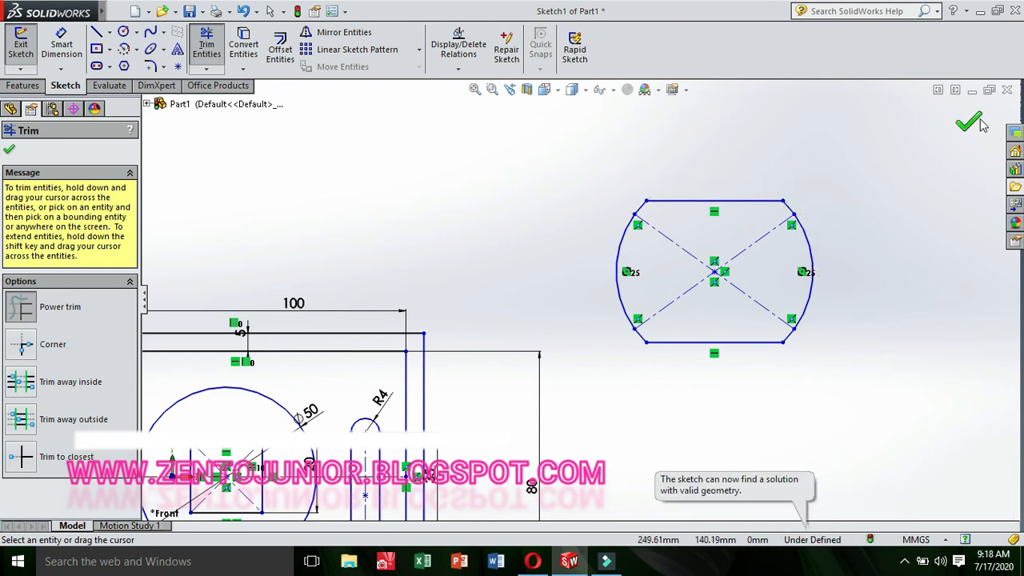
left_click(9, 148)
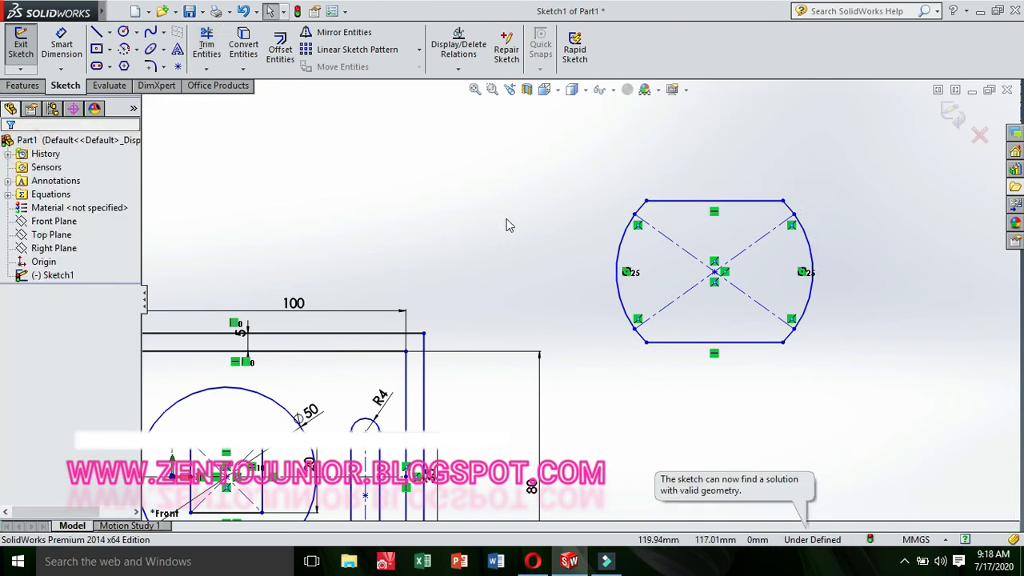
Sketch a short vertical line centred below the trimmed shape and stretch its upper endpoint upward
scroll(484, 227, "down", 2)
scroll(556, 245, "up", 6)
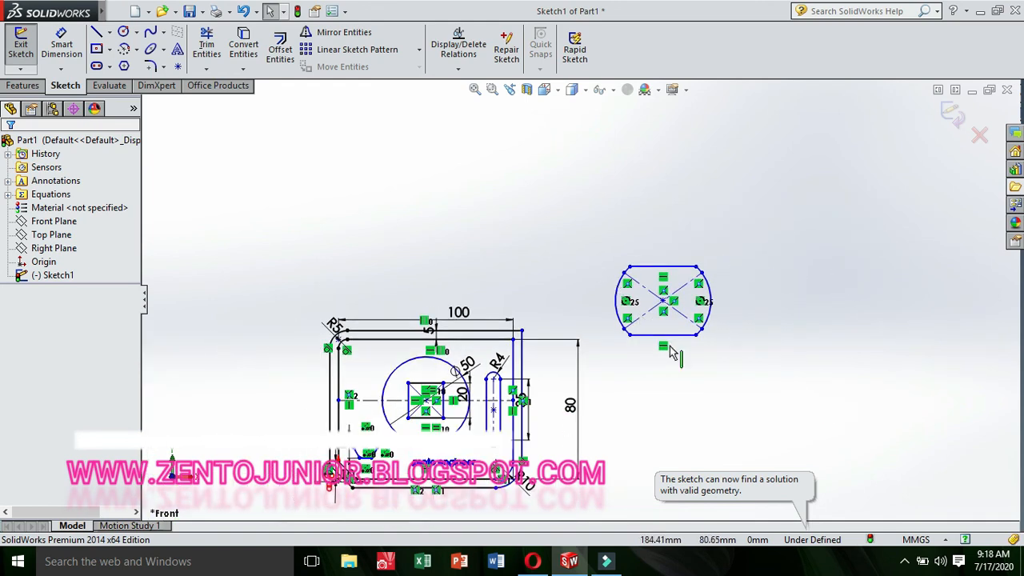
scroll(679, 356, "down", 2)
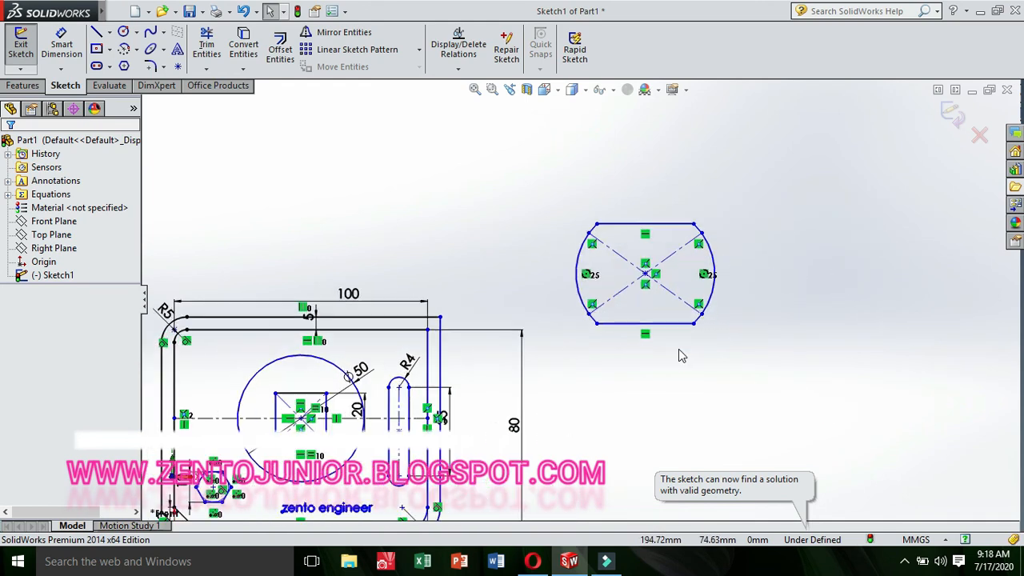
left_click(96, 32)
left_click(645, 480)
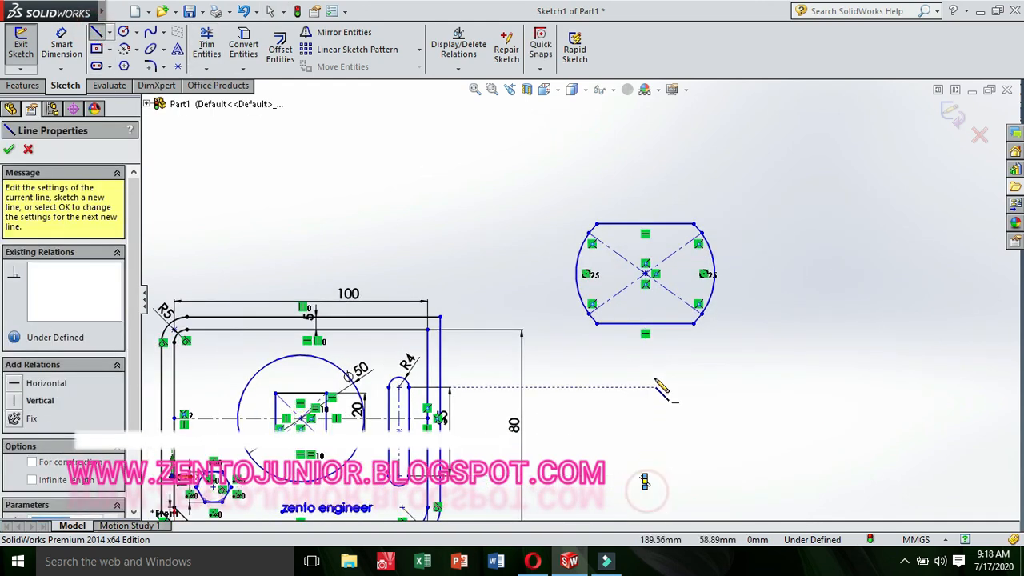
left_click(10, 149)
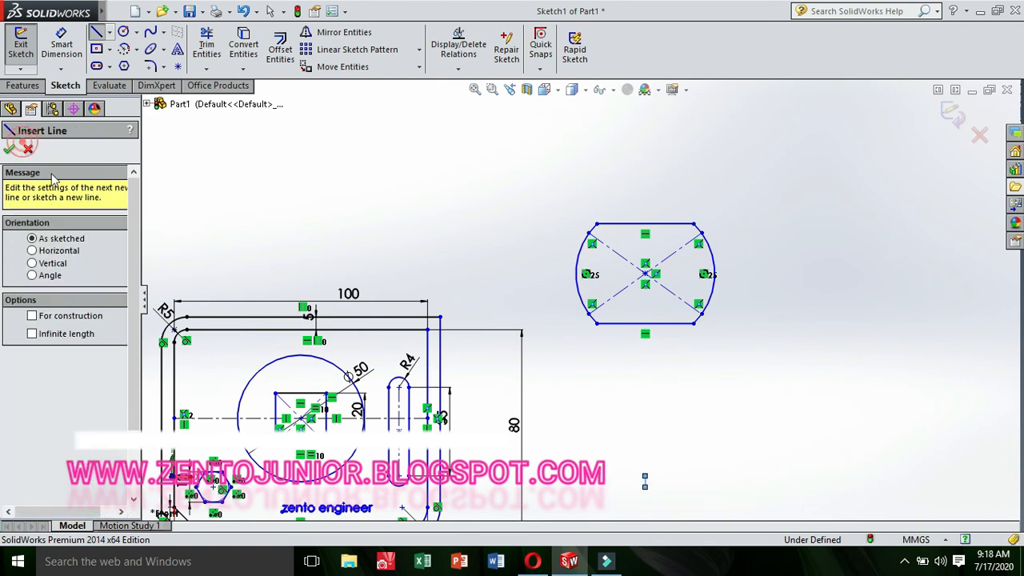
left_click(10, 149)
left_click(645, 477)
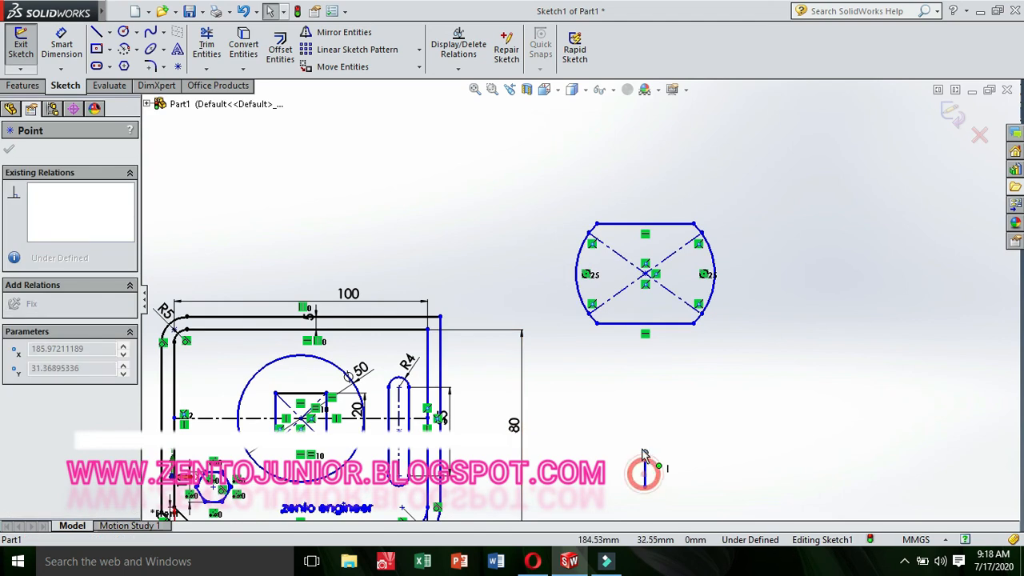
left_click(697, 425)
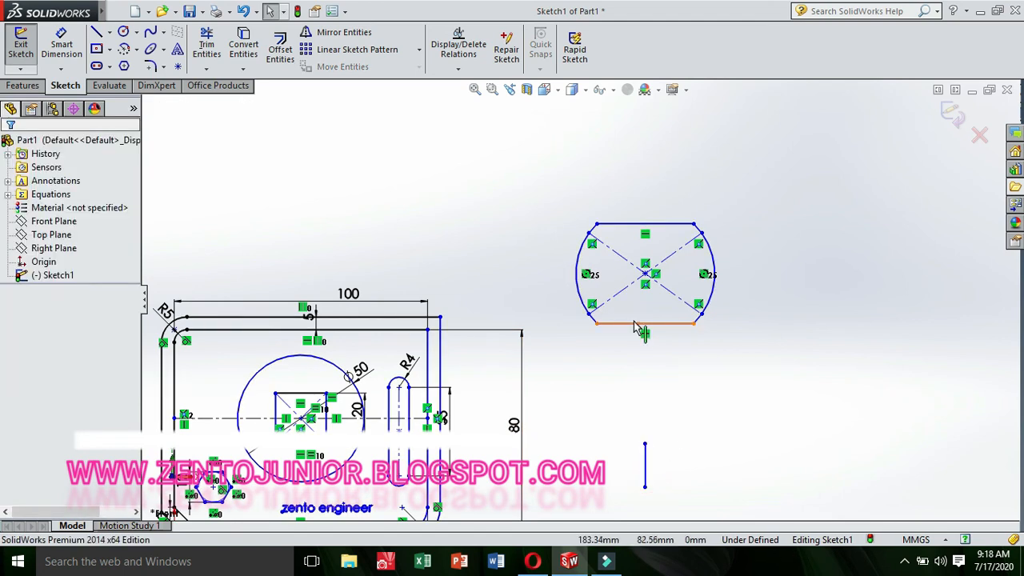
Extend the trimmed shape's lower edge to the offset outline and the vertical line up to that edge
left_click(207, 72)
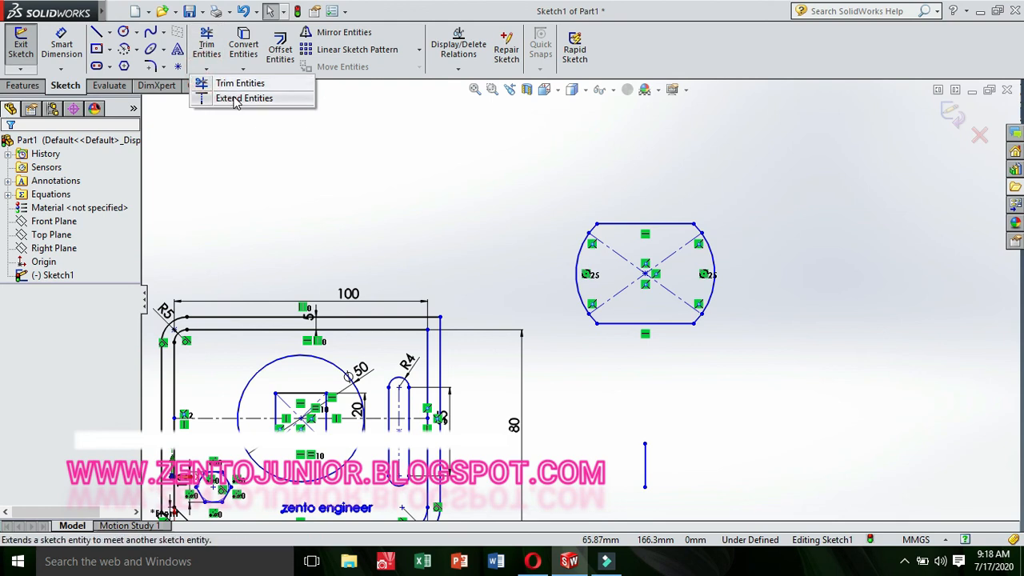
left_click(234, 99)
left_click(633, 322)
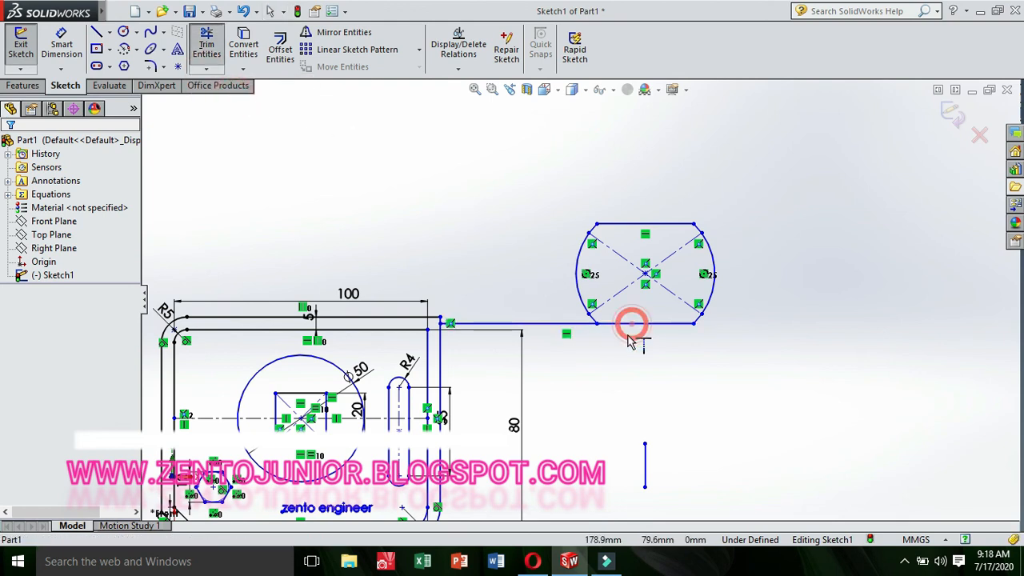
left_click(646, 453)
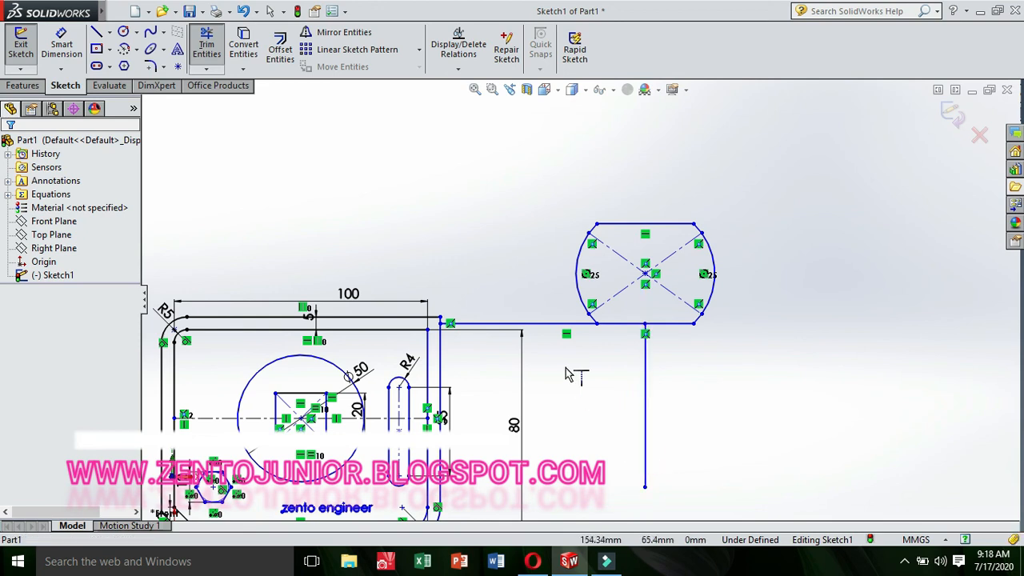
Power-trim the horizontal extension between the offset outline and the trimmed shape
left_click(206, 40)
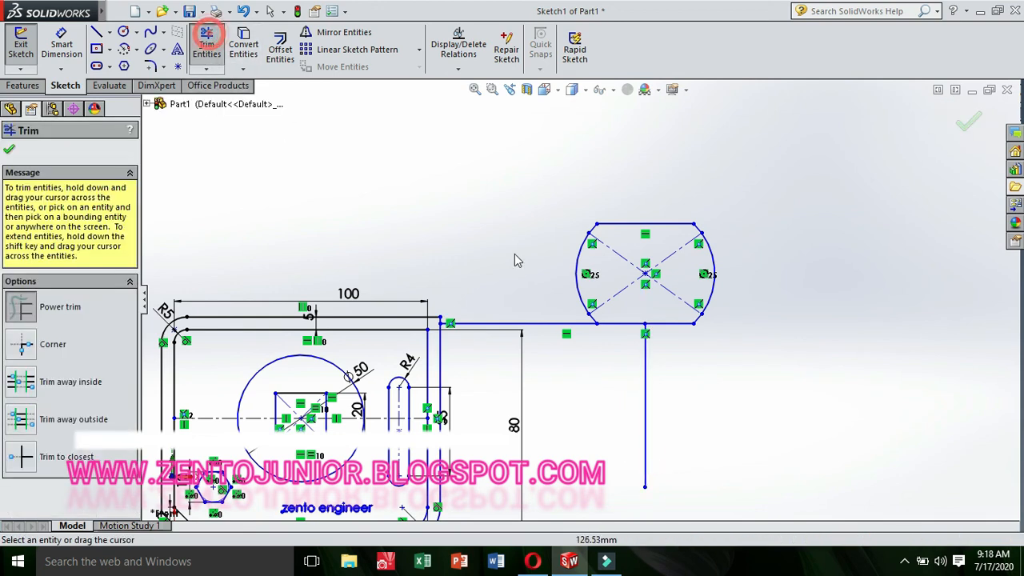
left_click_drag(533, 268, 533, 324)
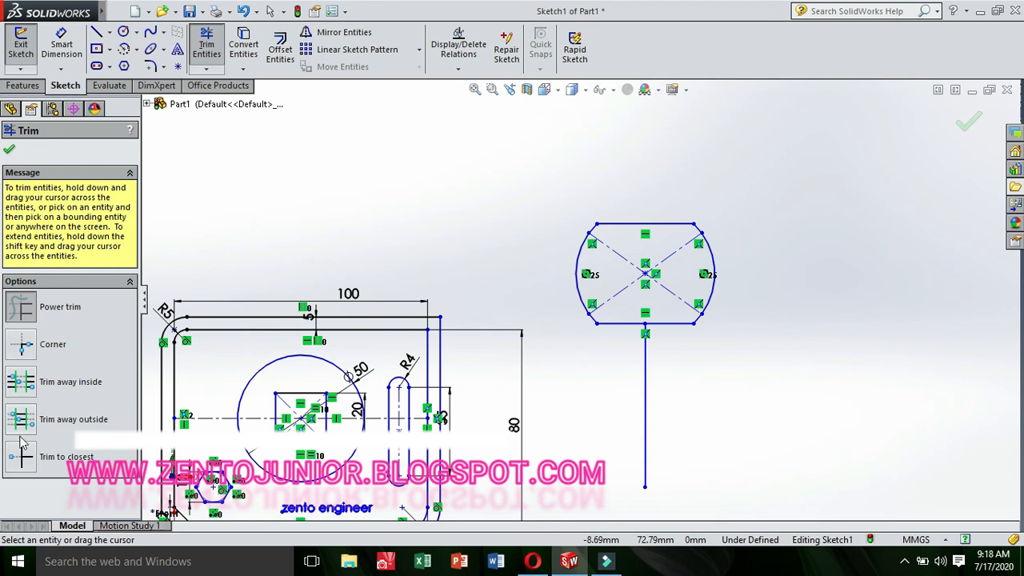
Close the Trim command and exit the sketch, keeping its changes
left_click(12, 152)
scroll(718, 347, "down", 1)
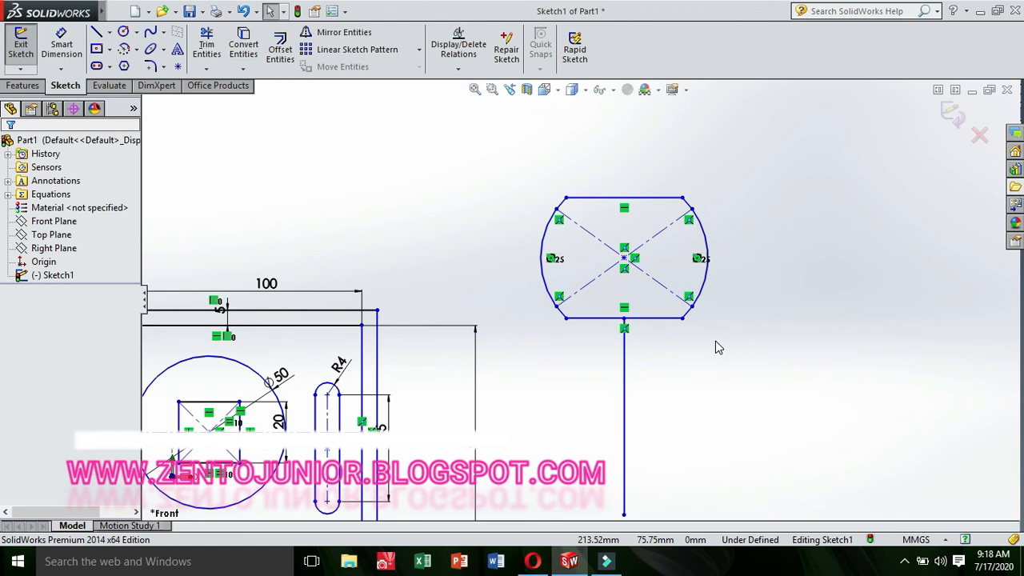
left_click(37, 210)
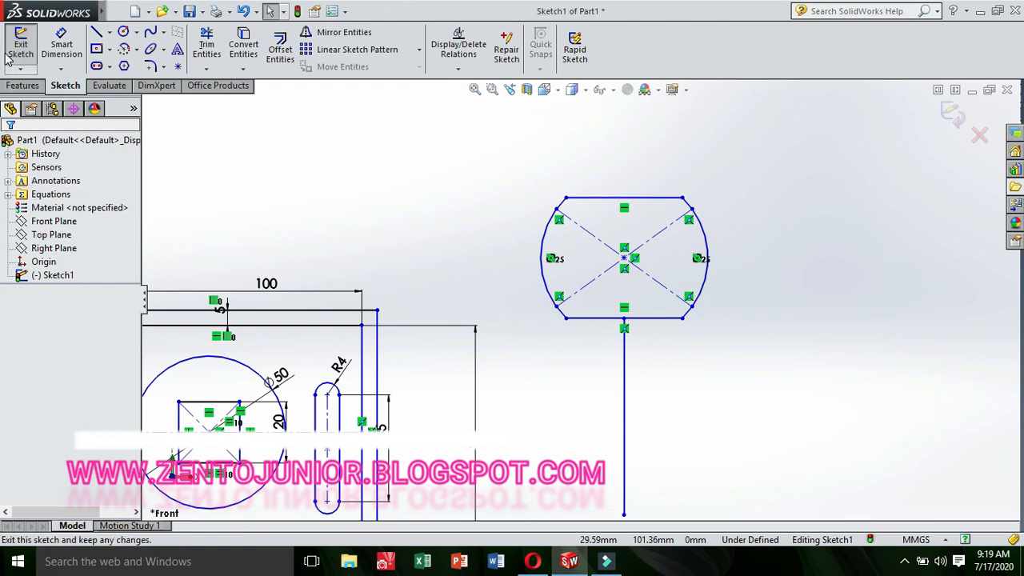
left_click(964, 118)
scroll(842, 261, "down", 3)
key("f")
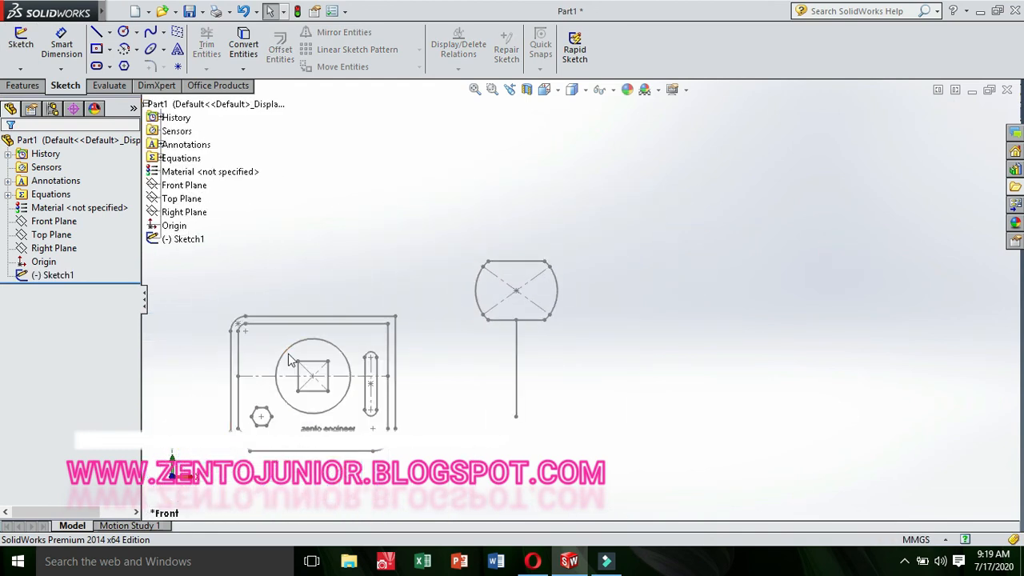
Reopen the finished sketch for editing from its plate outline
left_click(301, 320)
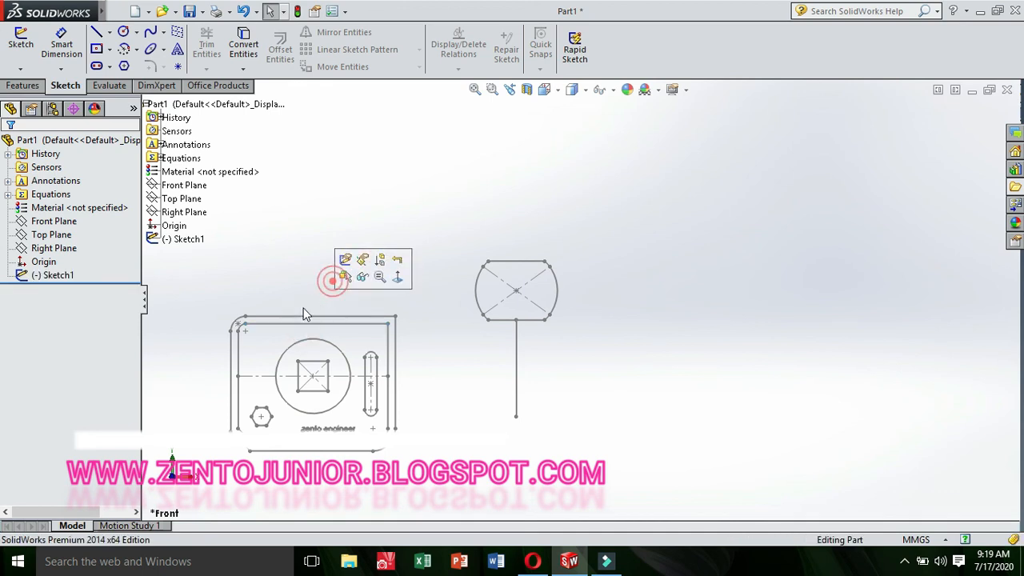
left_click(284, 315)
left_click(261, 319)
left_click(267, 324)
left_click(252, 293)
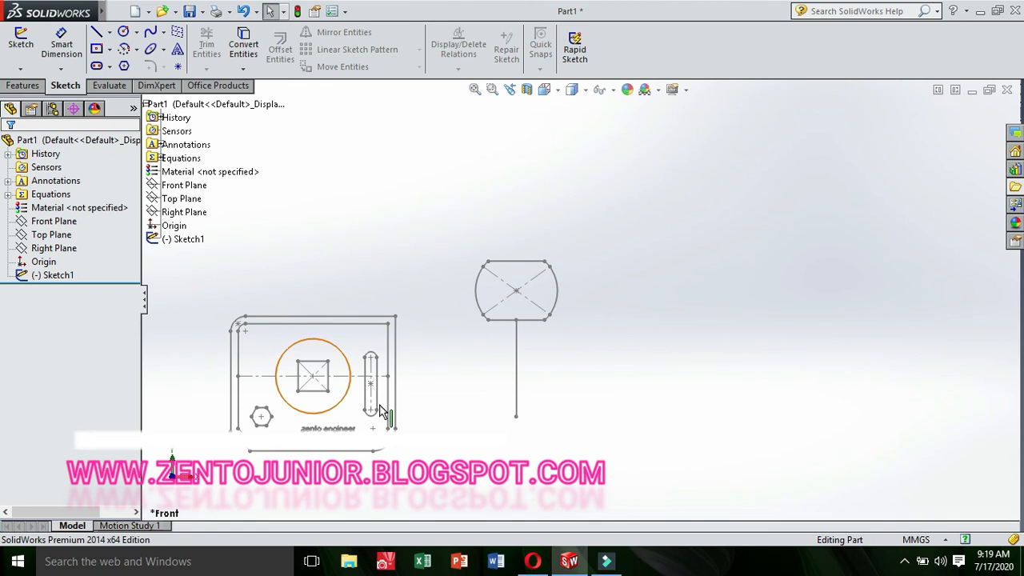
scroll(469, 395, "up", 2)
scroll(504, 389, "down", 1)
scroll(313, 372, "down", 1)
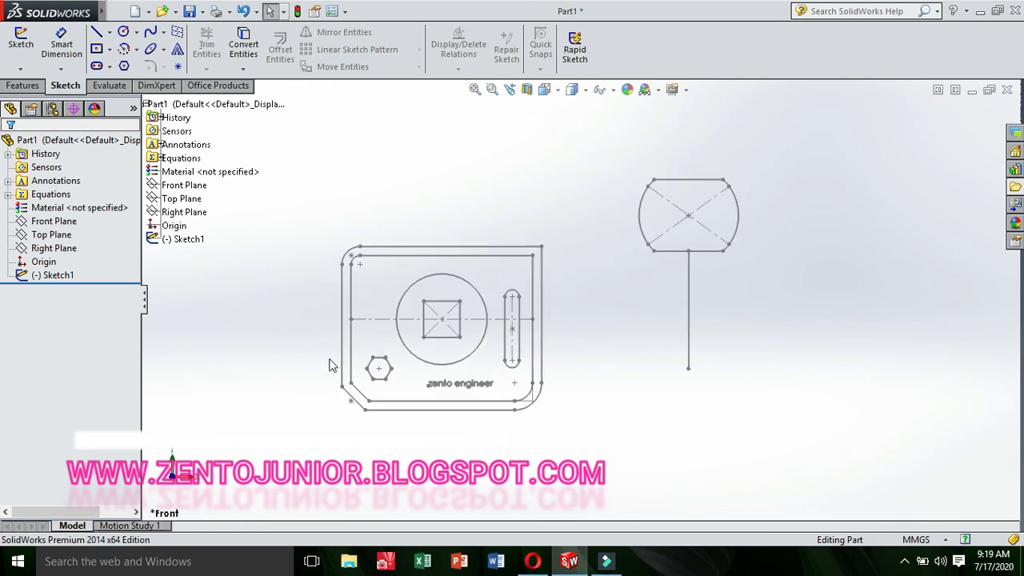
double_click(376, 257)
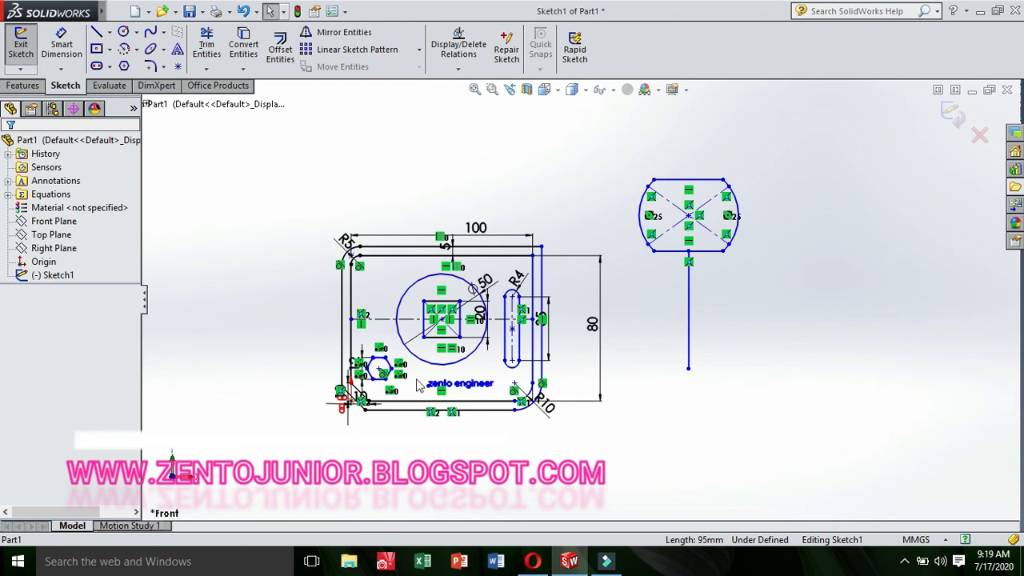
Move the R10 dimension clear of the plate's lower-right corner and set that fillet radius to 5 mm
scroll(535, 413, "down", 3)
left_click_drag(561, 387, 563, 429)
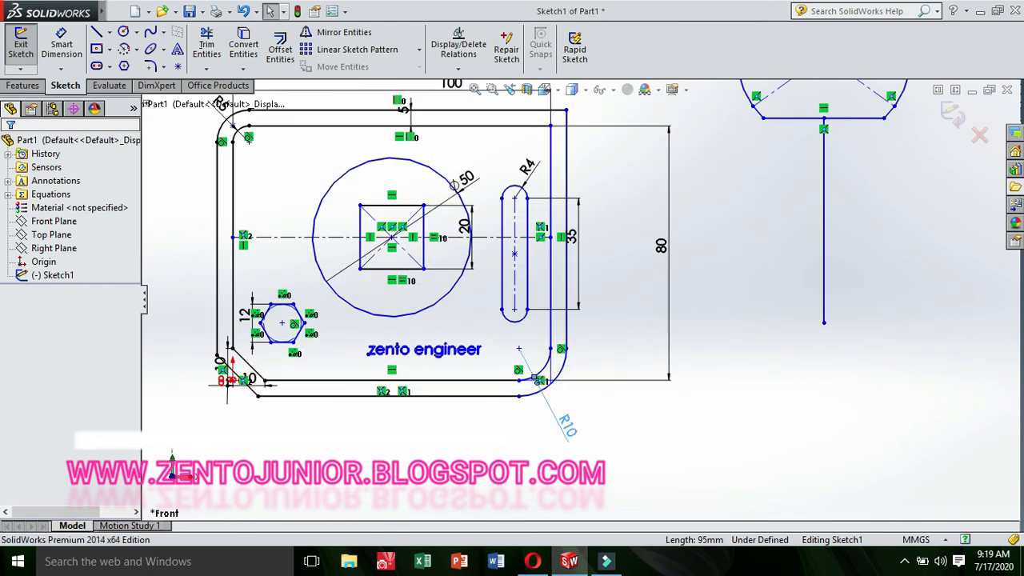
double_click(566, 433)
type("5")
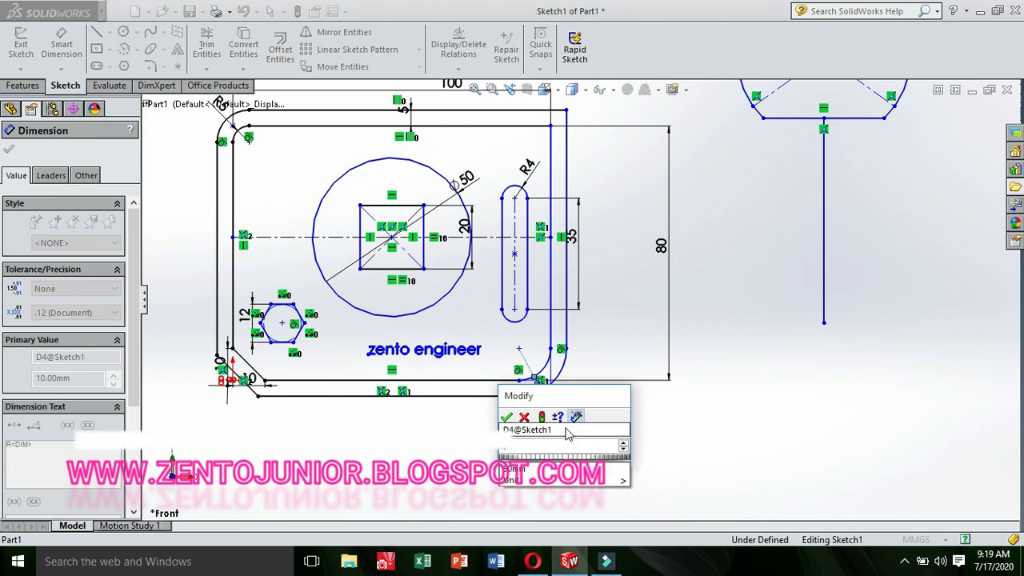
key("Return")
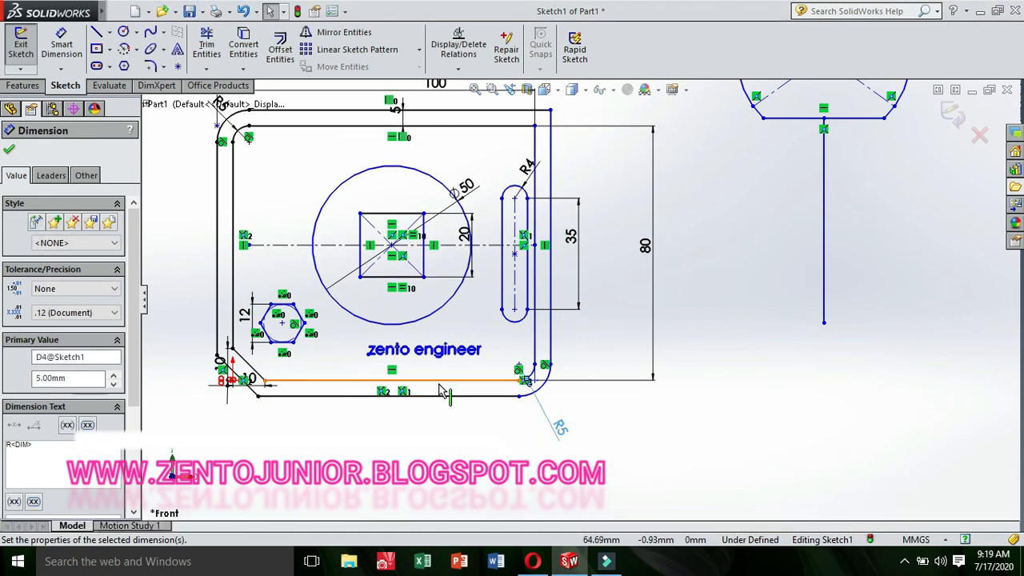
Set the offset distance between the plate's inner and outer outlines to 2.5 mm and exit the sketch
double_click(394, 109)
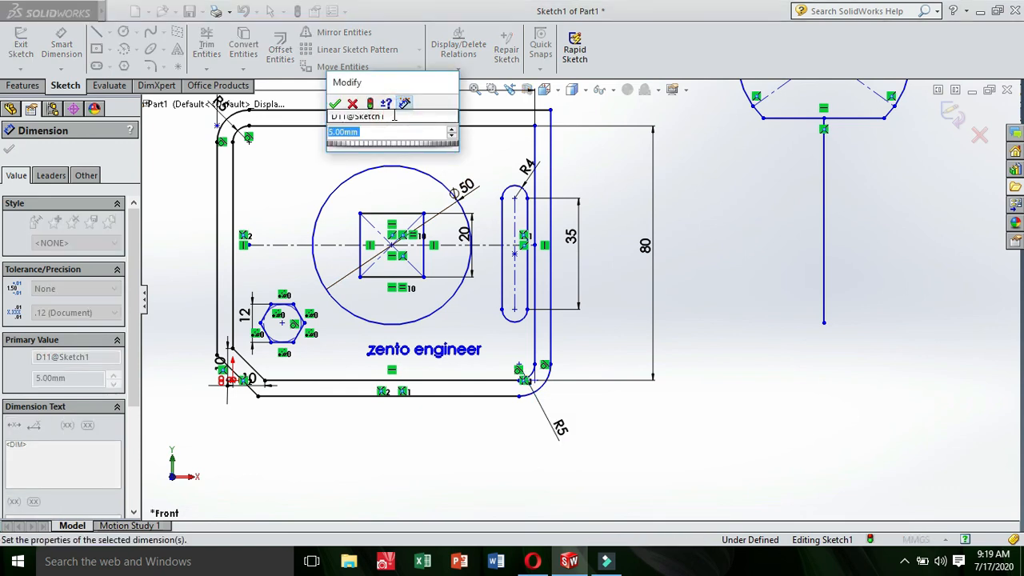
type("2.5")
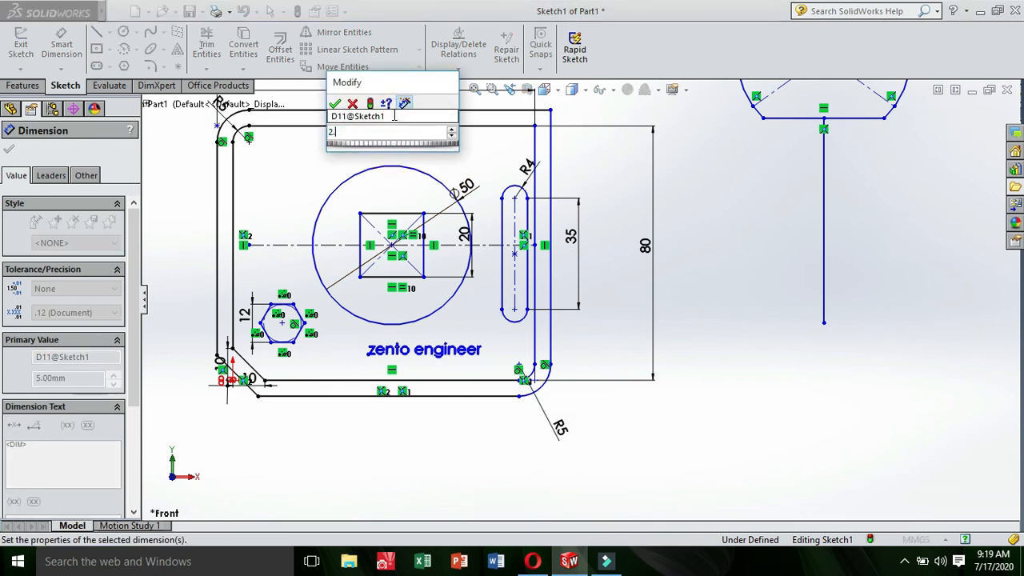
key("Return")
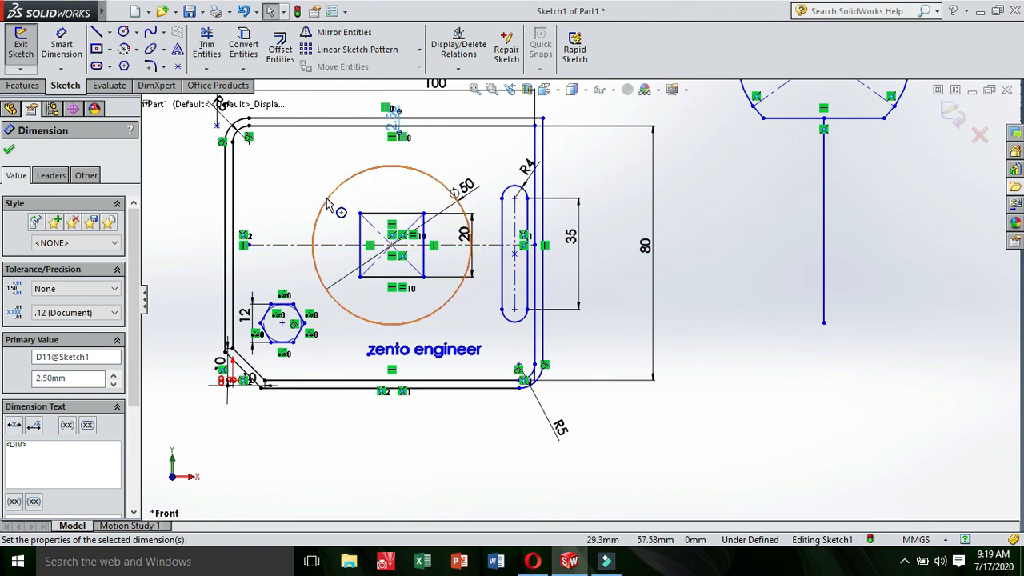
left_click(9, 150)
left_click(952, 113)
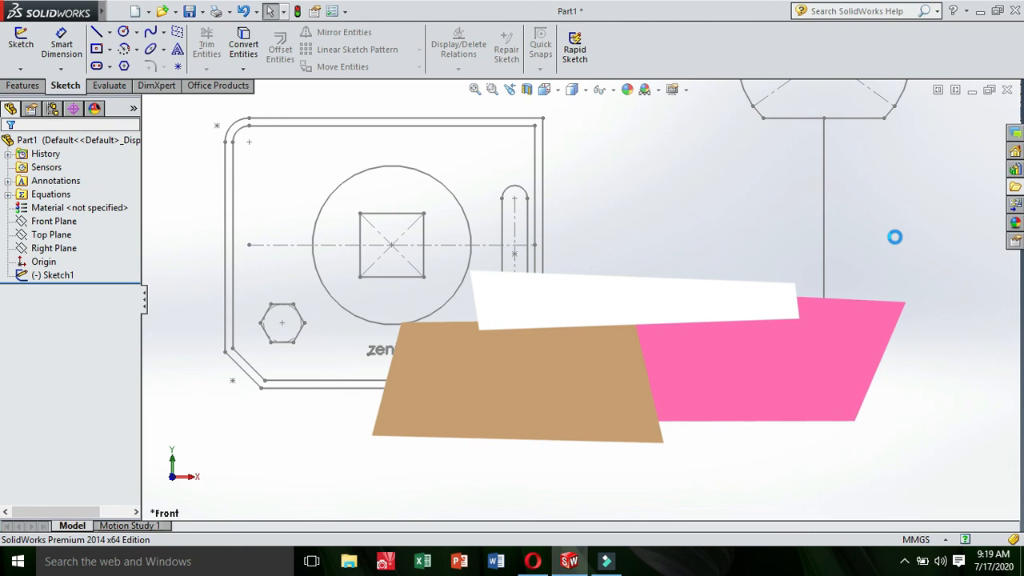
scroll(470, 165, "up", 4)
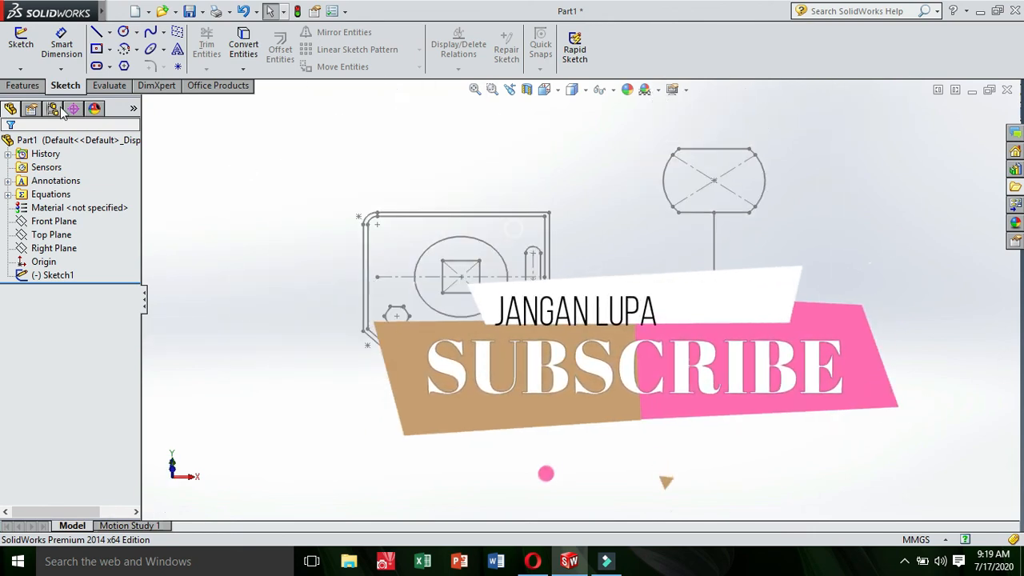
Start an Extruded Boss/Base from the plate's outer contour with a blind depth of 10 mm
left_click(24, 86)
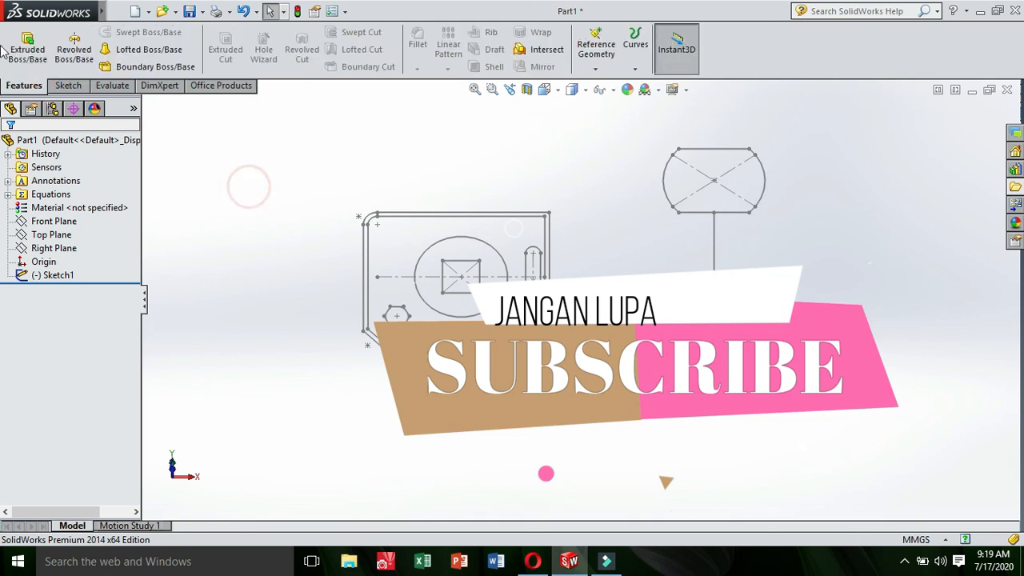
left_click(19, 48)
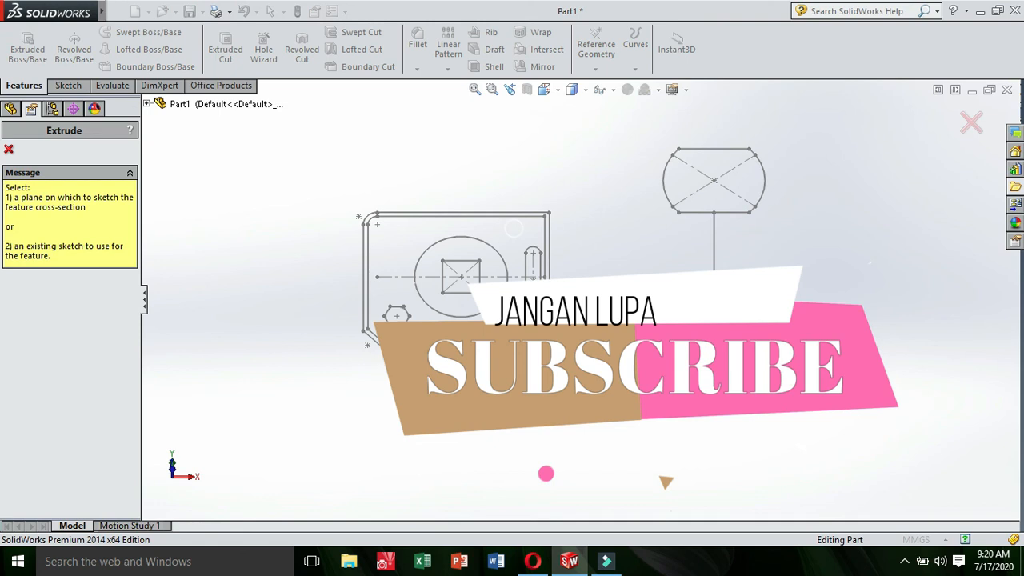
left_click(400, 336)
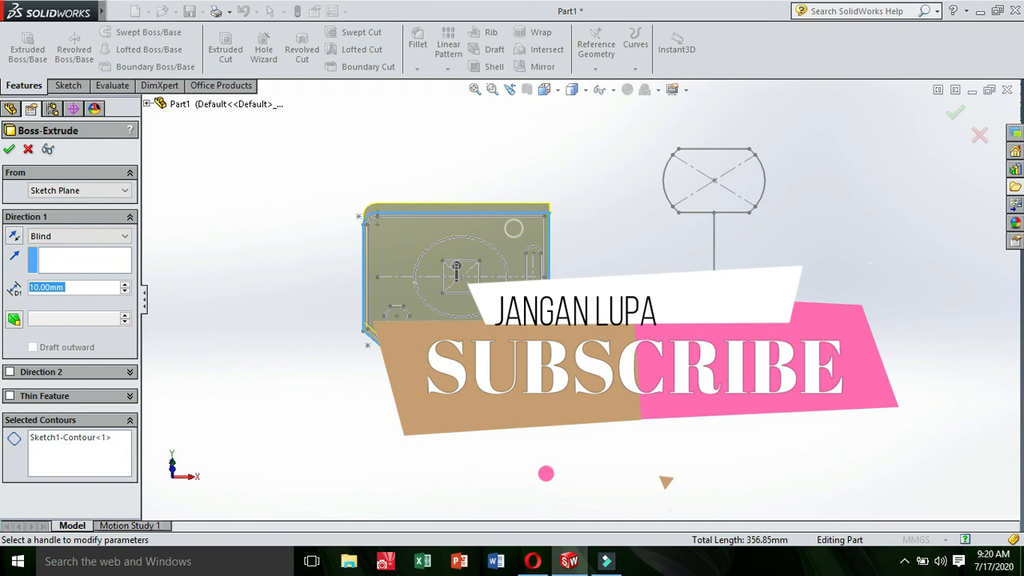
left_click(56, 287)
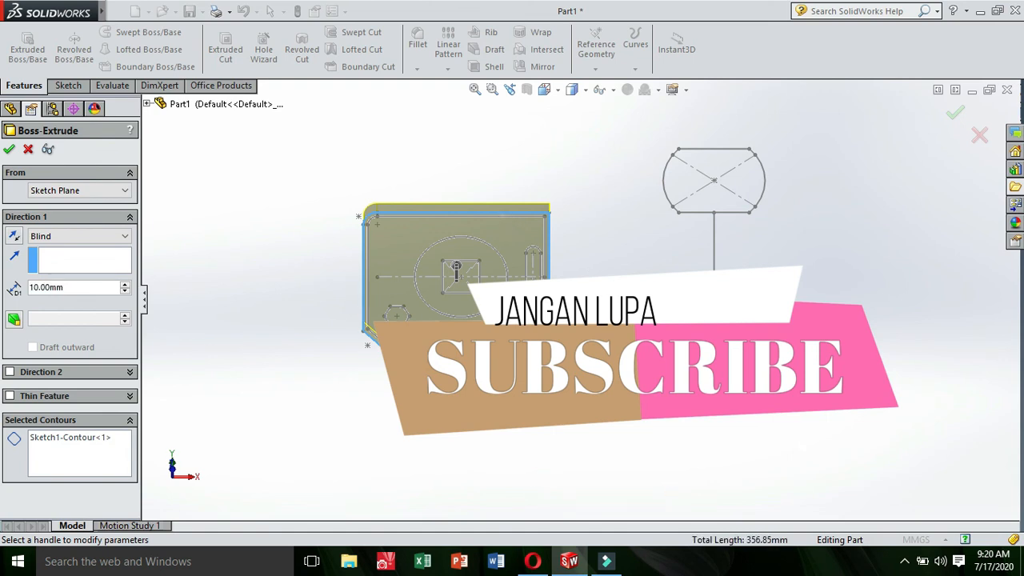
middle_click_drag(632, 304, 652, 357)
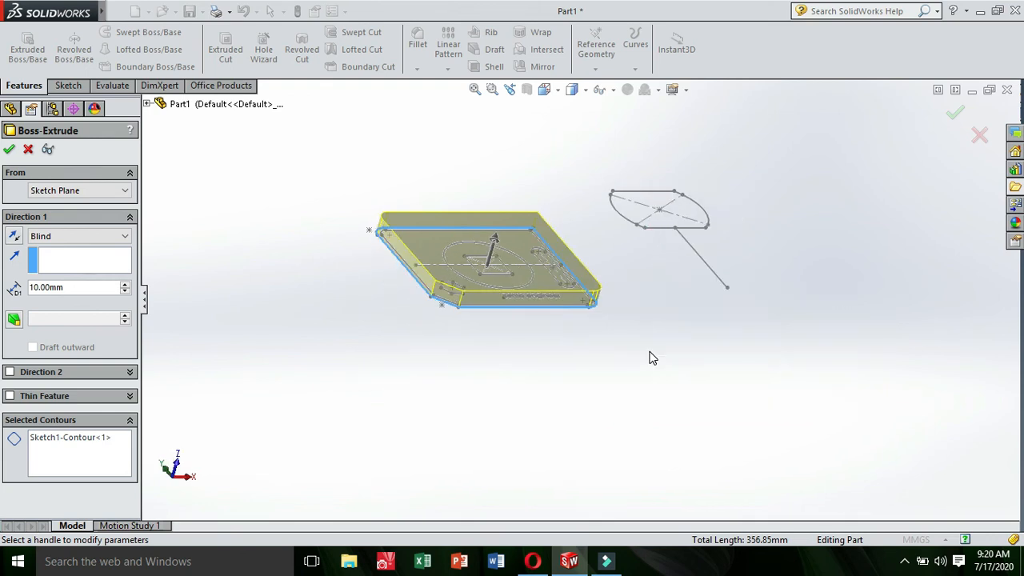